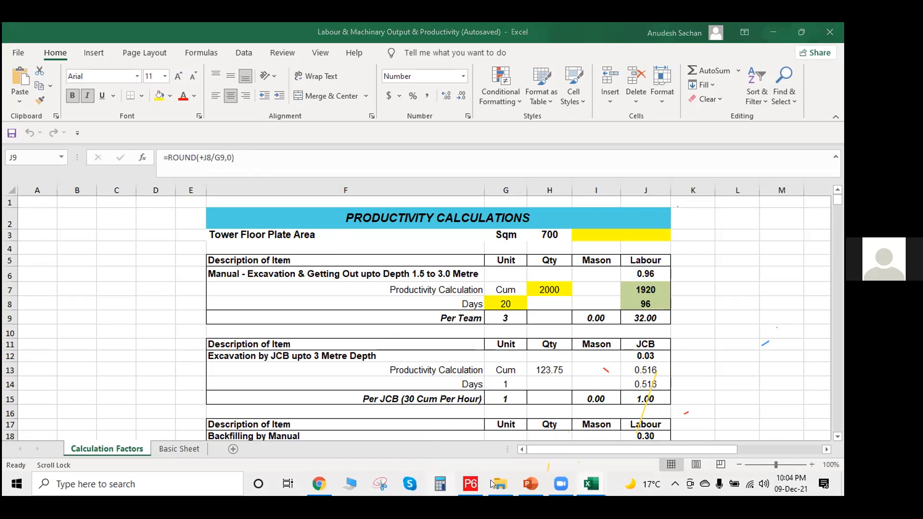
- Bring up the Planning & Monitoring with S-Curve workbook on its Data sheet
double_click(164, 155)
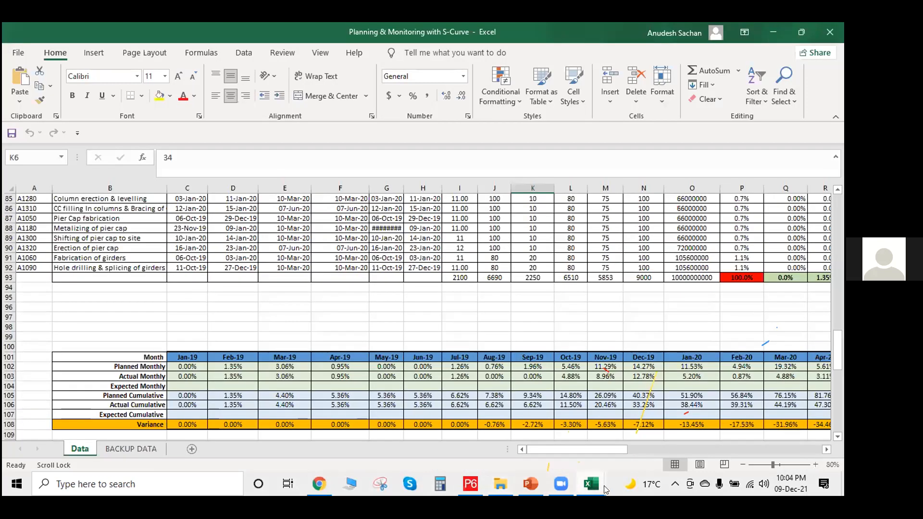
mouse_move(599, 481)
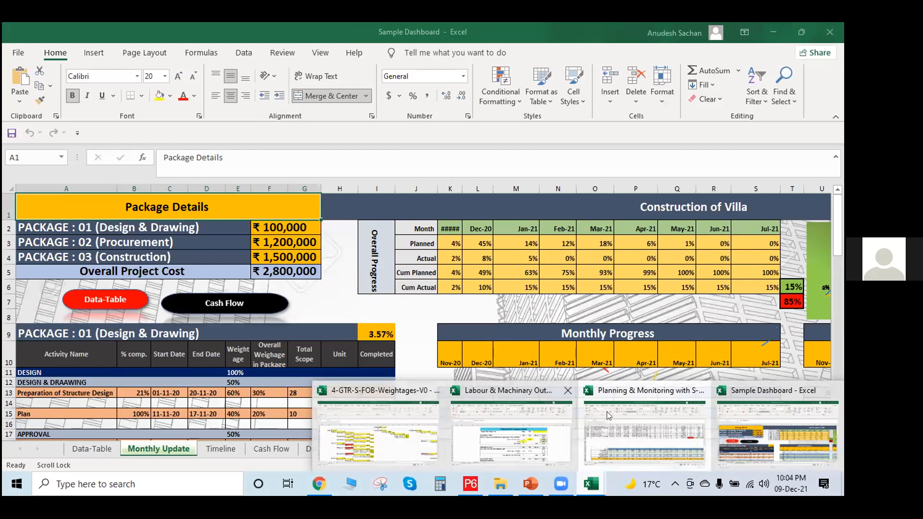
left_click(617, 417)
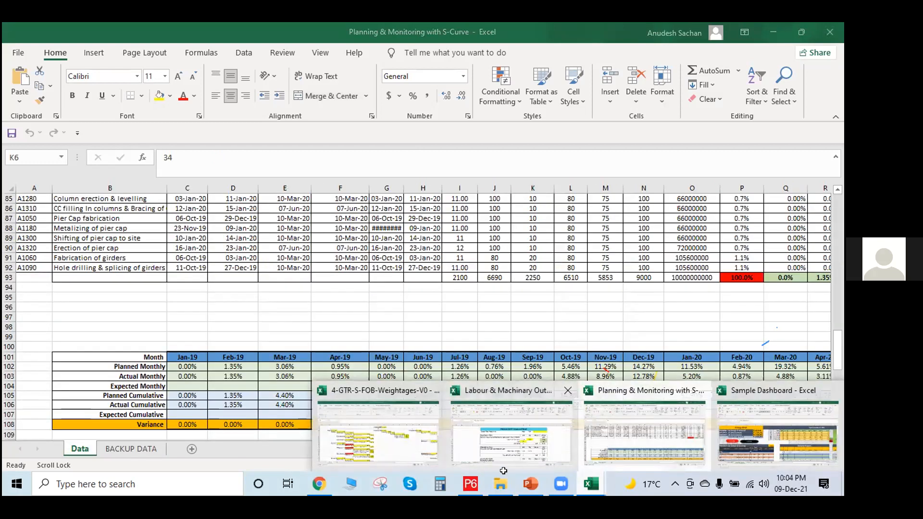
left_click(500, 484)
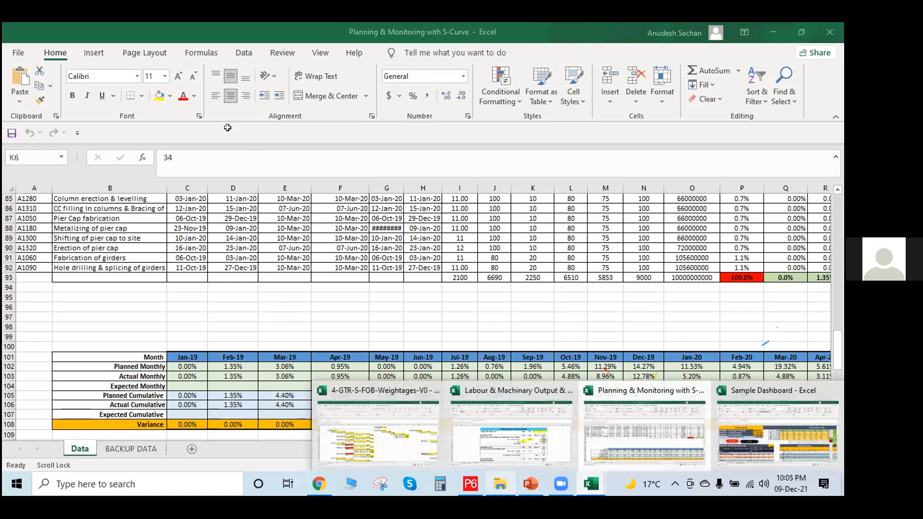
double_click(226, 128)
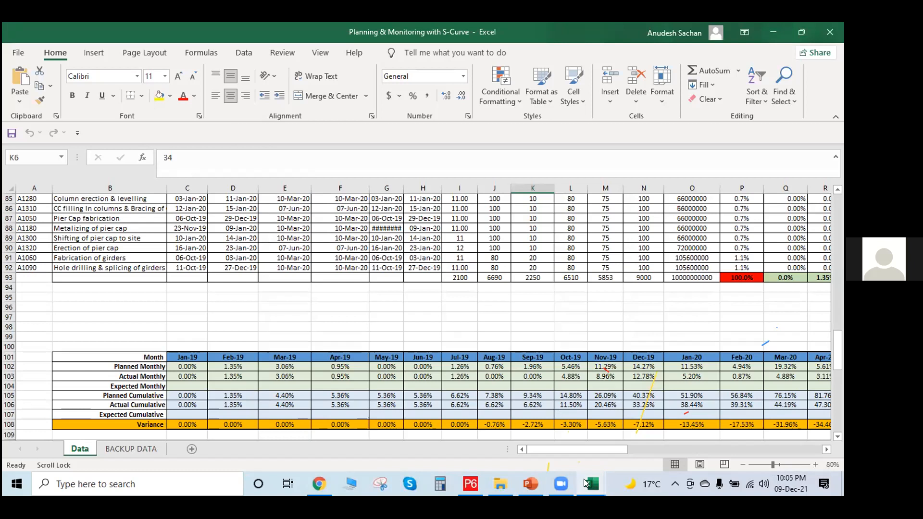
mouse_move(586, 480)
left_click(657, 428)
- Examine the planned, actual and expected cumulative S-curves and the chart's vertical marker arrow below the monthly summary table
scroll(373, 258, "up", 8)
scroll(385, 288, "down", 15)
scroll(395, 324, "down", 9)
scroll(394, 322, "up", 6)
scroll(393, 317, "down", 1)
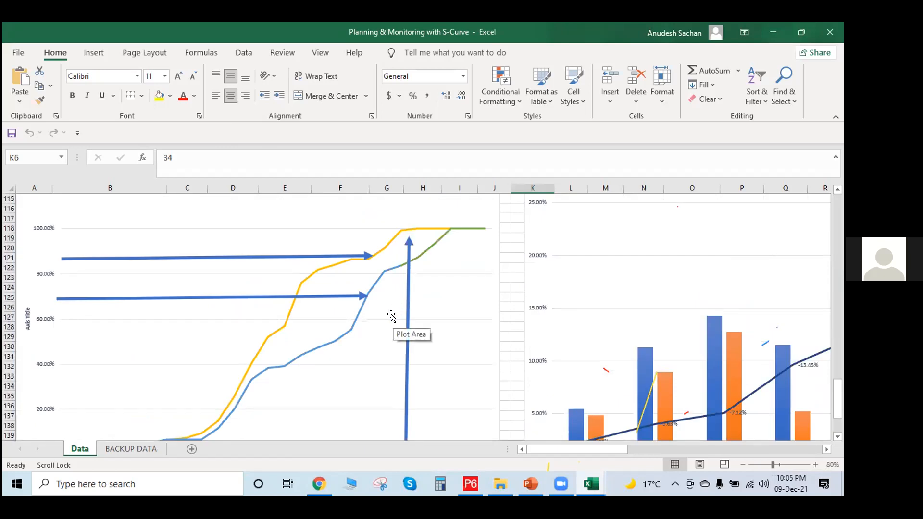
scroll(372, 315, "down", 1)
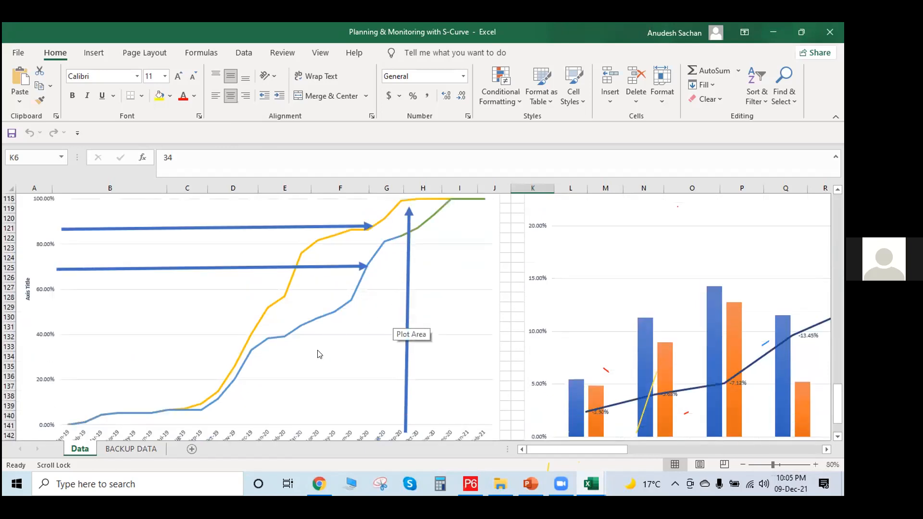
scroll(159, 392, "down", 1)
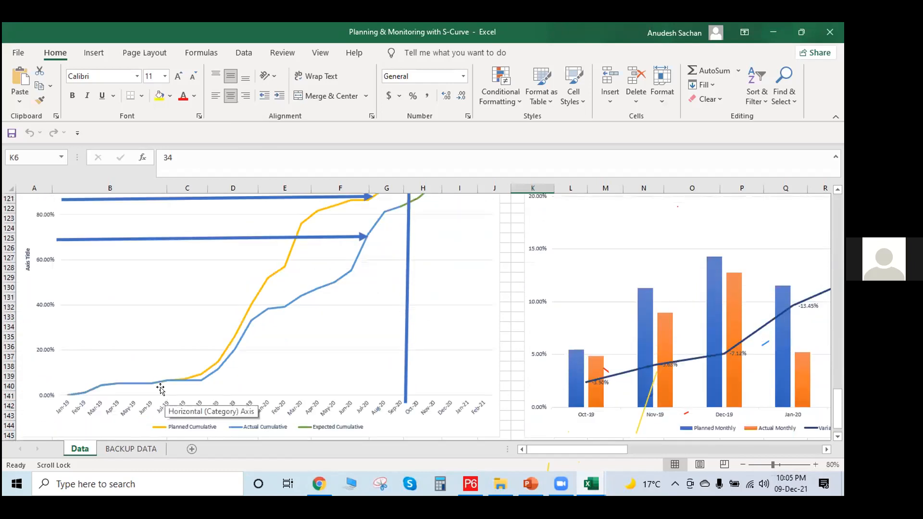
scroll(160, 386, "up", 1)
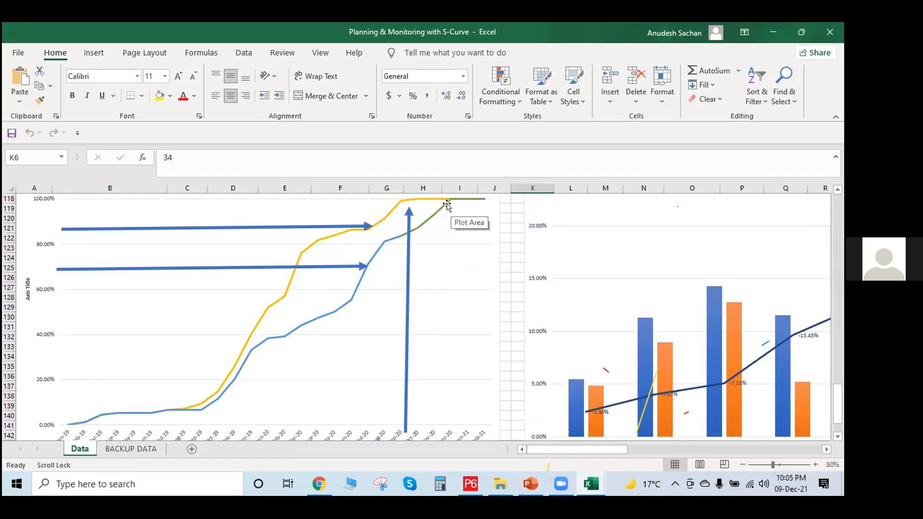
scroll(421, 313, "down", 1)
scroll(422, 310, "up", 2)
scroll(424, 309, "down", 3)
scroll(424, 308, "up", 1)
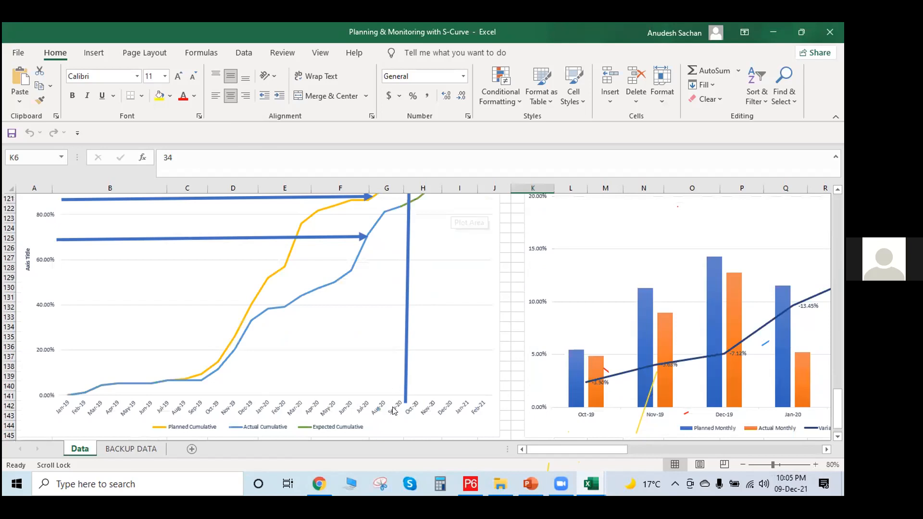
scroll(411, 354, "up", 1)
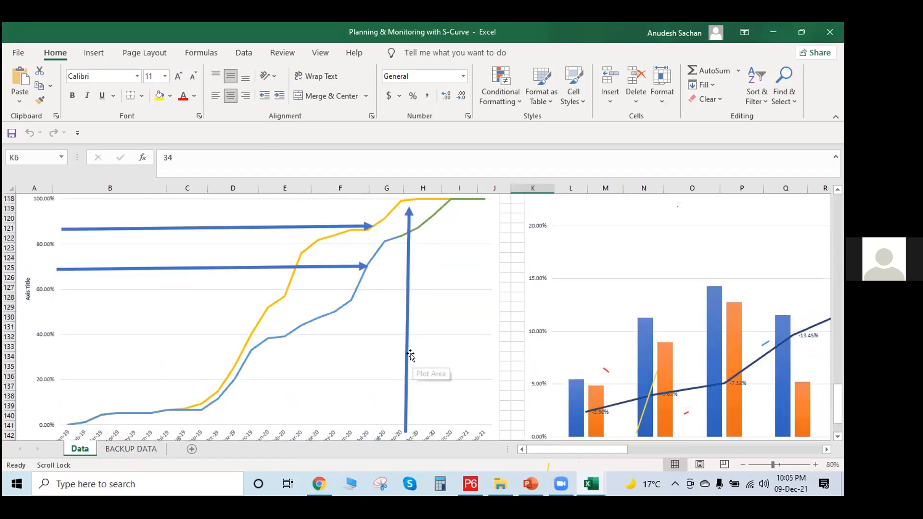
scroll(411, 351, "down", 1)
scroll(408, 351, "up", 1)
left_click(407, 238)
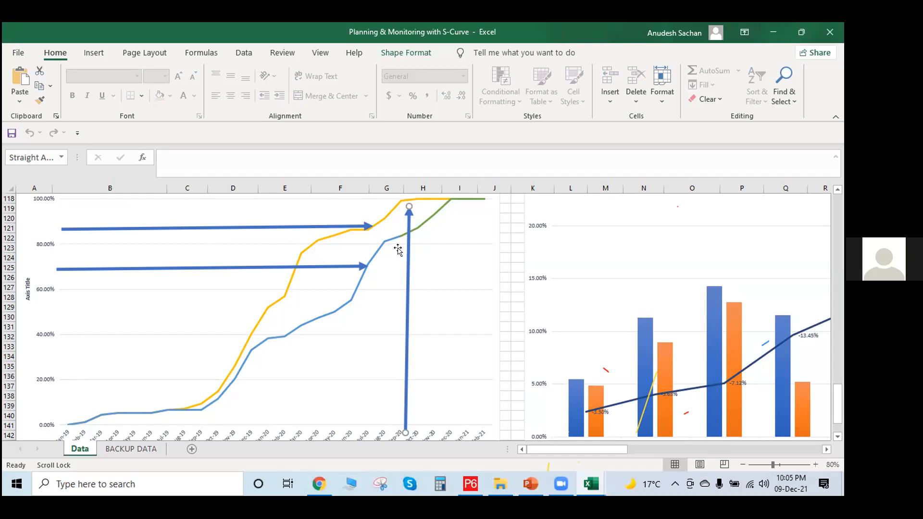
- Review the activity weightage table at the start of the Data sheet, including its monthly columns
scroll(410, 272, "up", 8)
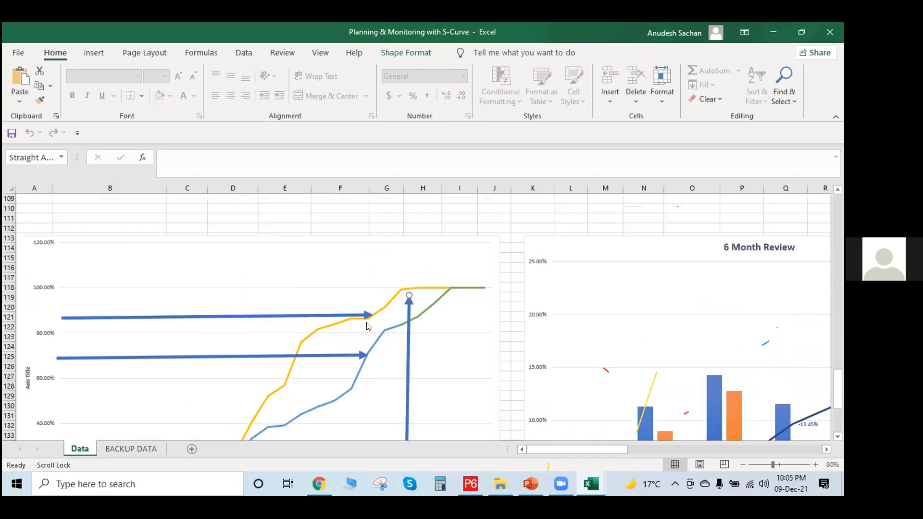
scroll(463, 341, "up", 14)
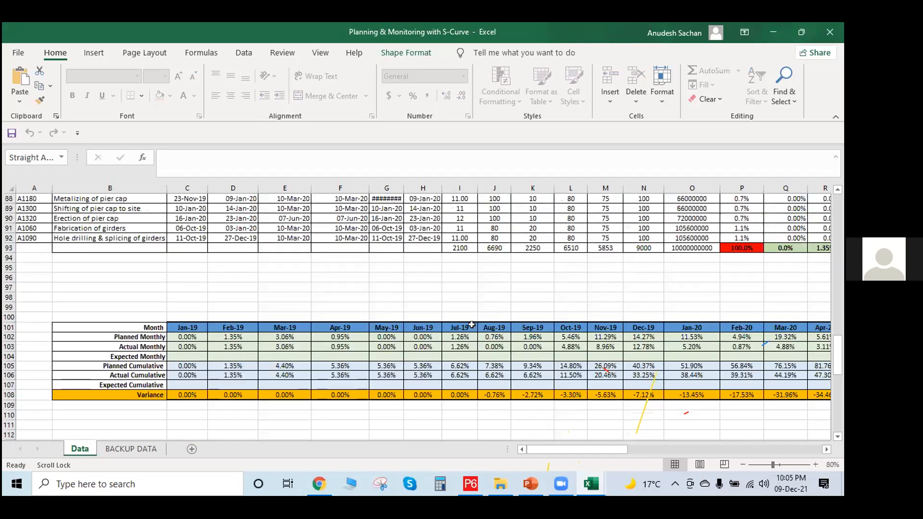
scroll(508, 316, "up", 6)
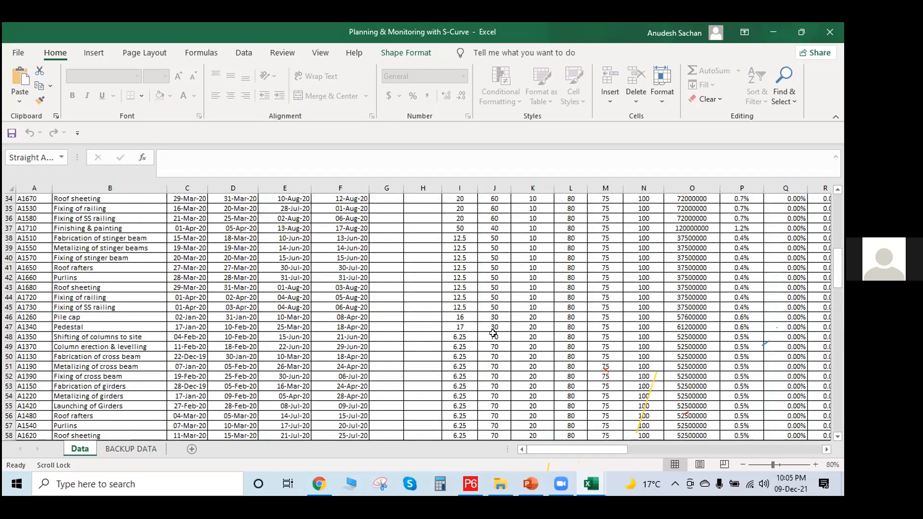
scroll(492, 333, "up", 11)
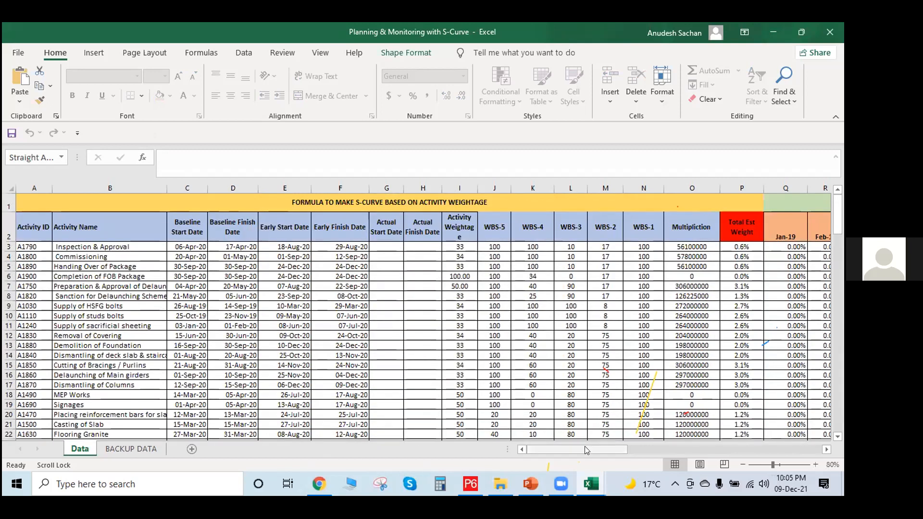
left_click_drag(655, 447, 527, 452)
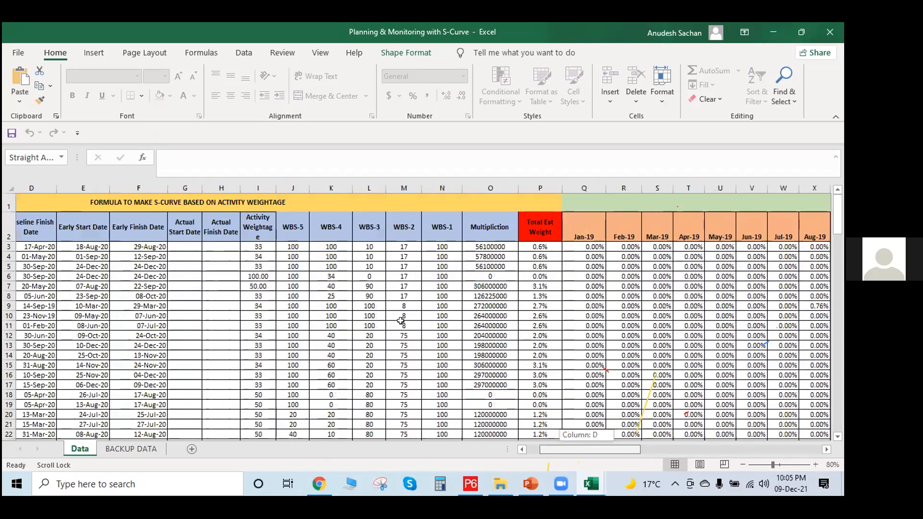
scroll(396, 315, "down", 5)
scroll(396, 315, "up", 5)
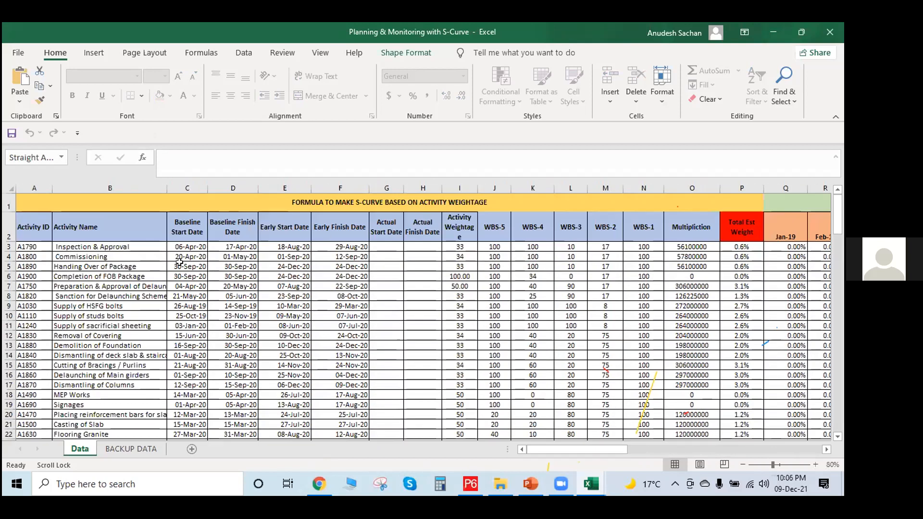
- Highlight the baseline and early date columns, then the WBS weightage values in J3:N14
left_click_drag(187, 225, 339, 479)
scroll(572, 336, "up", 15)
left_click_drag(483, 247, 651, 356)
- Highlight the Cumulative Planned Progress months and values in Q2:AG11 and look through that section
scroll(675, 365, "down", 3)
left_click_drag(623, 451, 646, 445)
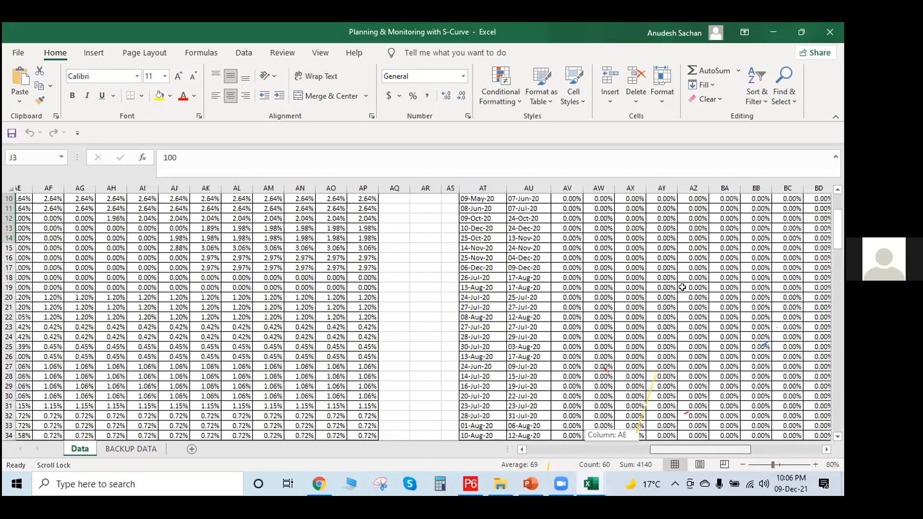
scroll(628, 306, "up", 3)
left_click_drag(323, 230, 769, 327)
left_click_drag(582, 449, 499, 451)
left_click_drag(656, 447, 441, 462)
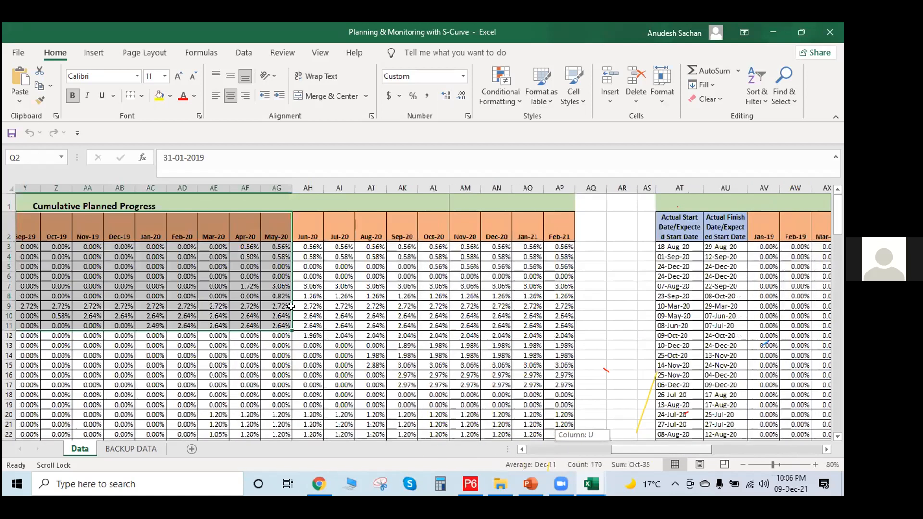
- Review the Cumulative Actual Progress section and select its totals in row 93 from AV93 onward
left_click_drag(617, 449, 812, 430)
left_click_drag(755, 451, 700, 452)
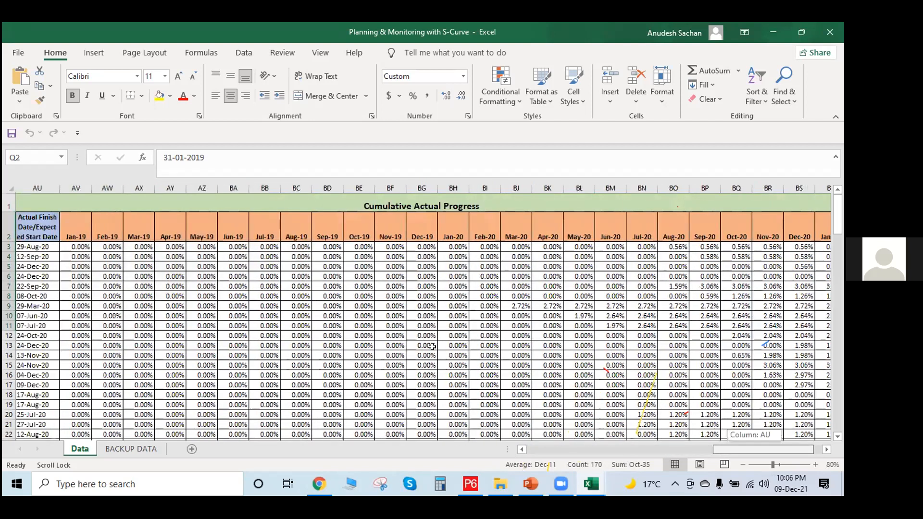
scroll(468, 347, "down", 8)
scroll(469, 346, "down", 18)
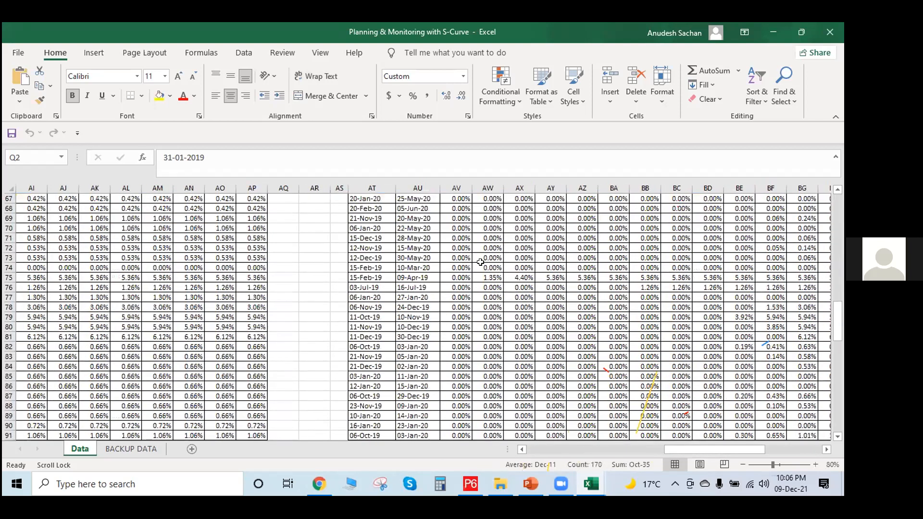
left_click_drag(488, 238, 488, 248)
left_click_drag(768, 265, 769, 270)
left_click_drag(456, 336, 837, 334)
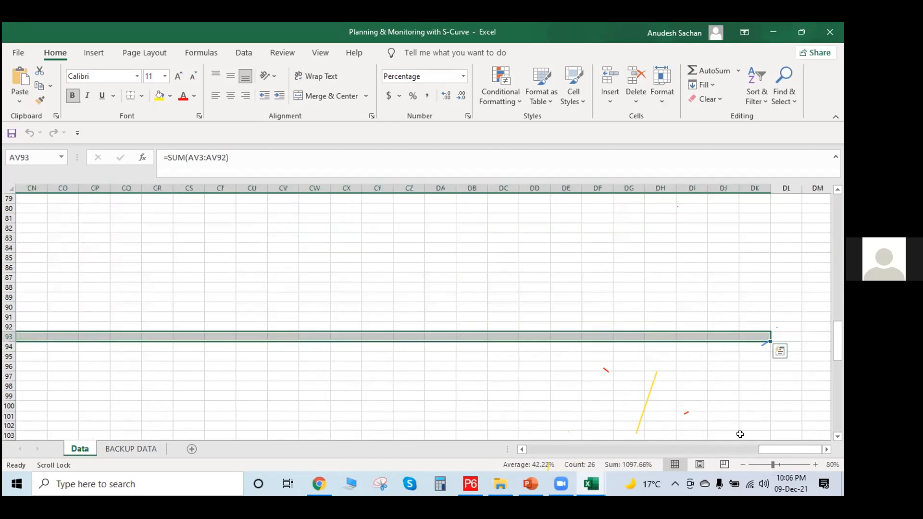
- Return to the monthly summary table of planned, actual and variance percentages in rows 101 to 108
left_click_drag(762, 447, 618, 450)
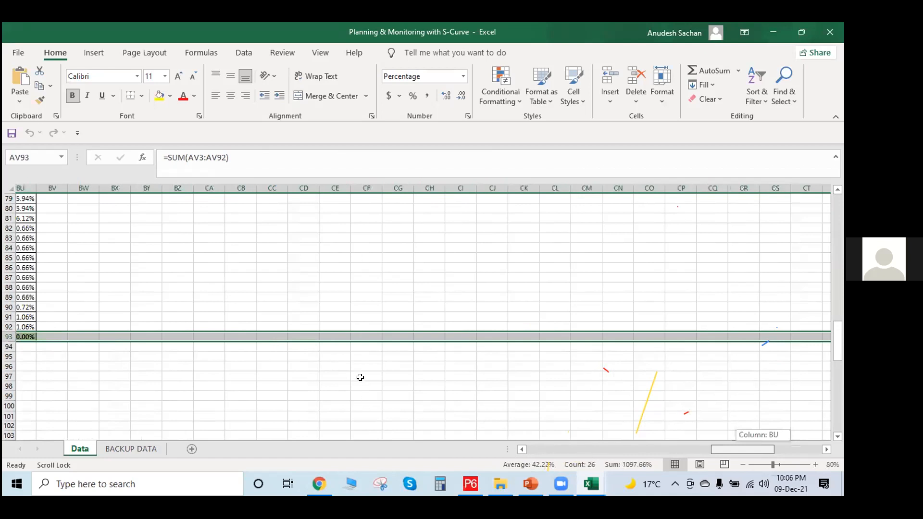
scroll(360, 377, "left", 20)
scroll(361, 374, "down", 5)
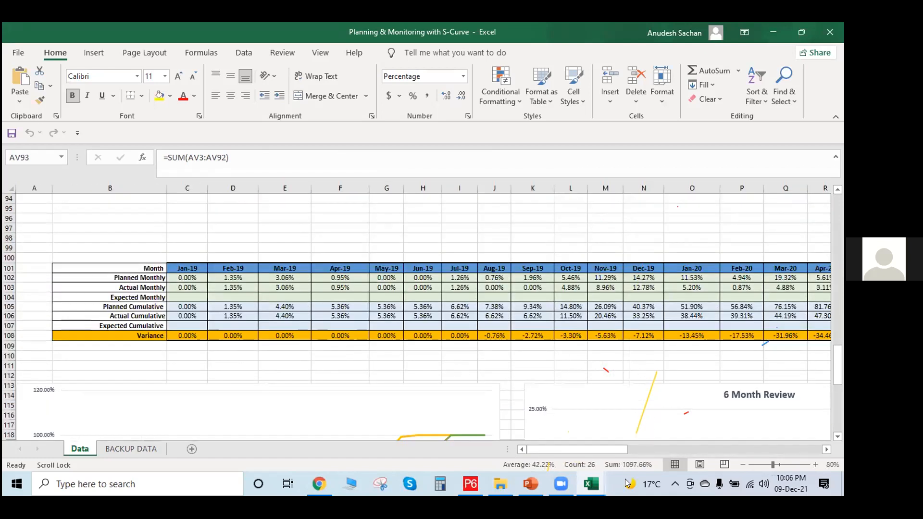
- Switch to the Labour & Machinary Output & Productivity workbook and review the excavation and backfilling calculations
mouse_move(591, 485)
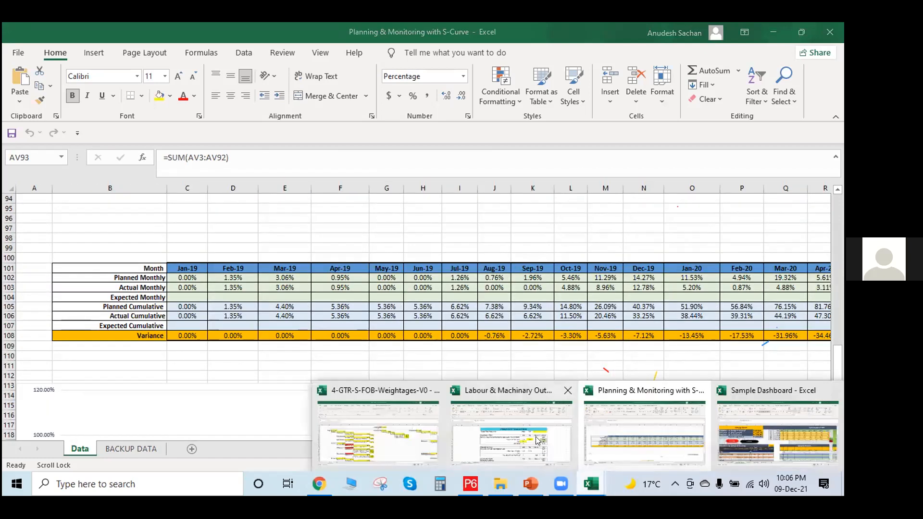
left_click(538, 441)
scroll(489, 338, "down", 4)
scroll(489, 338, "up", 3)
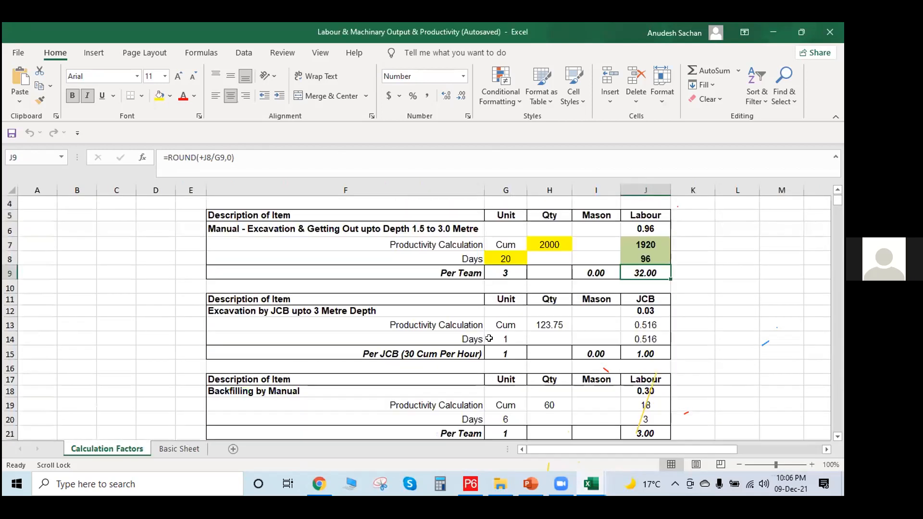
scroll(489, 338, "up", 1)
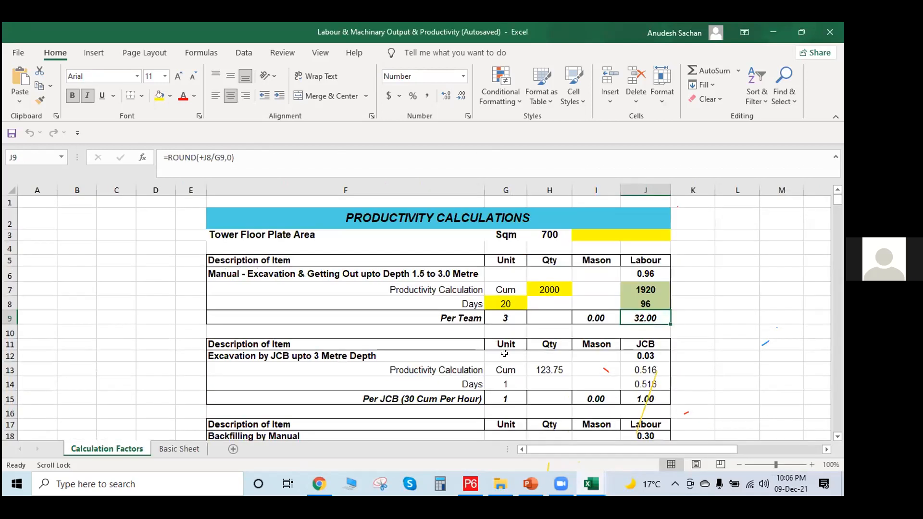
- Switch to the Sample Dashboard workbook and review the package details and progress tables on the Monthly Update sheet
mouse_move(591, 484)
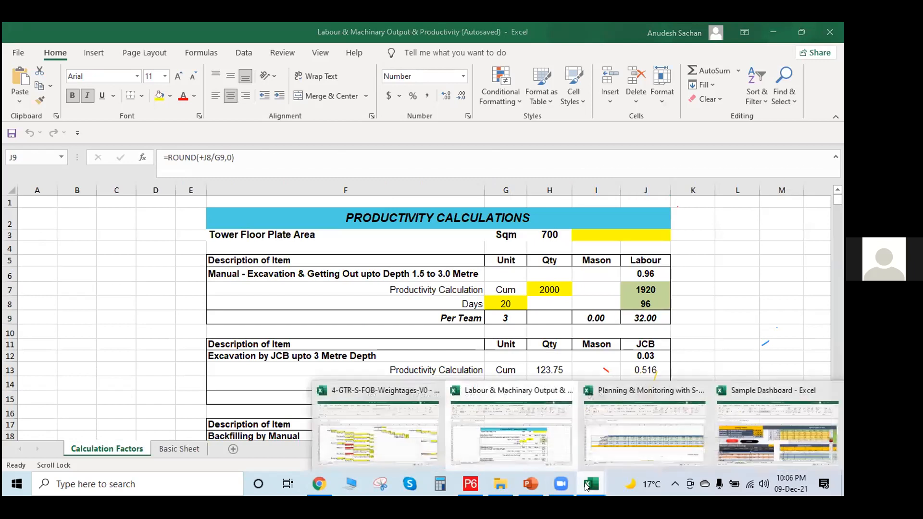
left_click(745, 442)
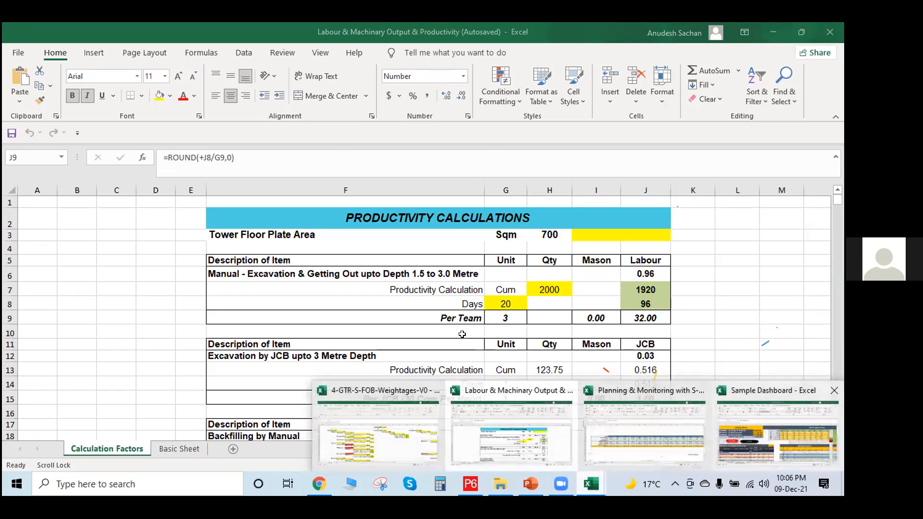
scroll(311, 341, "down", 1)
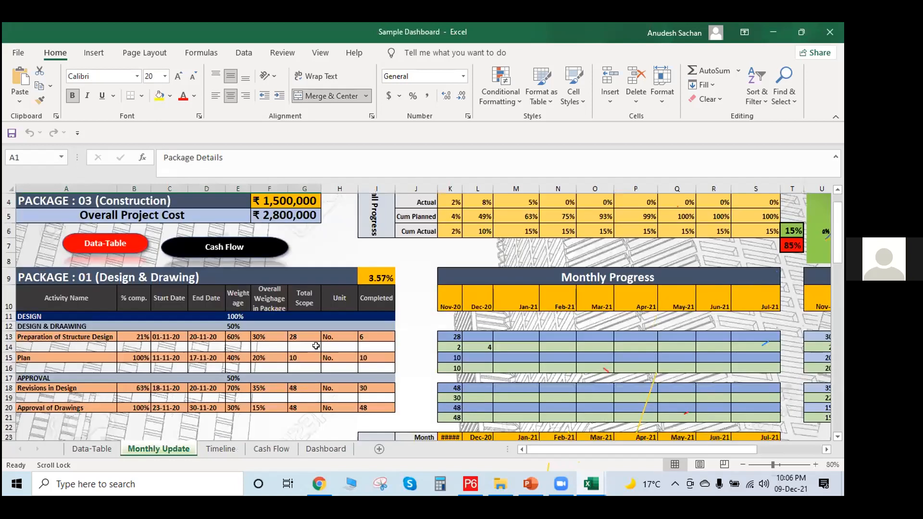
scroll(322, 342, "up", 1)
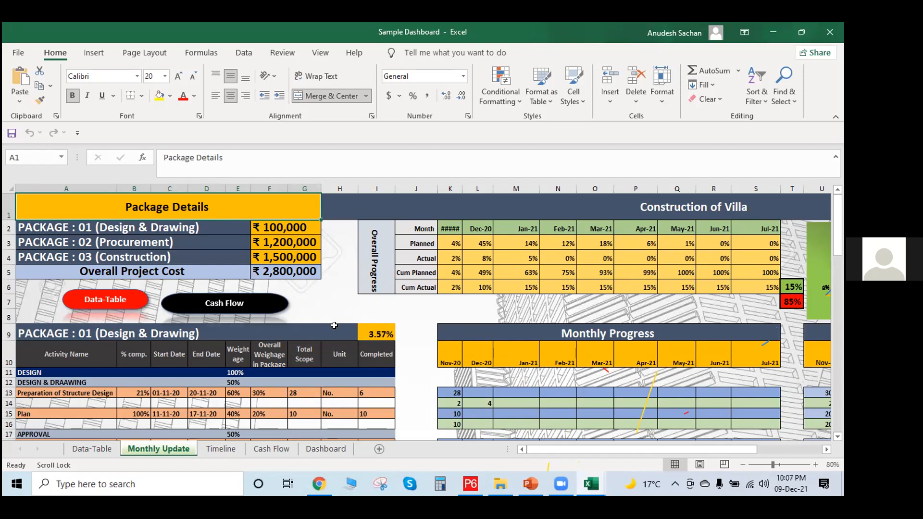
scroll(334, 325, "down", 6)
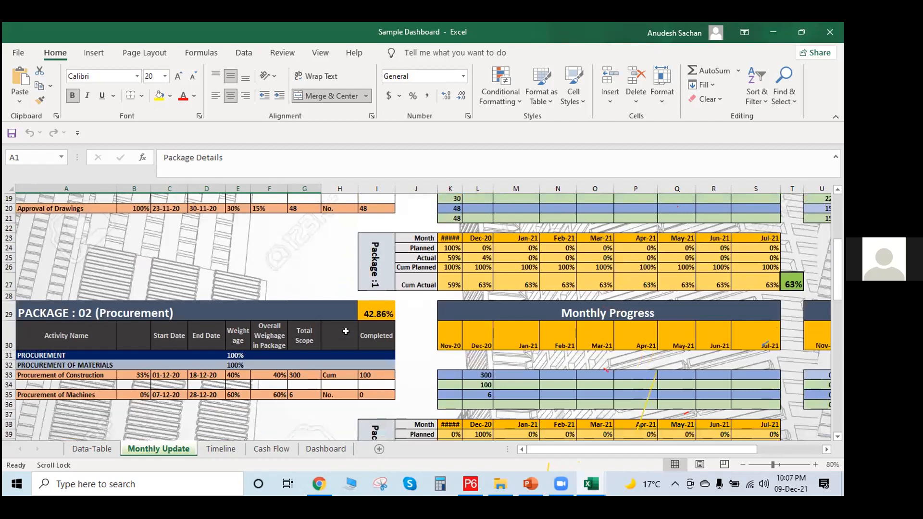
- Widen column K on the Monthly Update sheet to fit its month headings and view the Package 02 progress table
left_click_drag(463, 189, 469, 189)
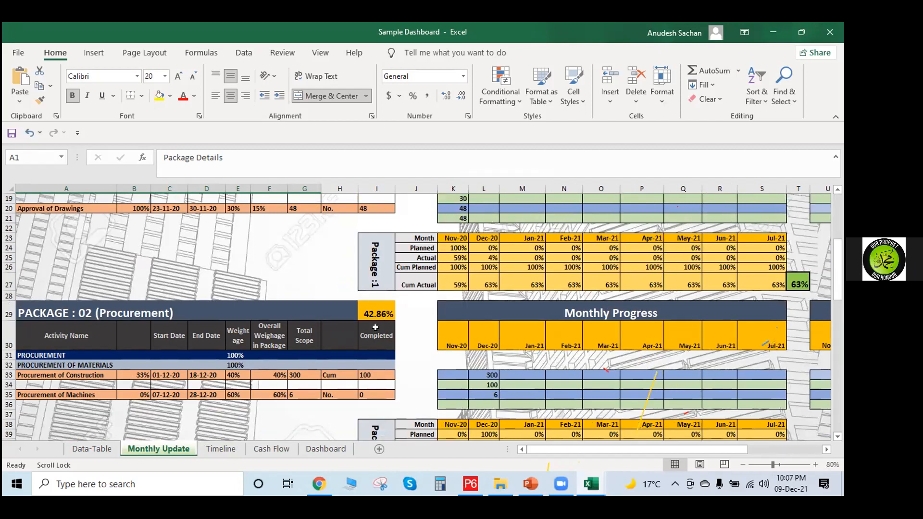
scroll(378, 323, "down", 2)
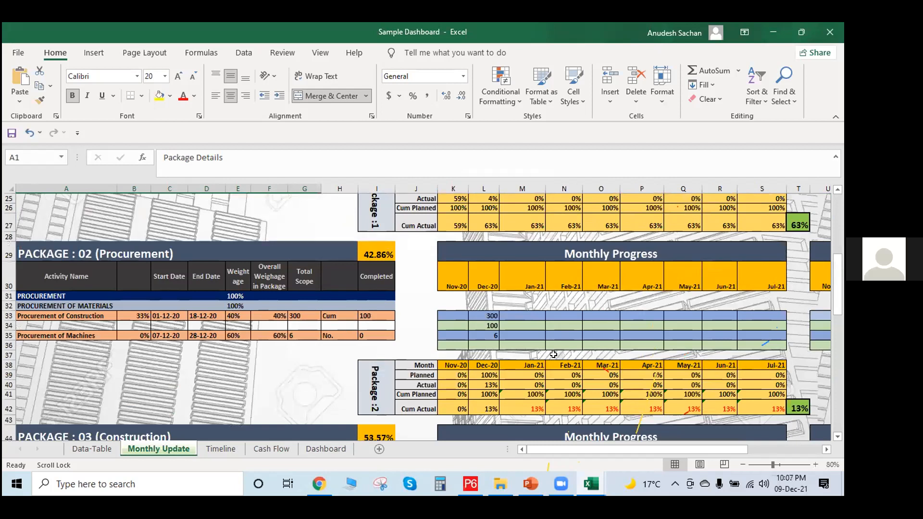
- Review the Package 01, 02 and 03 activity and monthly progress tables, including the cumulative progress formula for Package 01
scroll(492, 317, "down", 2)
scroll(264, 323, "down", 2)
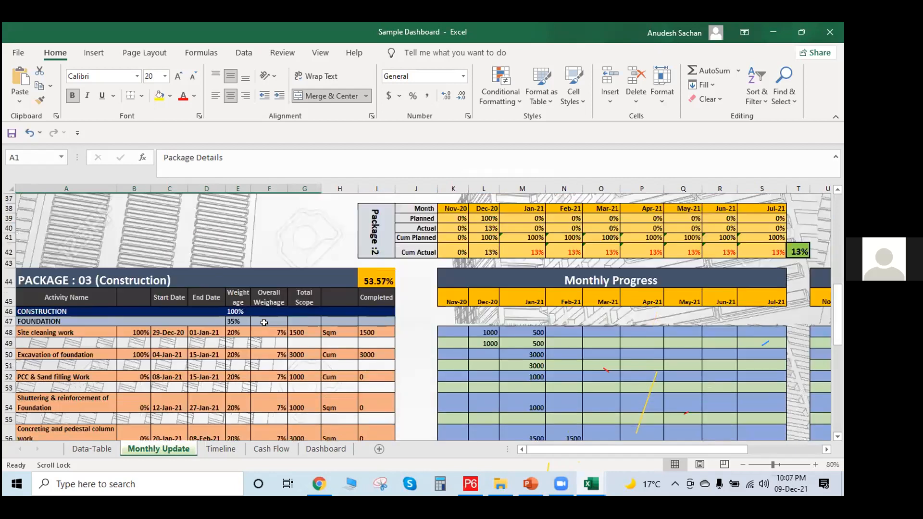
left_click(257, 332)
left_click(207, 335)
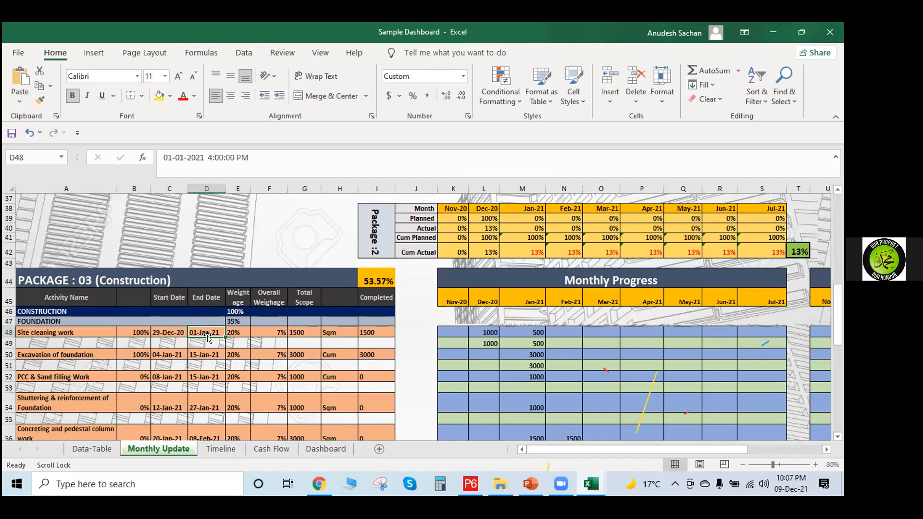
scroll(679, 294, "up", 2)
scroll(708, 308, "up", 8)
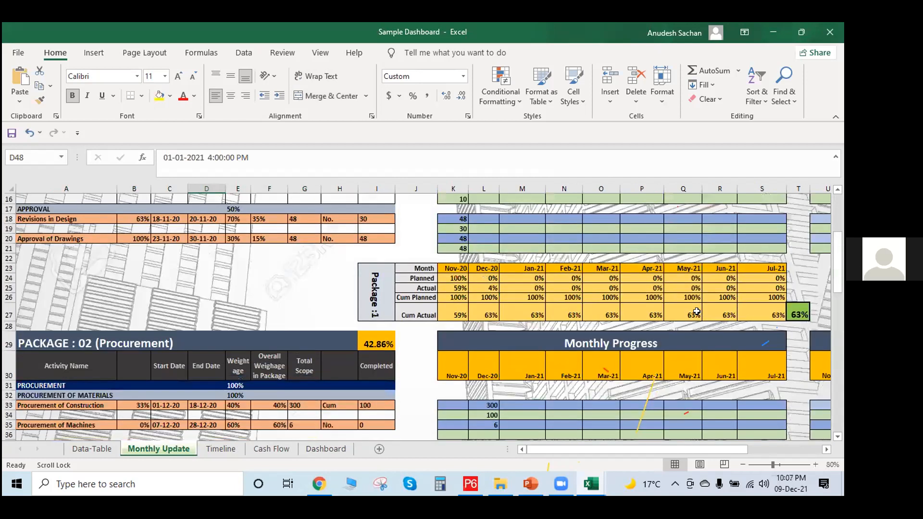
scroll(788, 308, "down", 4)
left_click(798, 314)
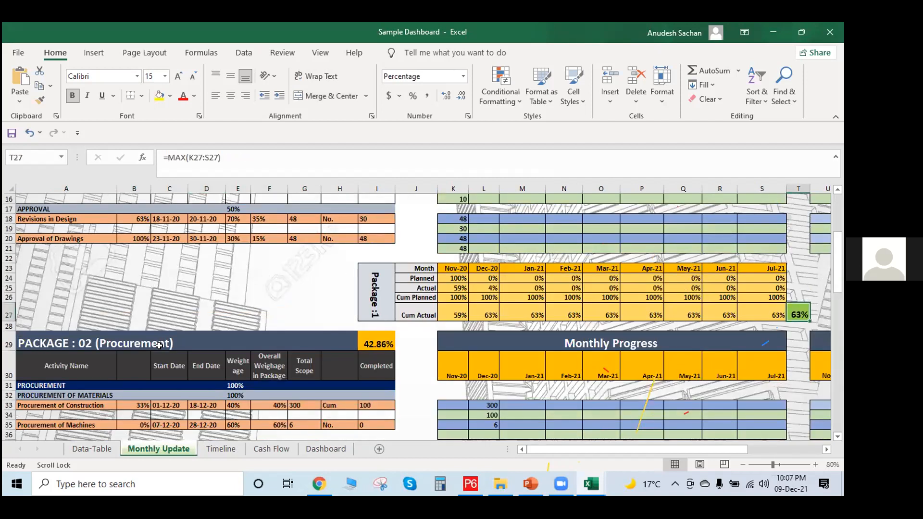
scroll(159, 357, "down", 6)
scroll(176, 365, "down", 12)
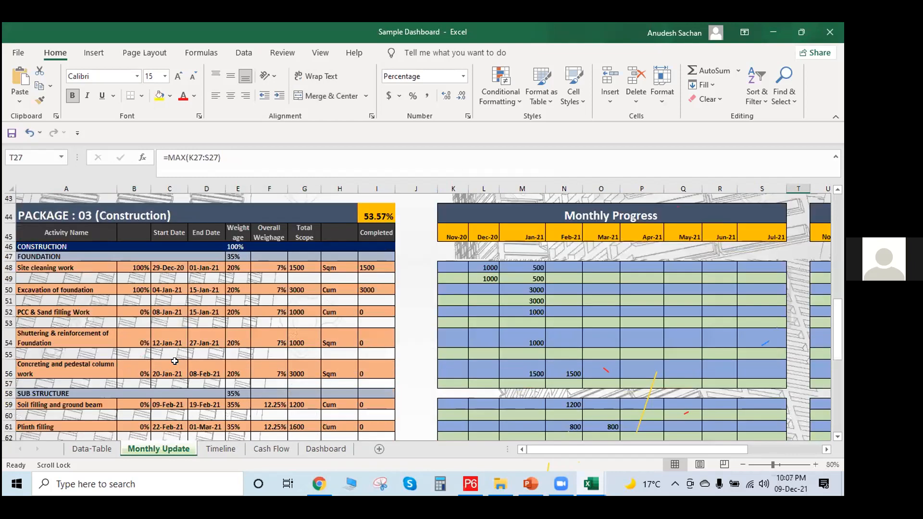
scroll(203, 355, "up", 6)
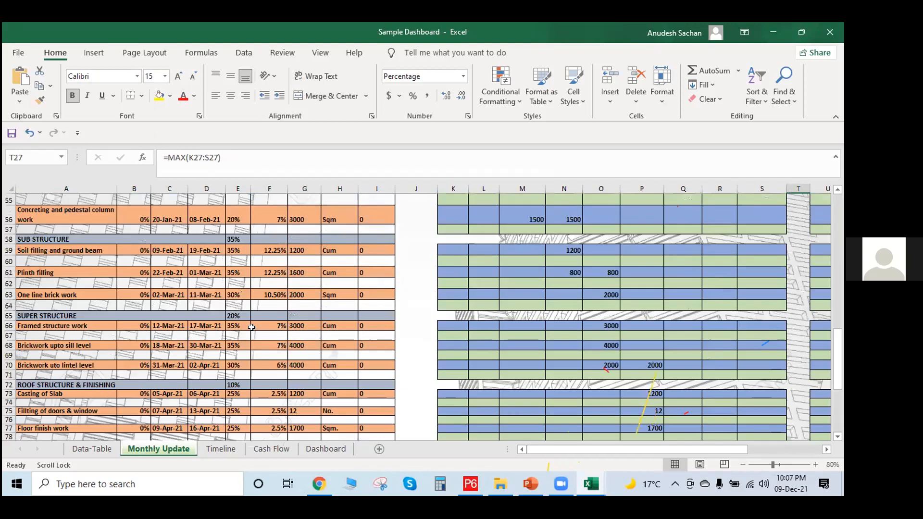
scroll(236, 318, "up", 17)
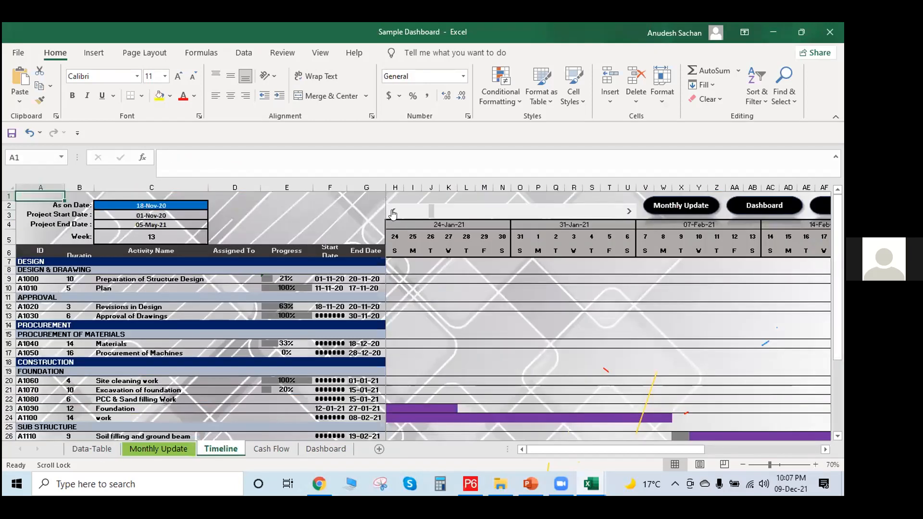
- Shift the Timeline Gantt chart back to week 5 and forward to week 13, and view the Cash Flow sheet
left_click(392, 213)
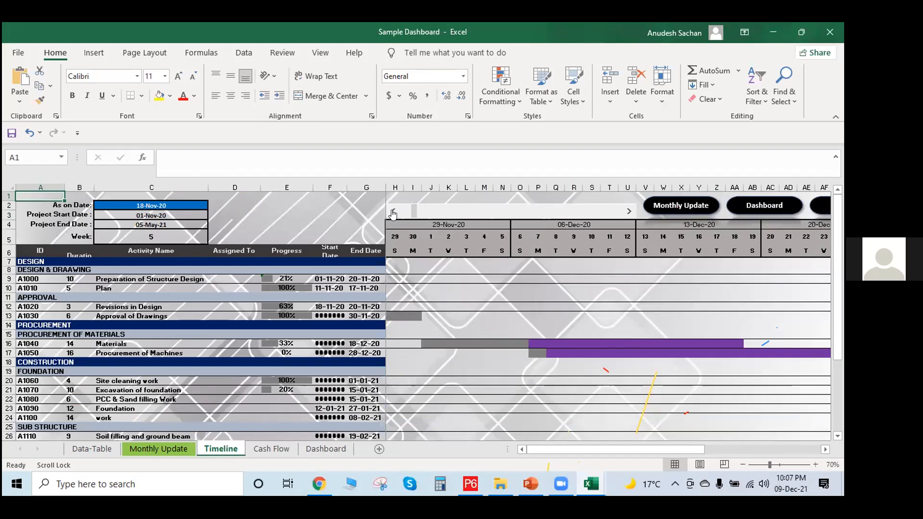
left_click(629, 212)
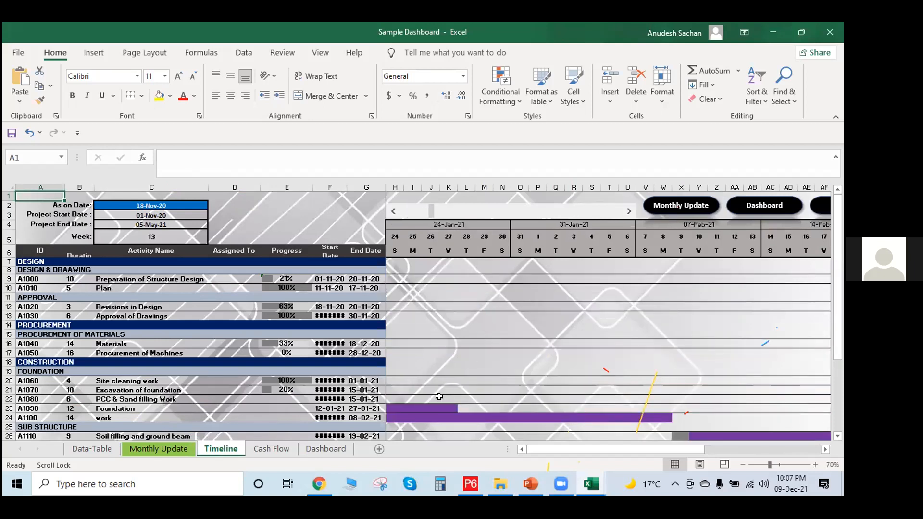
left_click(273, 449)
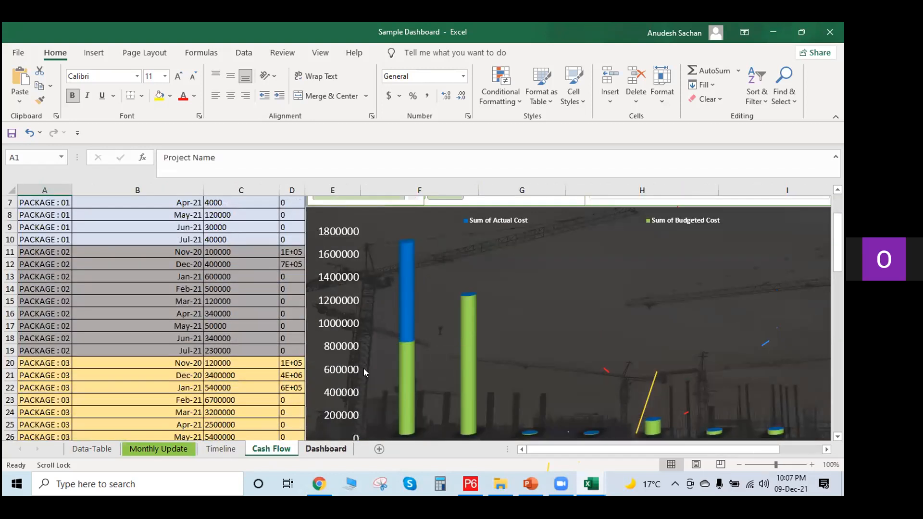
- On the Dashboard sheet, filter the charts by project to PACKAGE : 02 and switch the filter to PACKAGE : 03
left_click(325, 449)
scroll(423, 315, "down", 1)
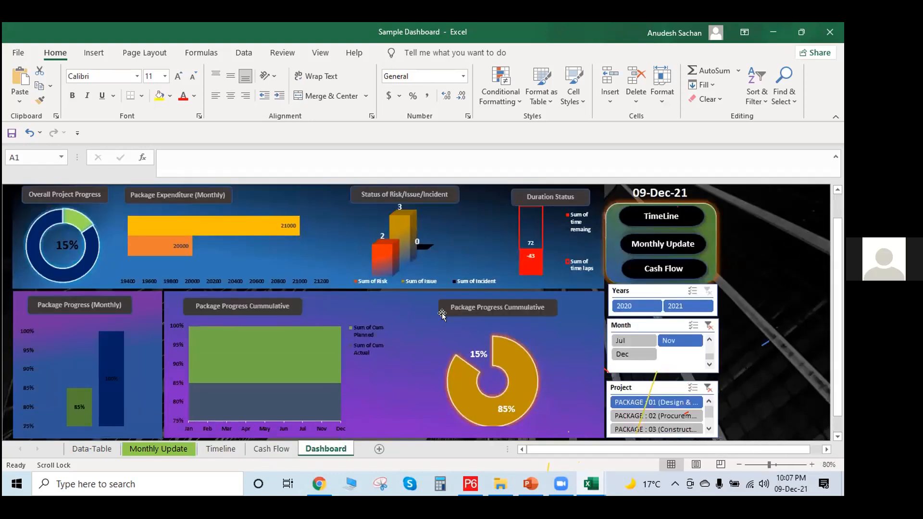
left_click(658, 244)
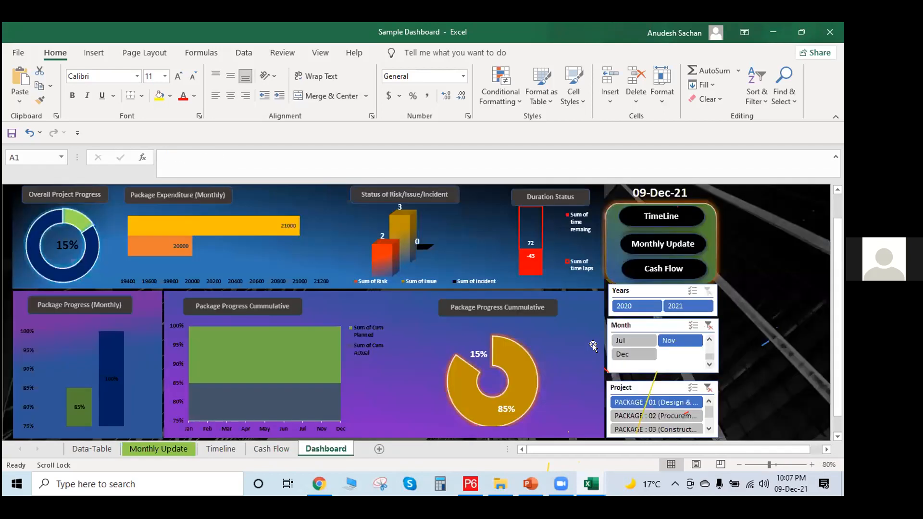
left_click(332, 448)
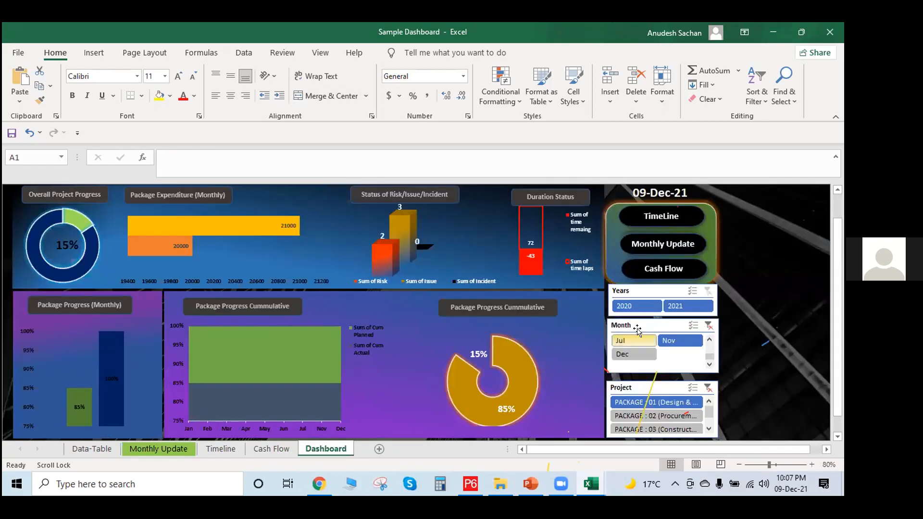
left_click(645, 416)
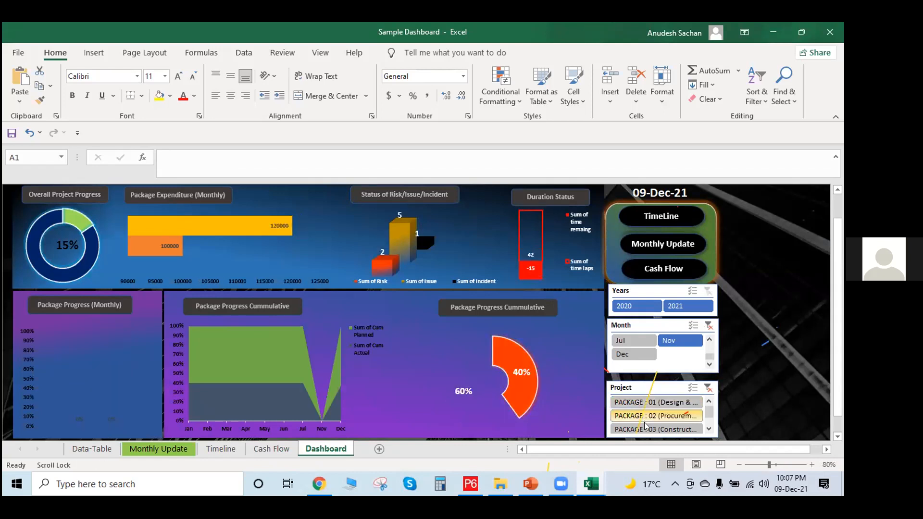
left_click(644, 428)
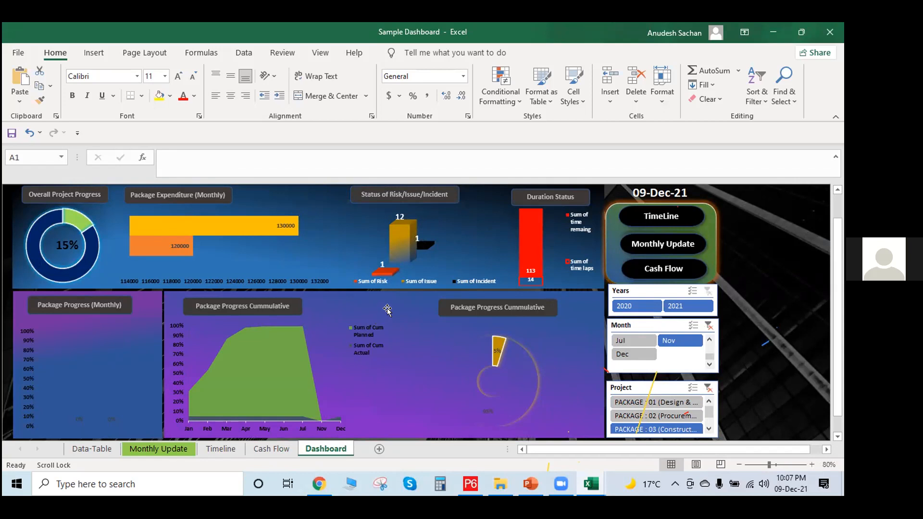
- Switch to Primavera P6 and view the City Center Office Building Addition activities from the start of the schedule
left_click(470, 485)
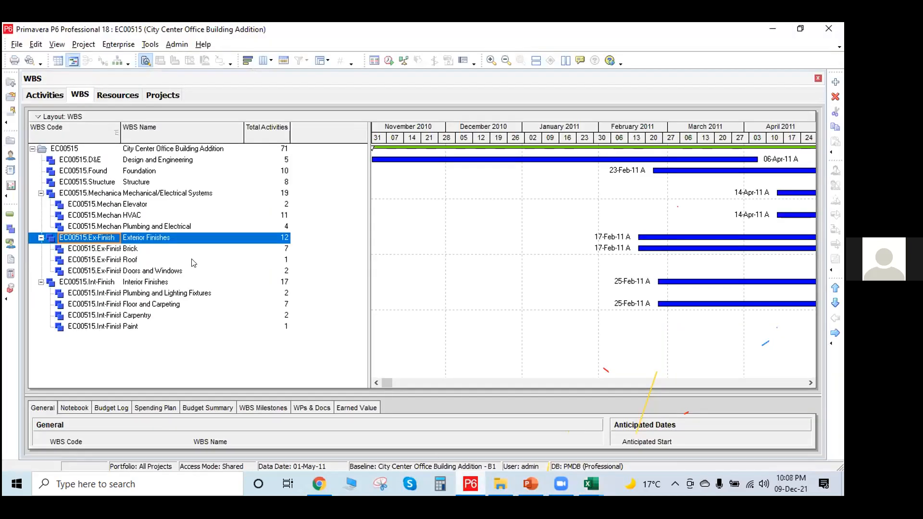
left_click(59, 96)
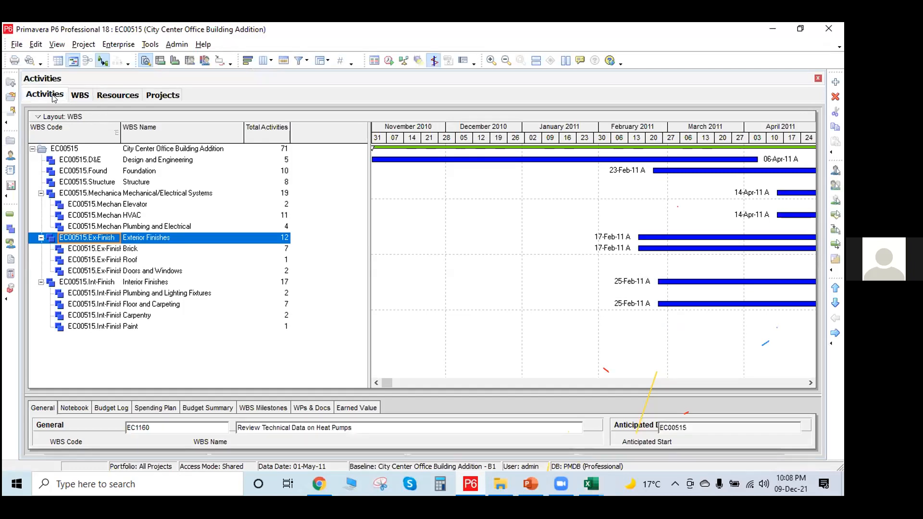
scroll(111, 182, "up", 12)
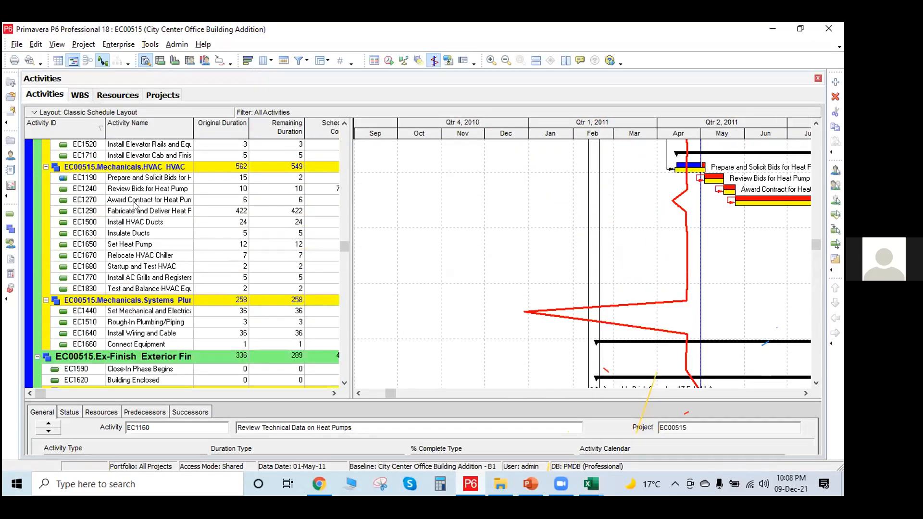
scroll(131, 197, "up", 3)
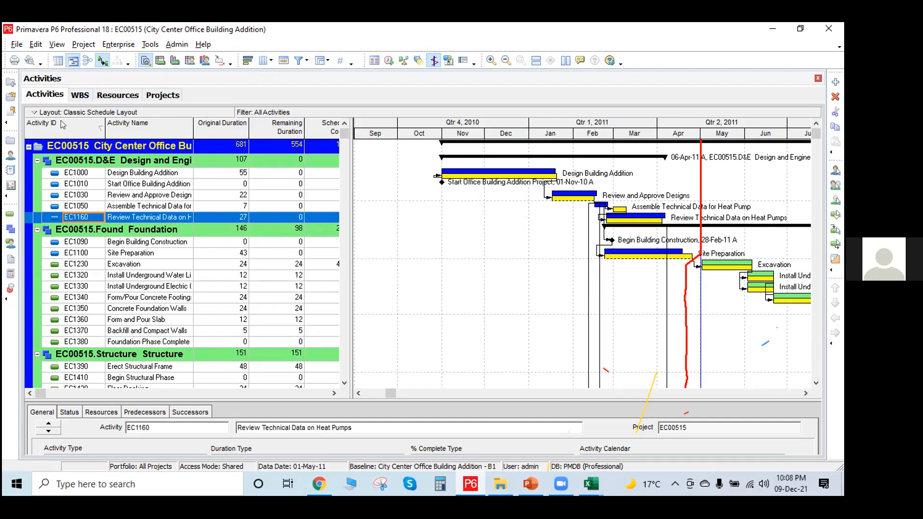
- Set up a Spreadsheet (XLSX) export of the open project with Activities and Activity Relationships as the data types
left_click(16, 45)
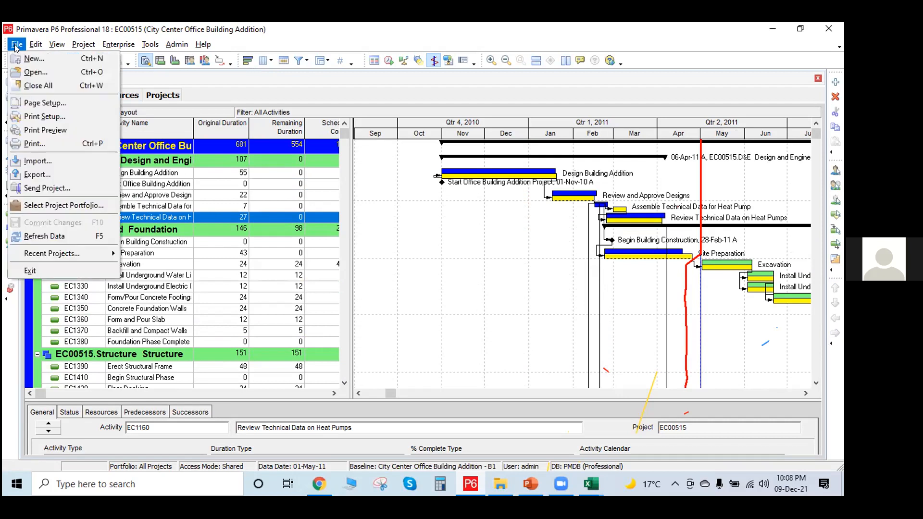
left_click(48, 175)
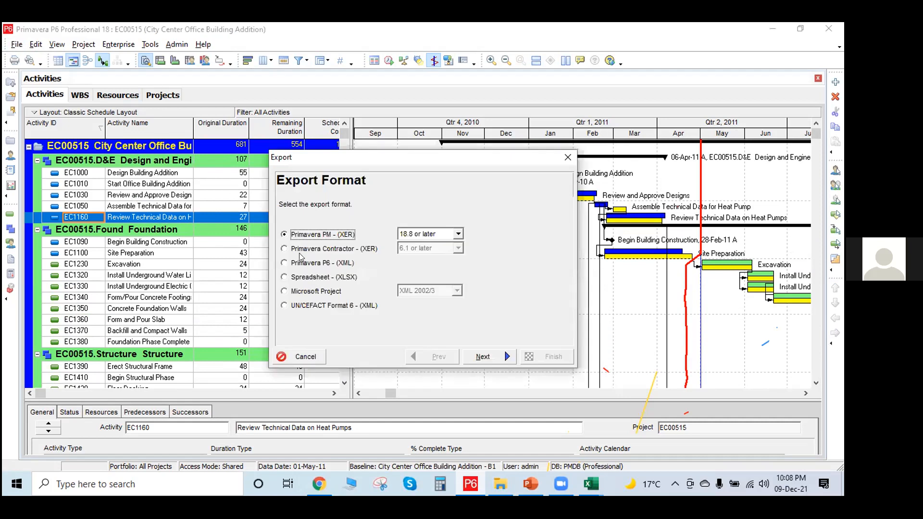
left_click(284, 278)
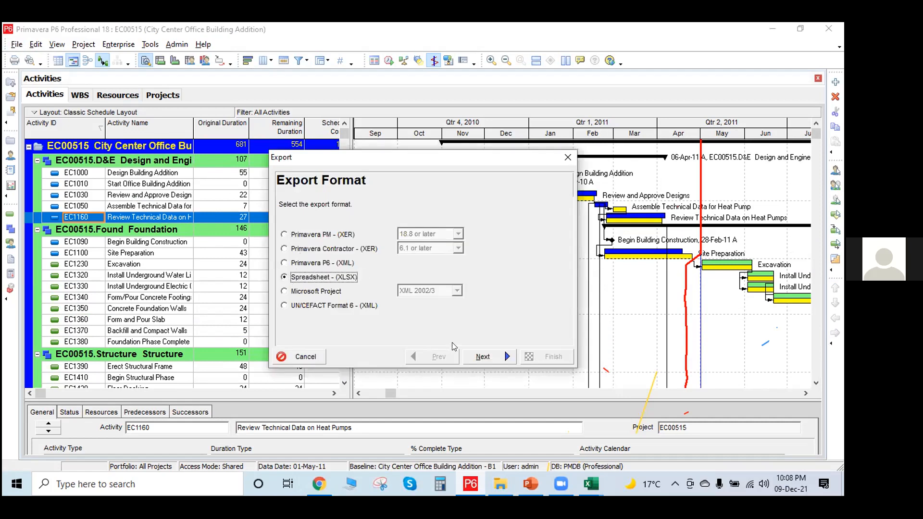
left_click(487, 361)
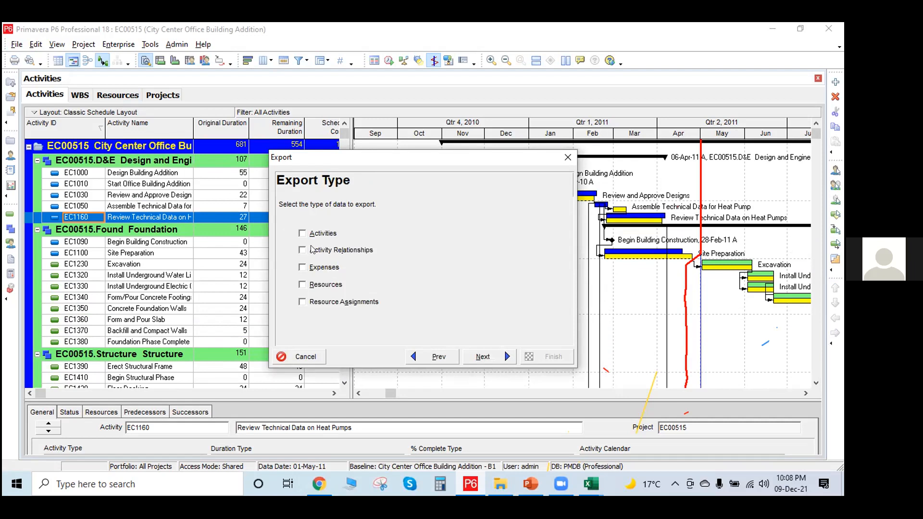
left_click(302, 233)
left_click(303, 250)
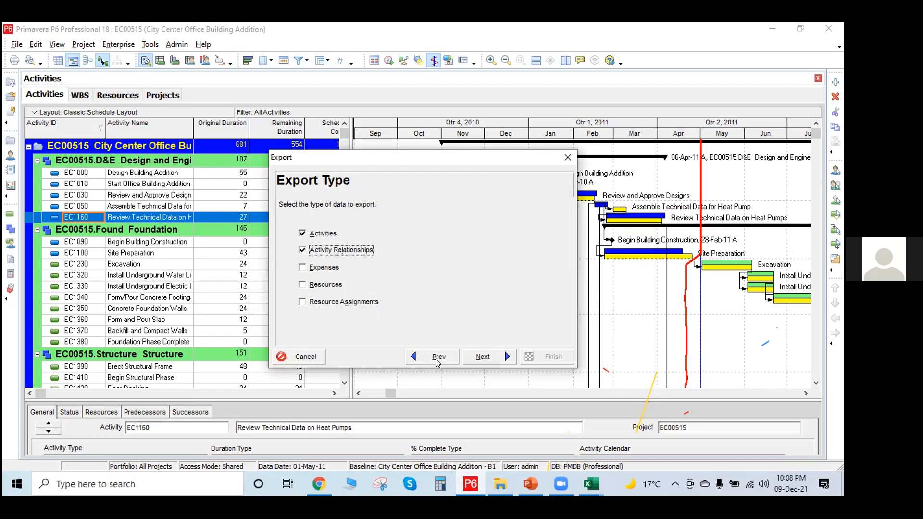
- Export project EC00515 to EC00515.xlsx in the Documents folder using the resource template, and close the export wizard
left_click(479, 357)
left_click(296, 252)
left_click(490, 357)
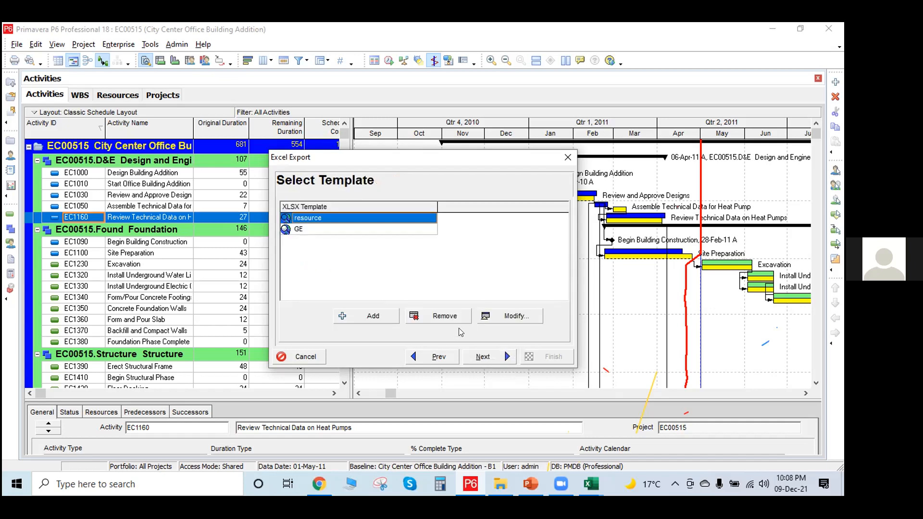
left_click(489, 357)
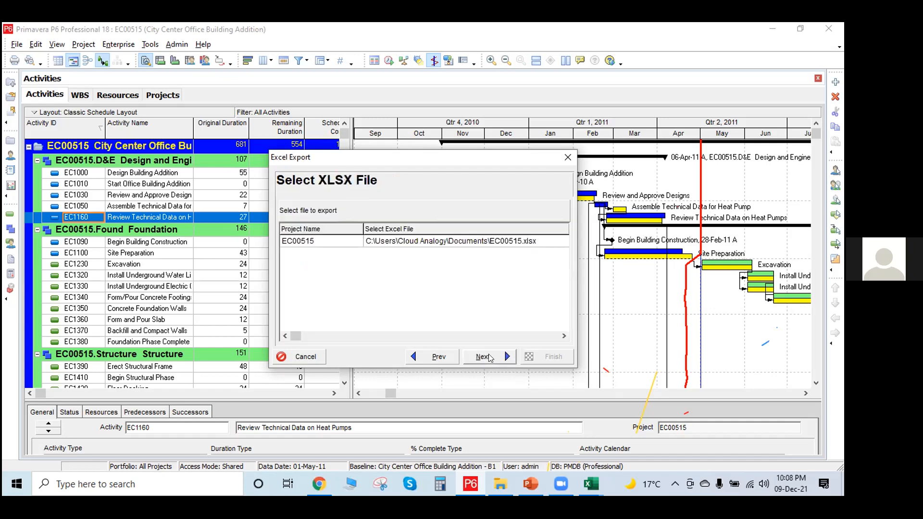
left_click(490, 357)
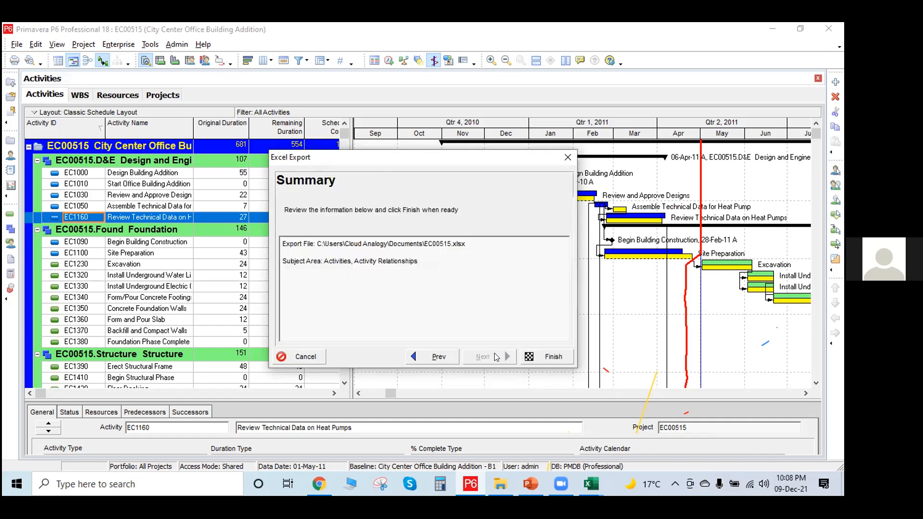
left_click(538, 361)
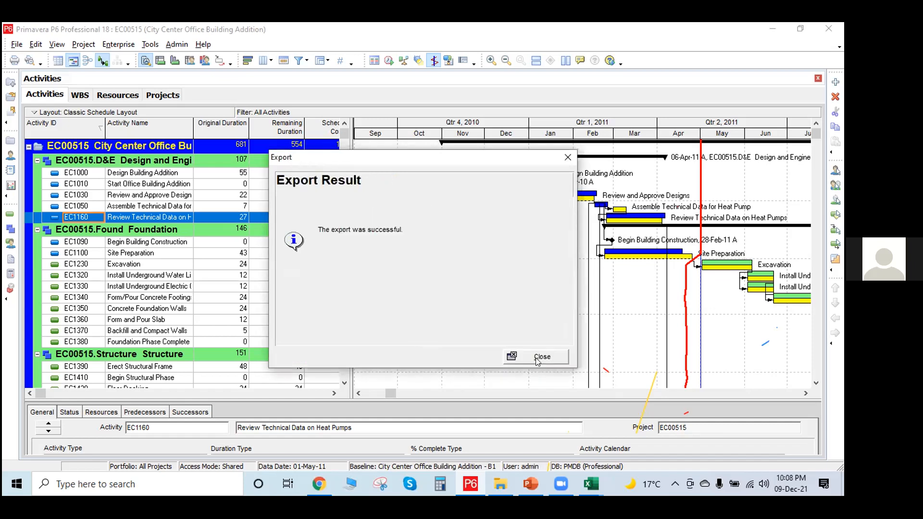
left_click(536, 360)
- Minimize Primavera P6 and close the Sample Dashboard and labour and machinery productivity workbooks
left_click(772, 28)
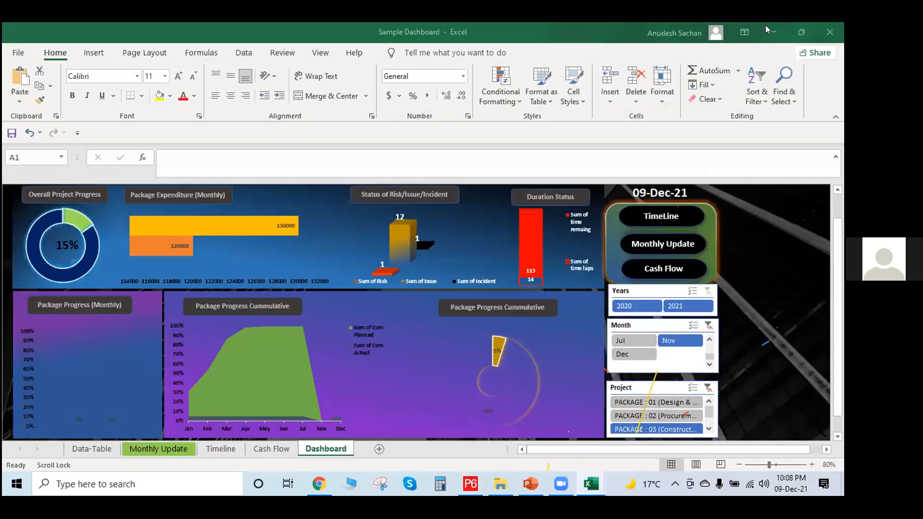
left_click(828, 34)
left_click(387, 266)
left_click(831, 32)
left_click(831, 32)
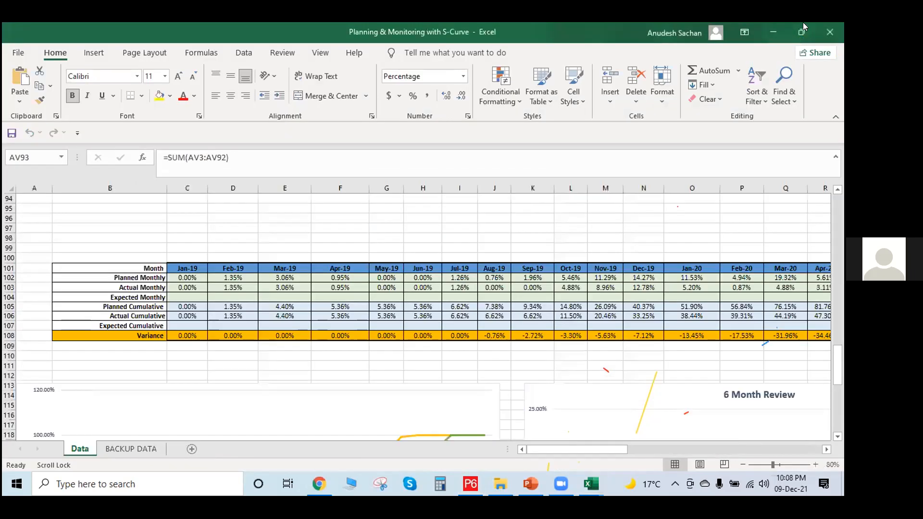
- Close the Planning & Monitoring with S-Curve workbook, the open folder window and the Primavera-Demo PPT presentation
left_click(830, 32)
left_click(408, 267)
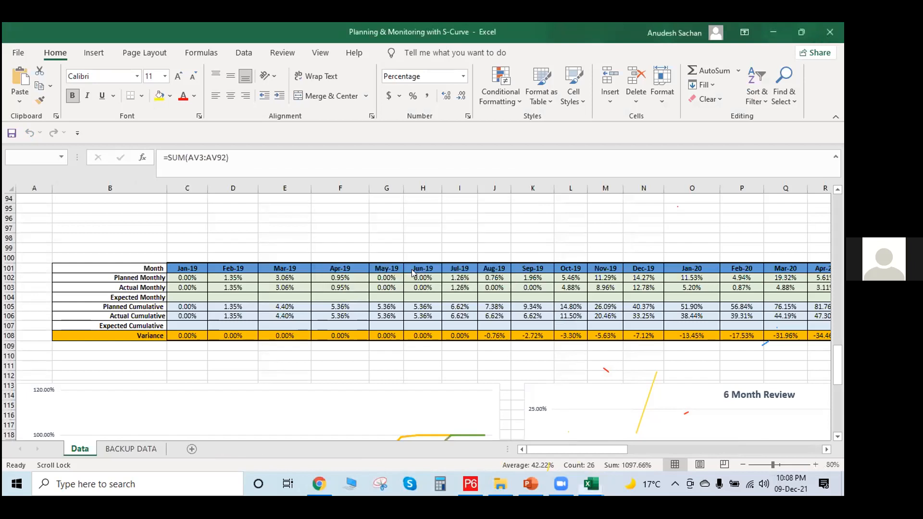
left_click(840, 29)
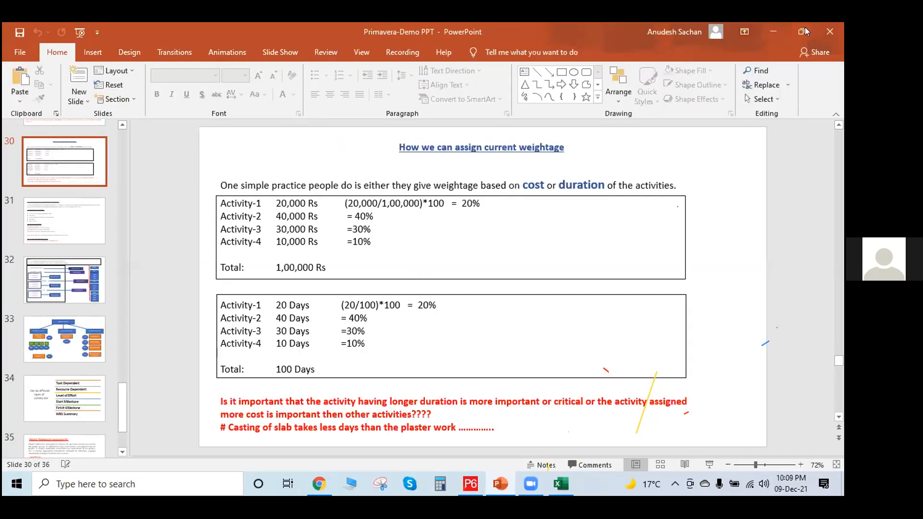
left_click(829, 29)
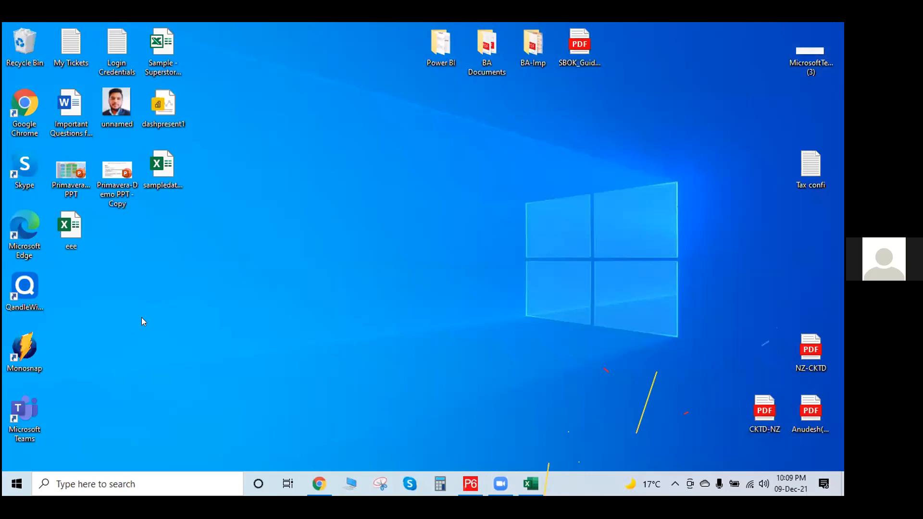
left_click(161, 166)
left_click(161, 169)
left_click(282, 216)
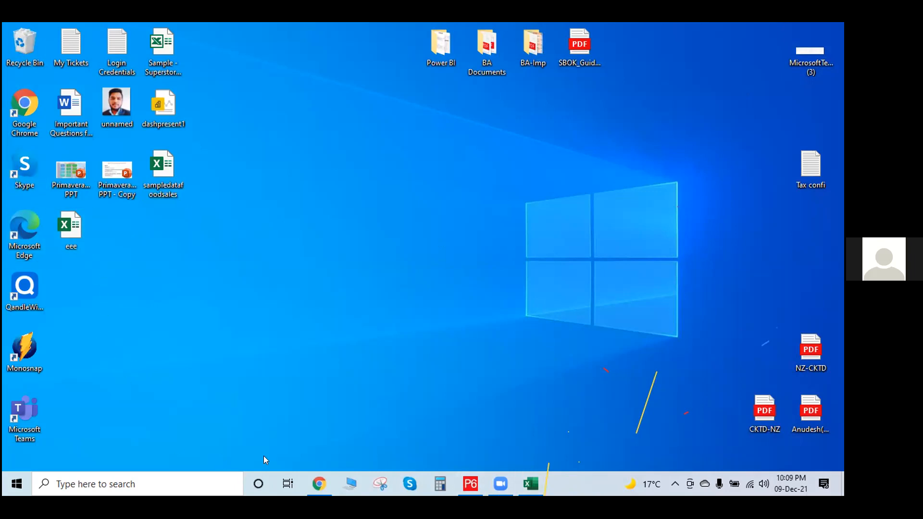
- Open File Explorer and browse to Local Disk (C:)
left_click(351, 482)
left_click(180, 204)
double_click(180, 203)
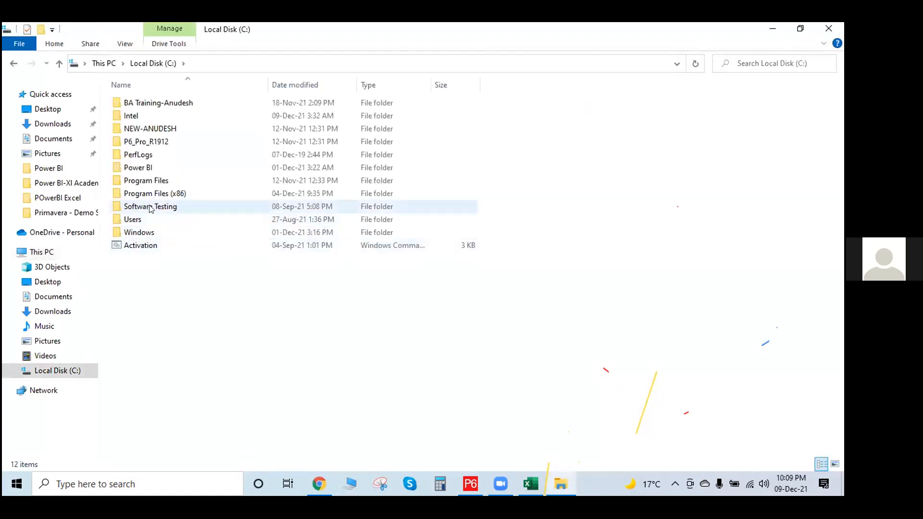
- Close the Local Disk (C:) window and switch to Primavera P6
left_click(839, 27)
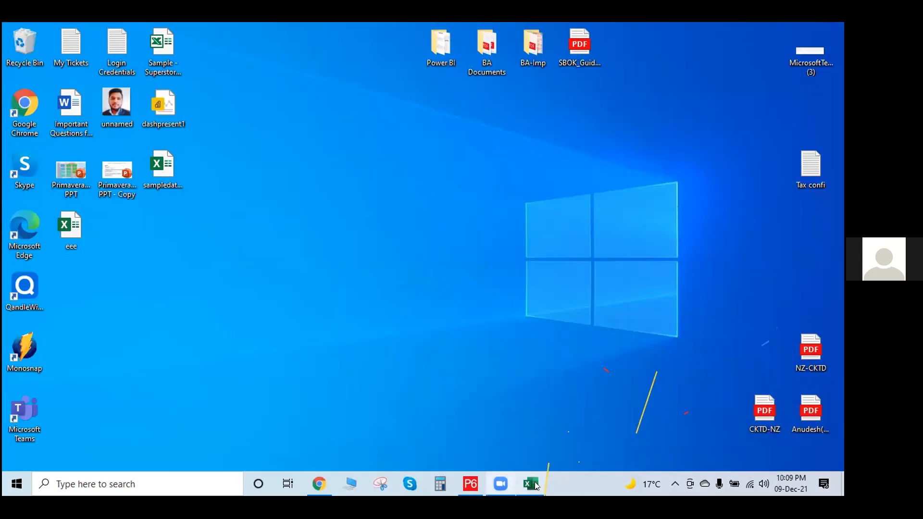
left_click(313, 482)
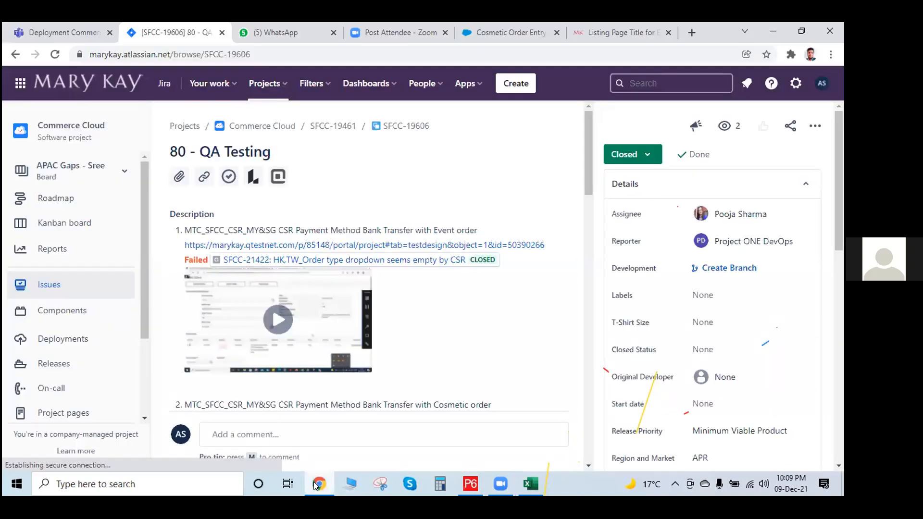
left_click(314, 482)
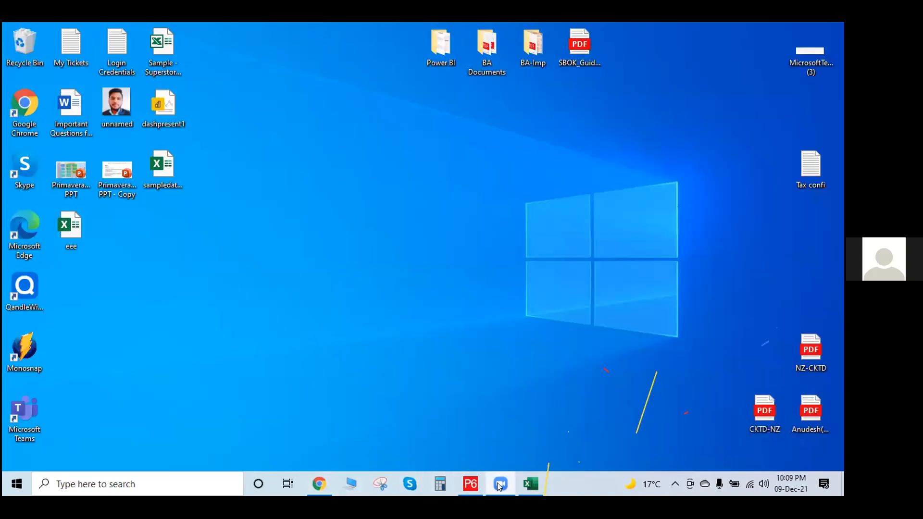
left_click(536, 489)
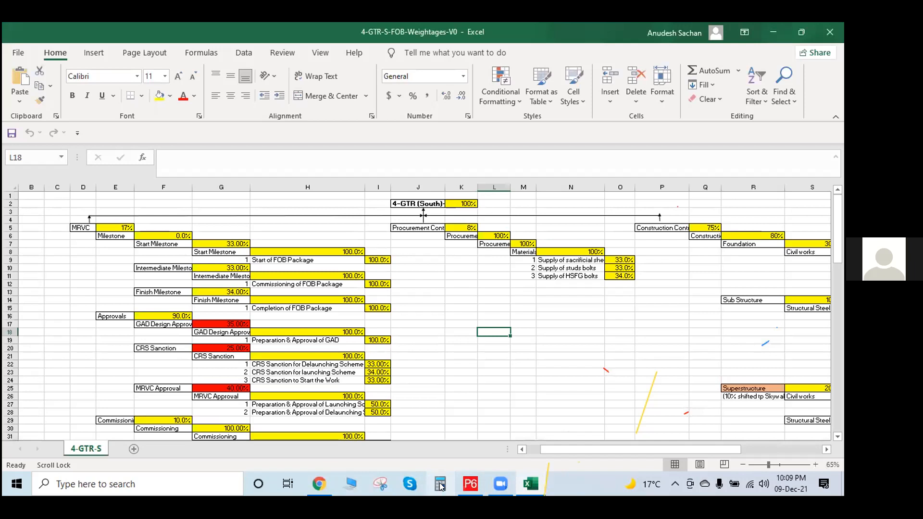
left_click(470, 484)
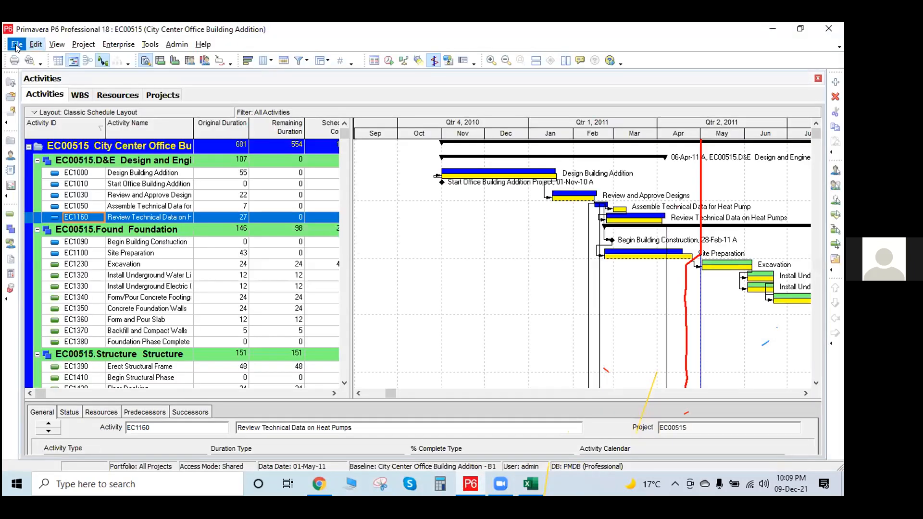
- Set up a spreadsheet export of project EC00515 covering Activities and Activity Relationships, using the resource template
left_click(16, 44)
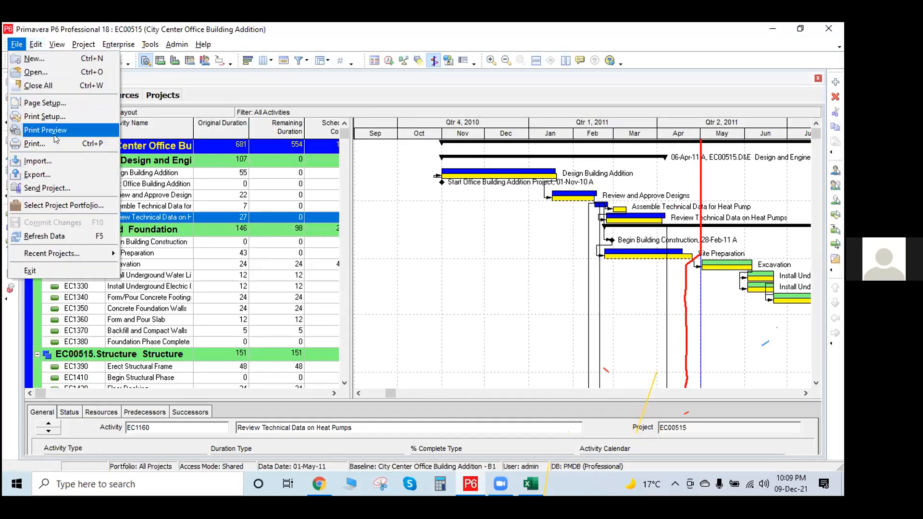
left_click(59, 175)
left_click(299, 278)
left_click(482, 357)
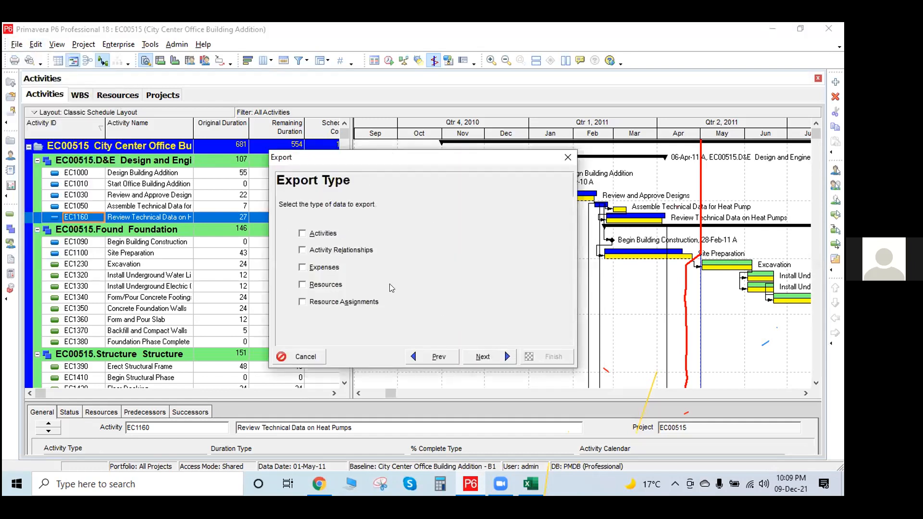
left_click(325, 250)
left_click(483, 356)
left_click(298, 252)
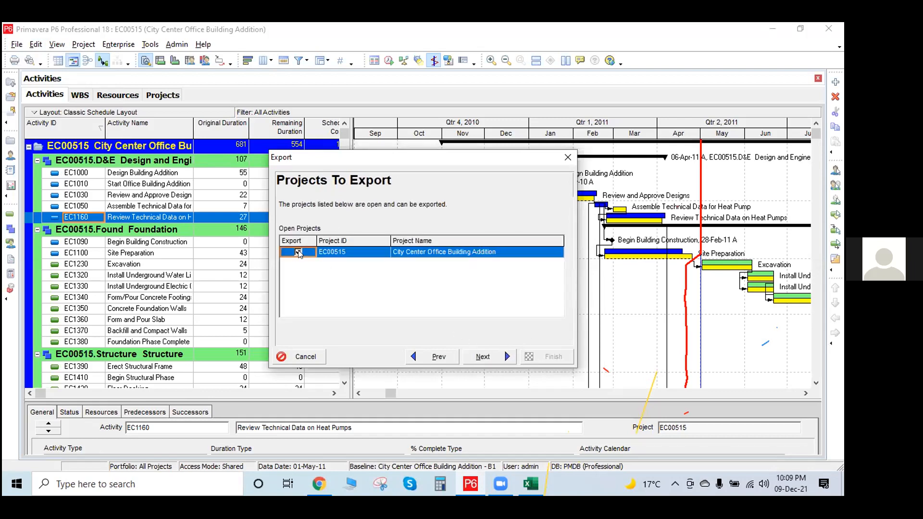
left_click(495, 358)
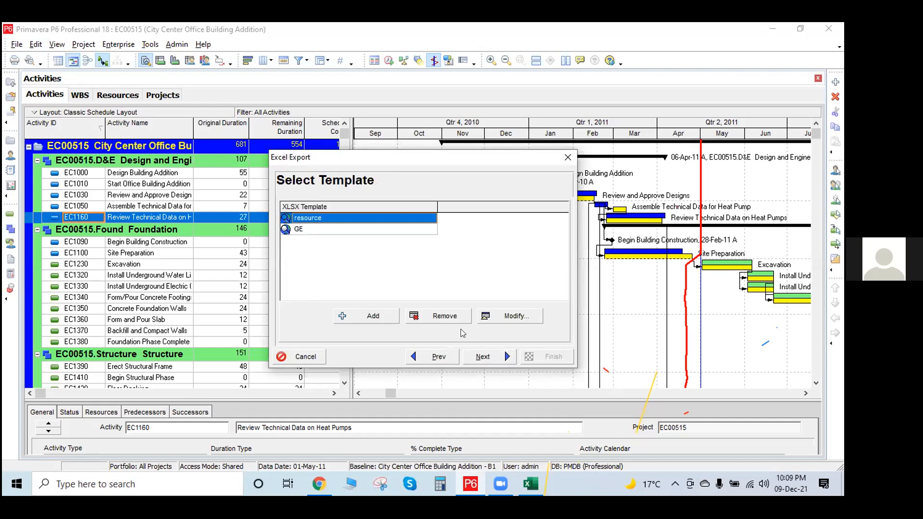
left_click(482, 356)
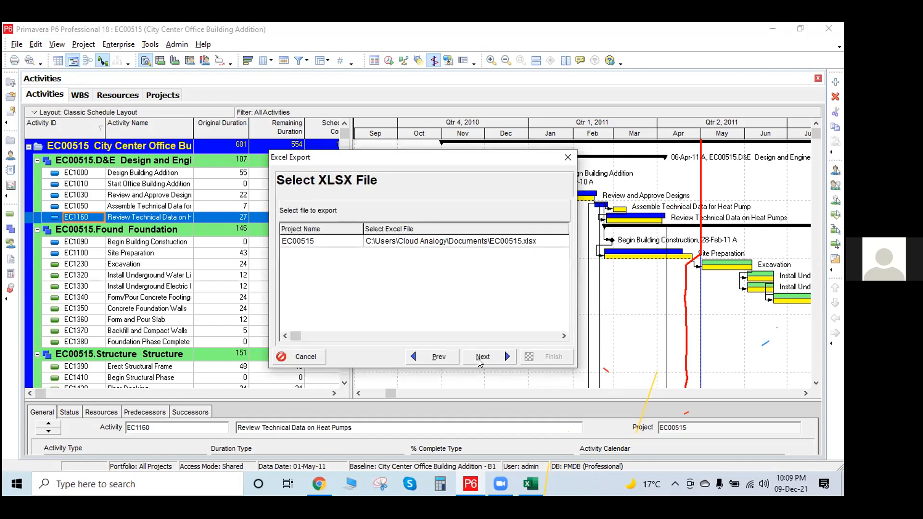
- Set the export file to EC00515.xlsx on the Desktop and complete the export
left_click(457, 243)
left_click(457, 244)
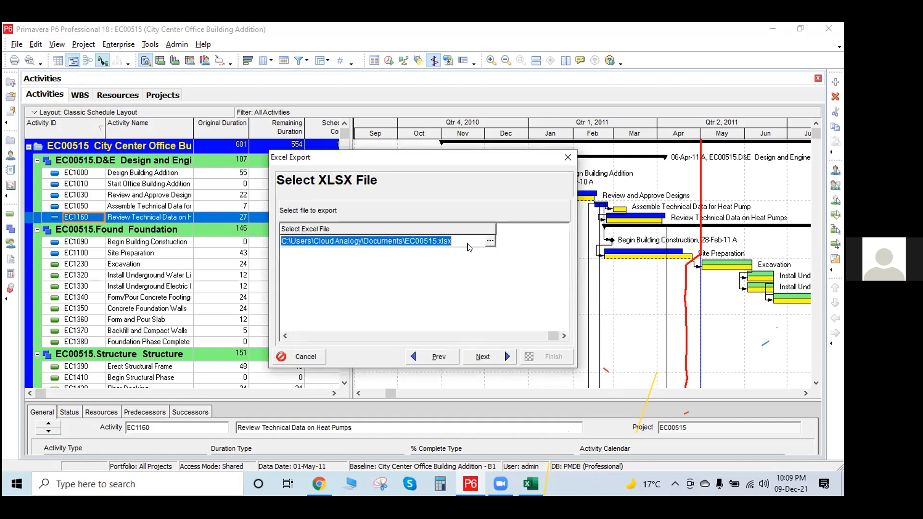
left_click(490, 243)
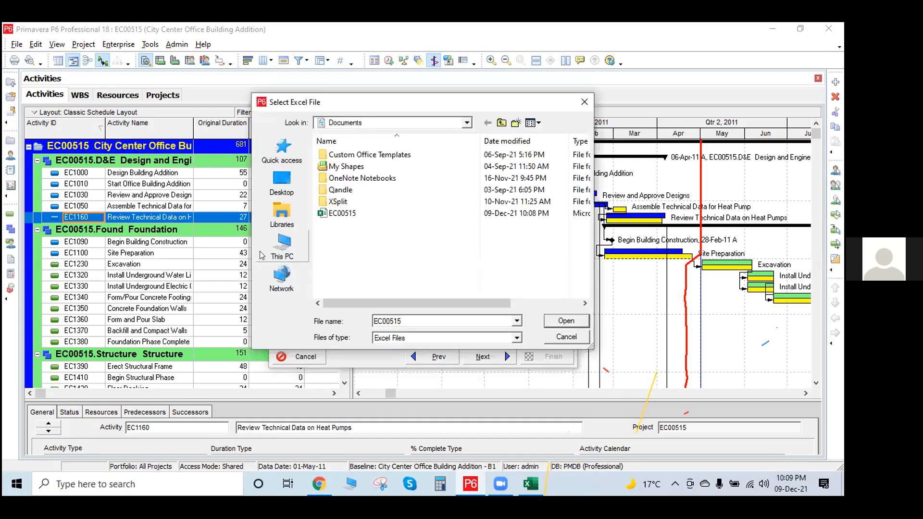
left_click(280, 187)
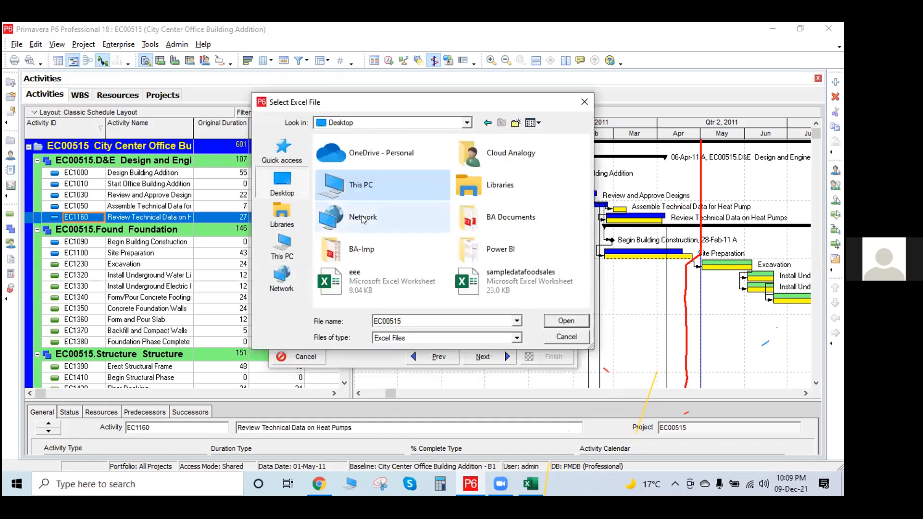
left_click(566, 320)
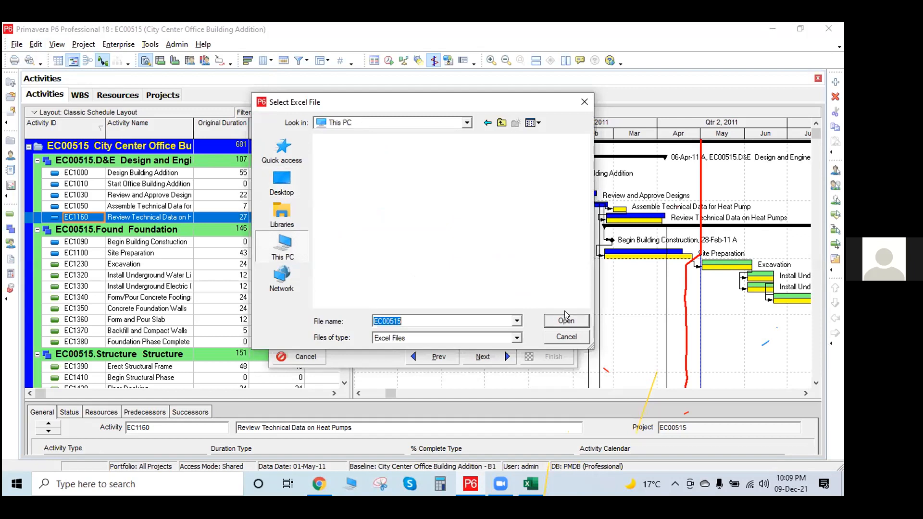
left_click(304, 192)
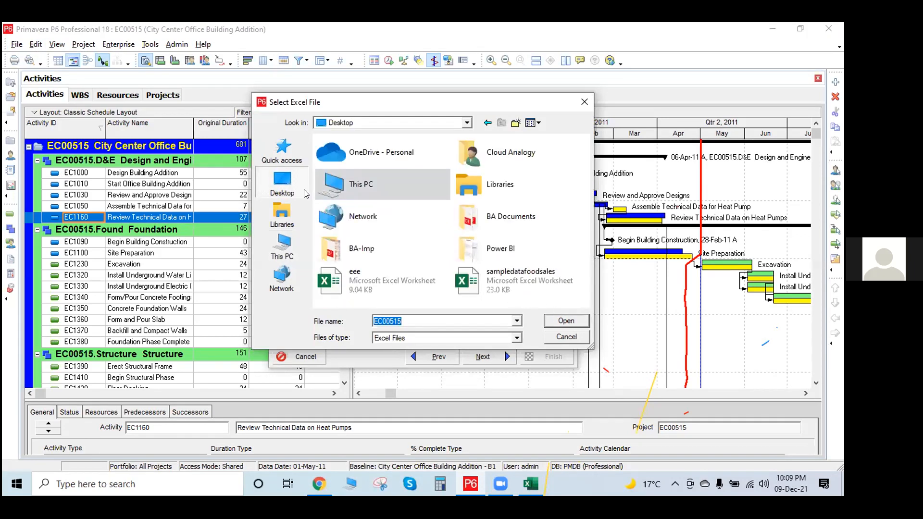
left_click(566, 322)
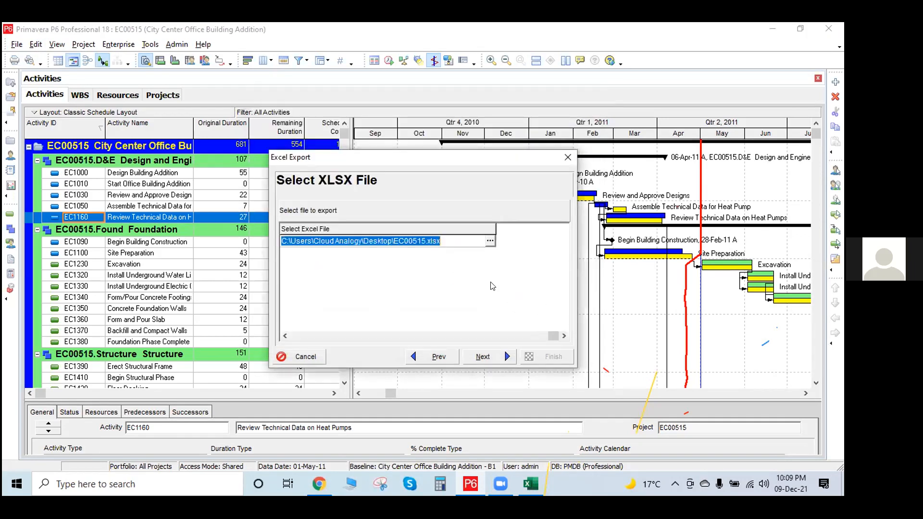
left_click(500, 357)
left_click(548, 357)
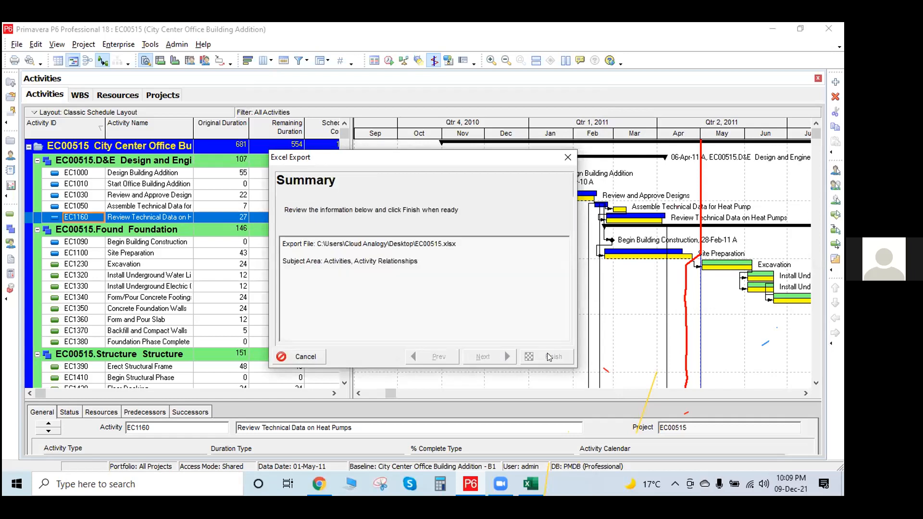
left_click(542, 356)
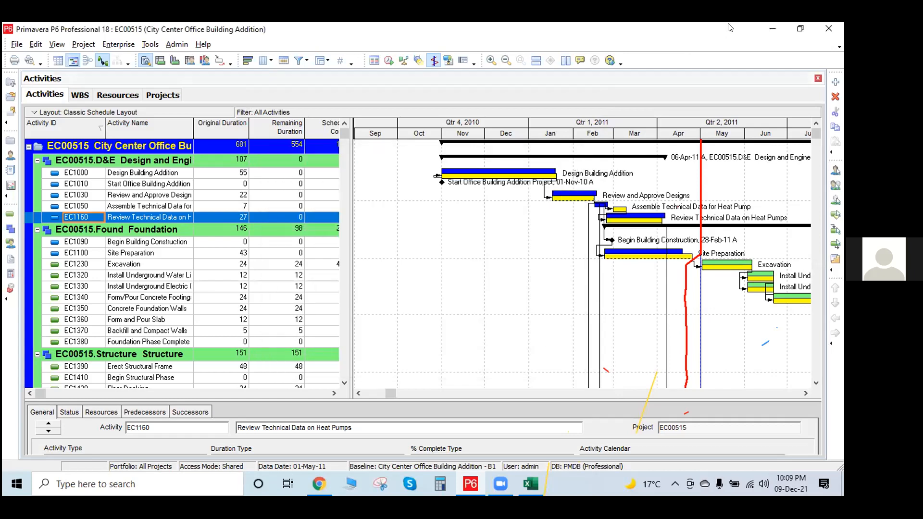
- Minimize Primavera P6, close the 4-GTR-S-FOB-Weightages-V0 workbook and open the exported EC00515 workbook from the Desktop
left_click(773, 30)
left_click(823, 29)
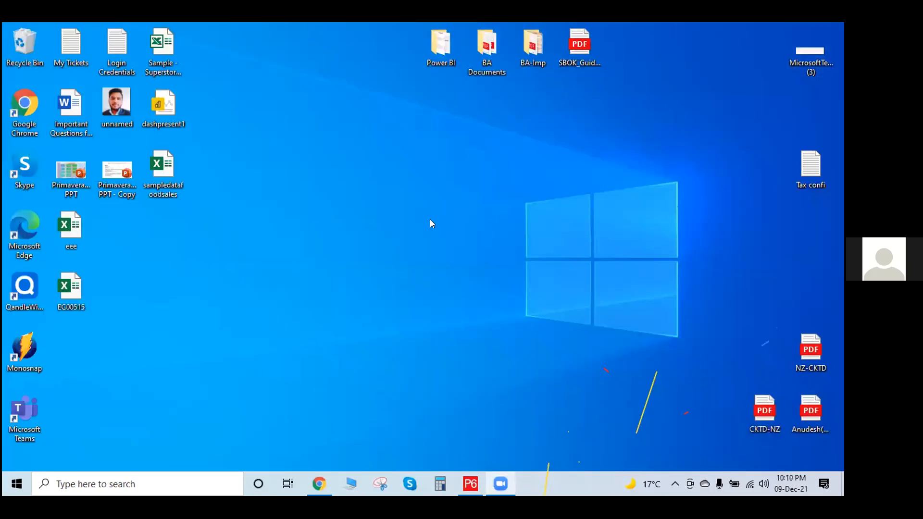
left_click(72, 287)
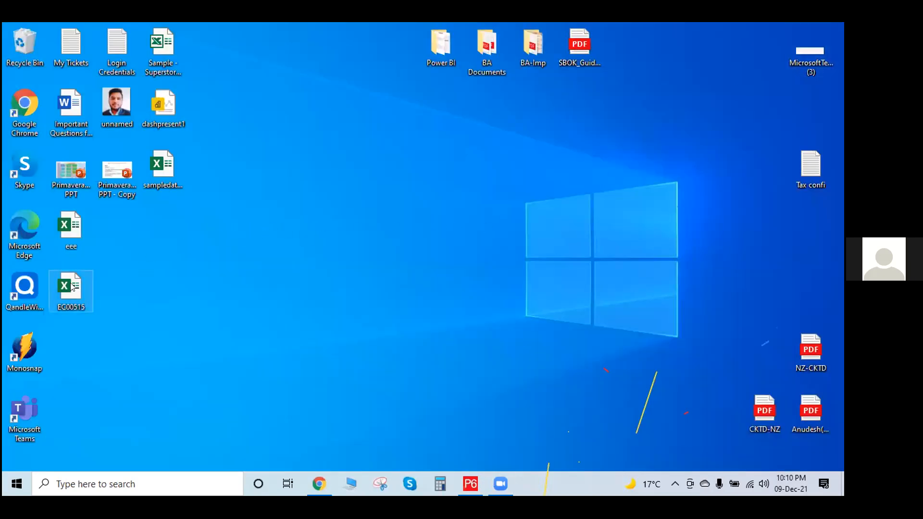
double_click(73, 287)
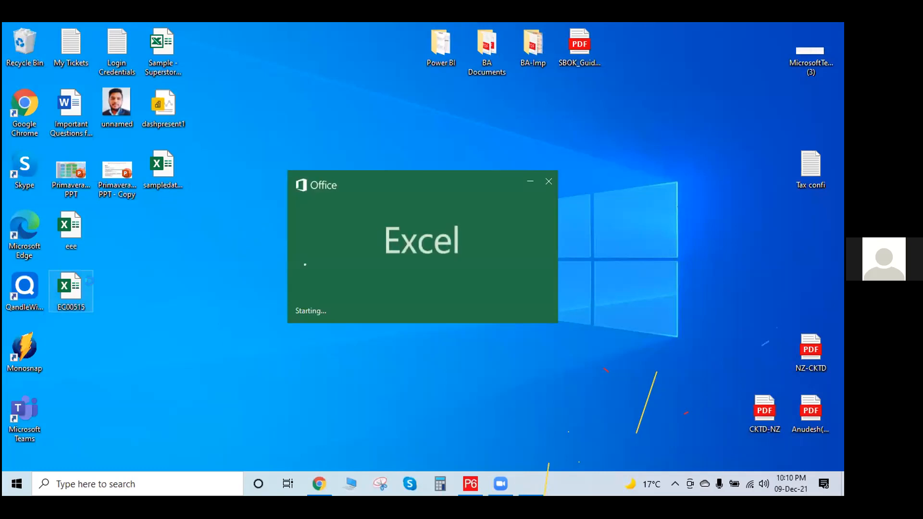
- Examine the activity rows A3:G10 on the TASK sheet and close the EC00515 workbook
left_click_drag(49, 229, 447, 314)
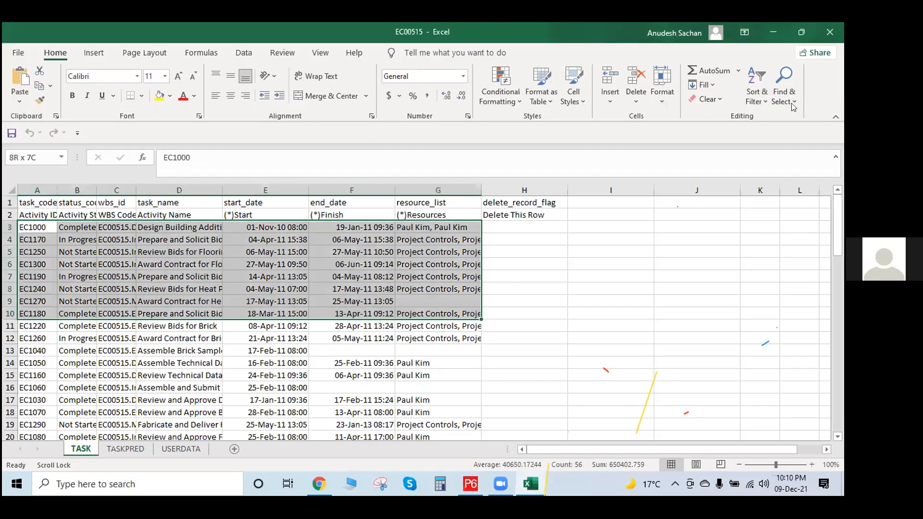
left_click(830, 32)
- Switch to the Projects view in Primavera P6 and start a new project under the E&C EPS level
left_click(470, 483)
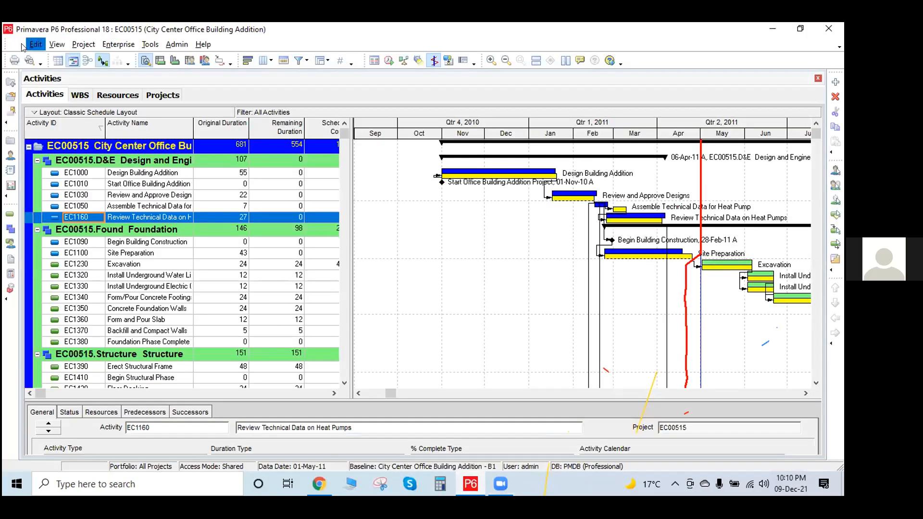
left_click(9, 141)
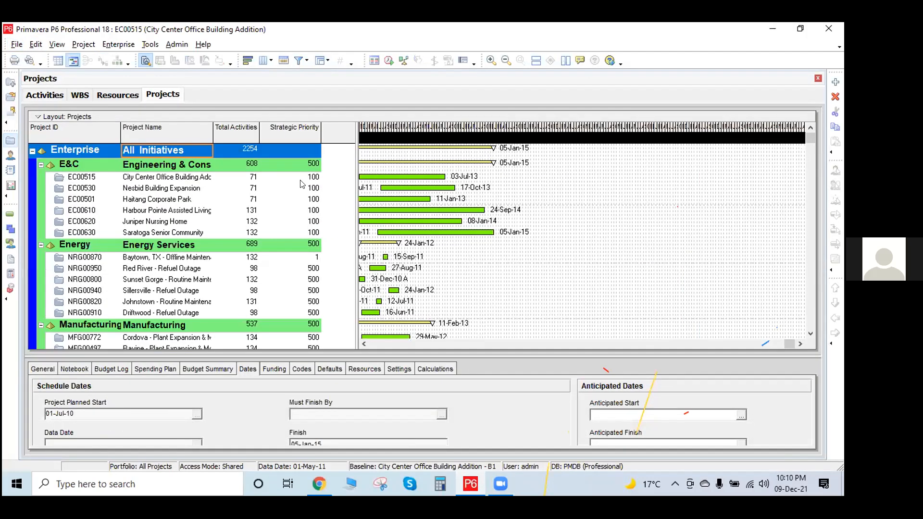
left_click(835, 83)
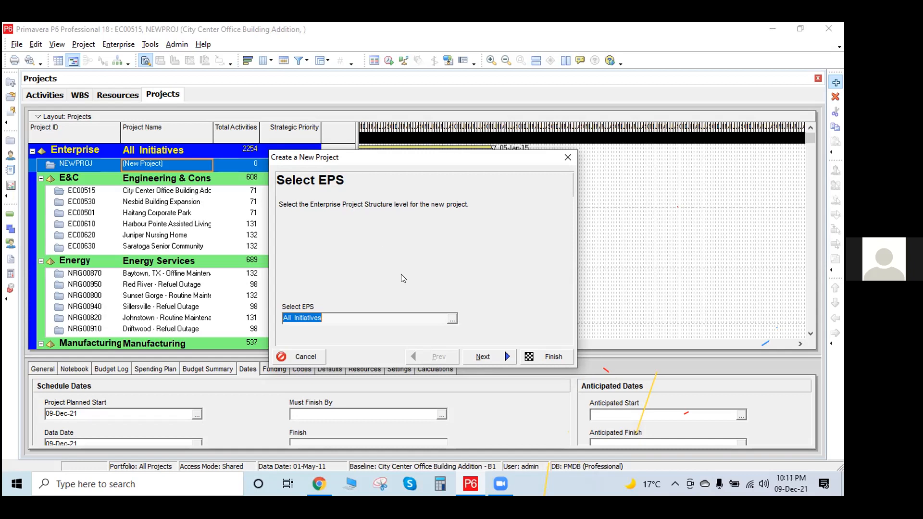
left_click(452, 320)
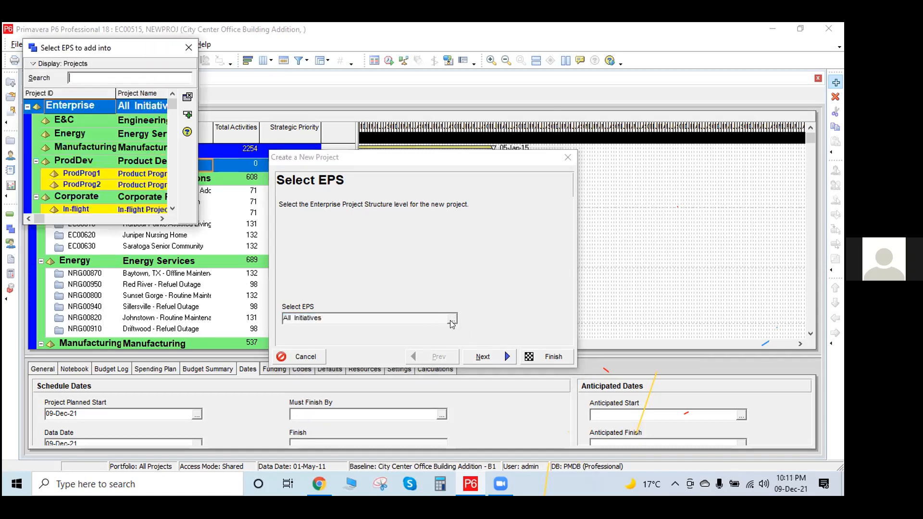
left_click(136, 119)
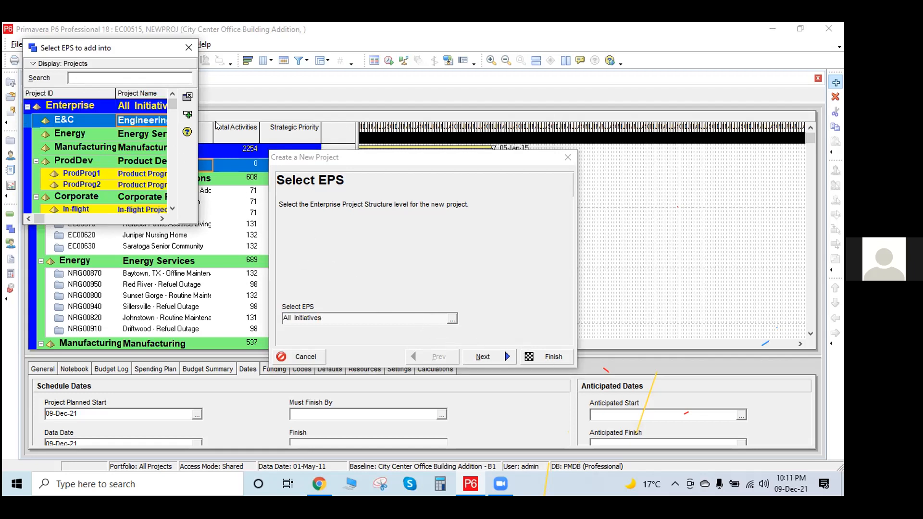
left_click(187, 114)
left_click(492, 355)
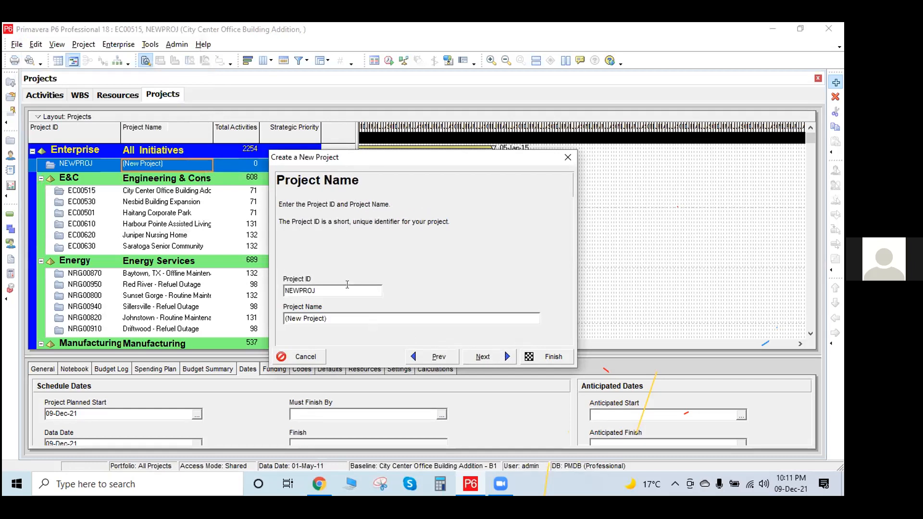
- Enter DEMO as the project ID and DEMOPROJECT1 as the project name
type("DEMO")
key("Tab")
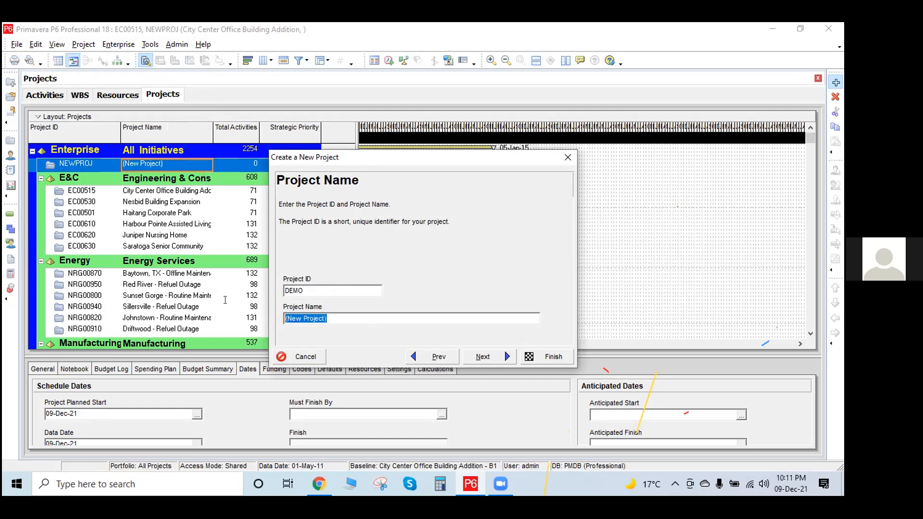
type("DEMOPROJECT1")
left_click(483, 356)
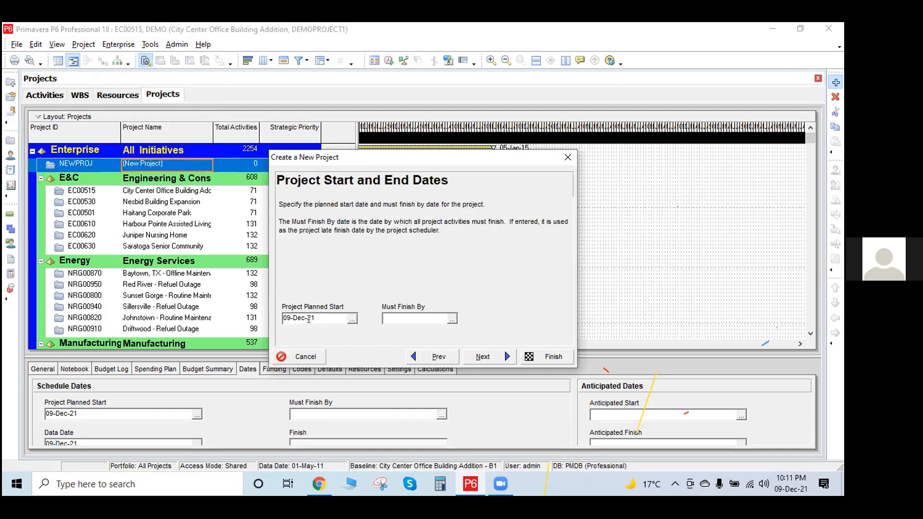
- Accept the 09-Dec-21 planned start, E&C responsible manager and Standard Rate, finish creating the project and select DEMO in the project list
left_click(503, 362)
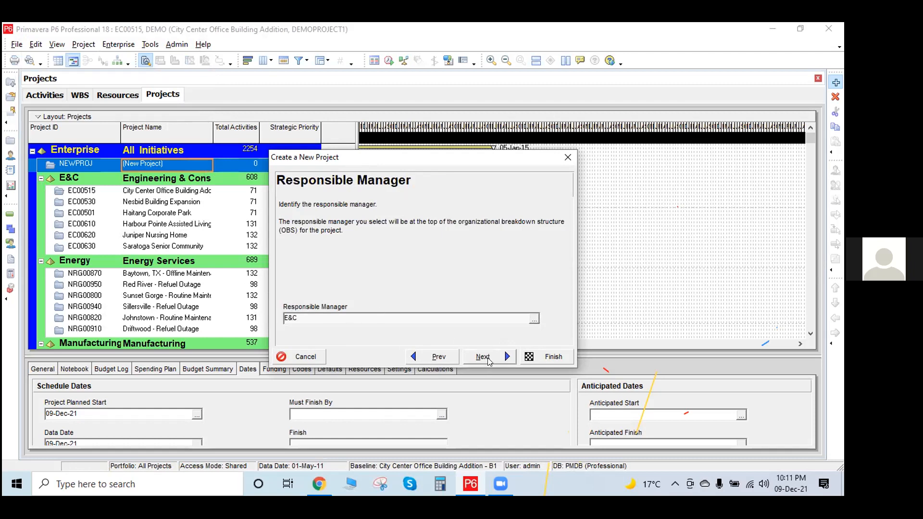
left_click(483, 356)
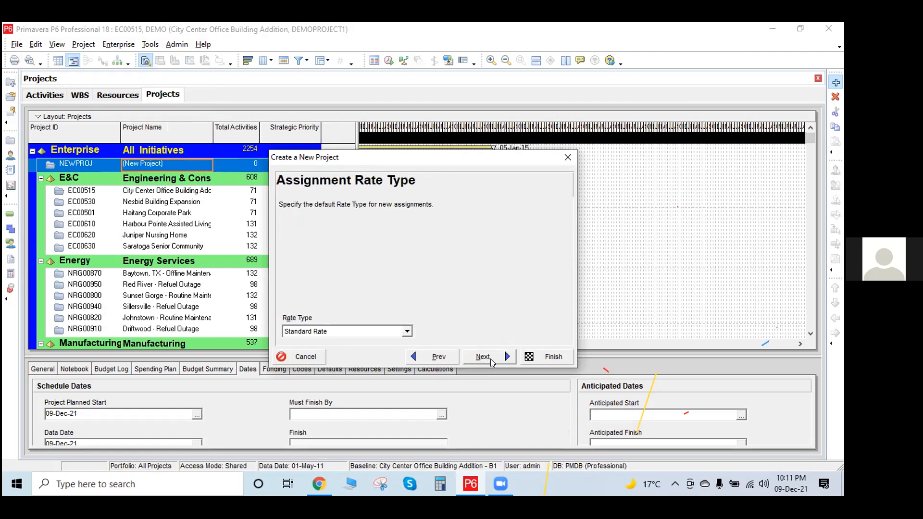
left_click(491, 358)
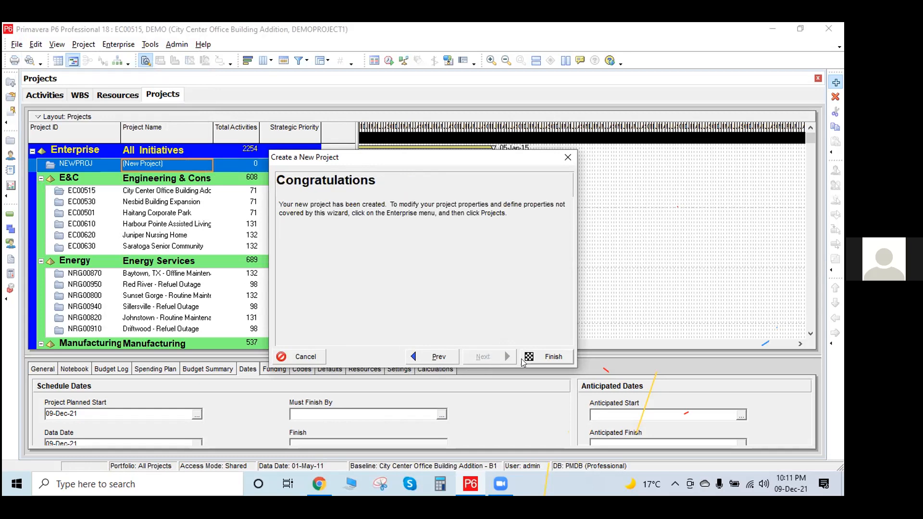
left_click(554, 357)
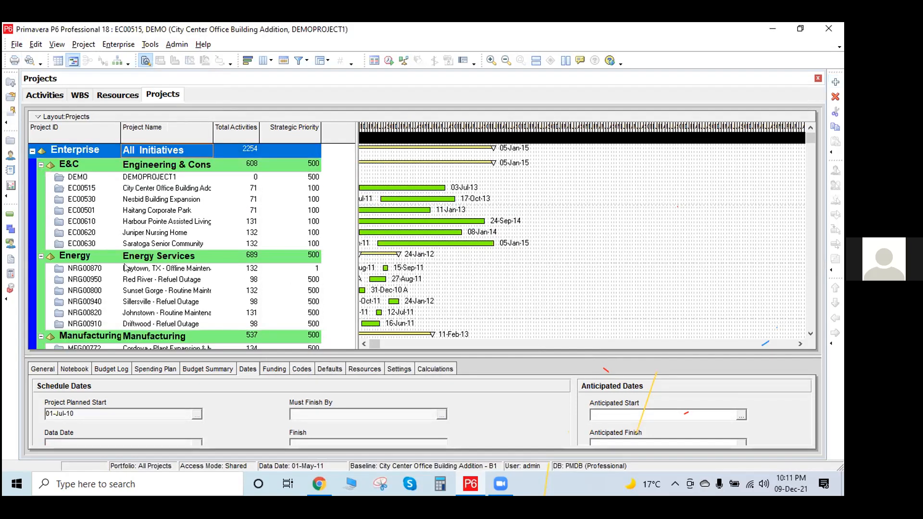
left_click(151, 177)
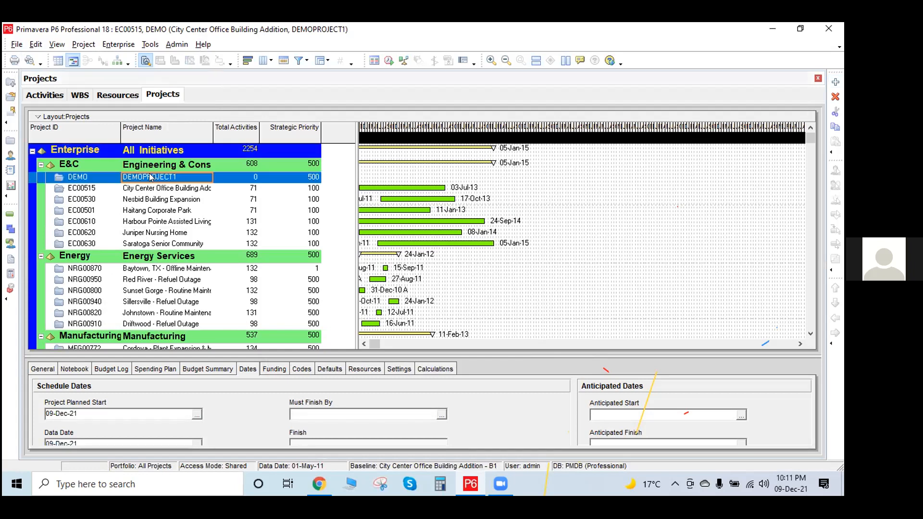
- Open the DEMO project in the Activities view and narrow the activity table beside the Gantt chart
right_click(151, 177)
left_click(163, 169)
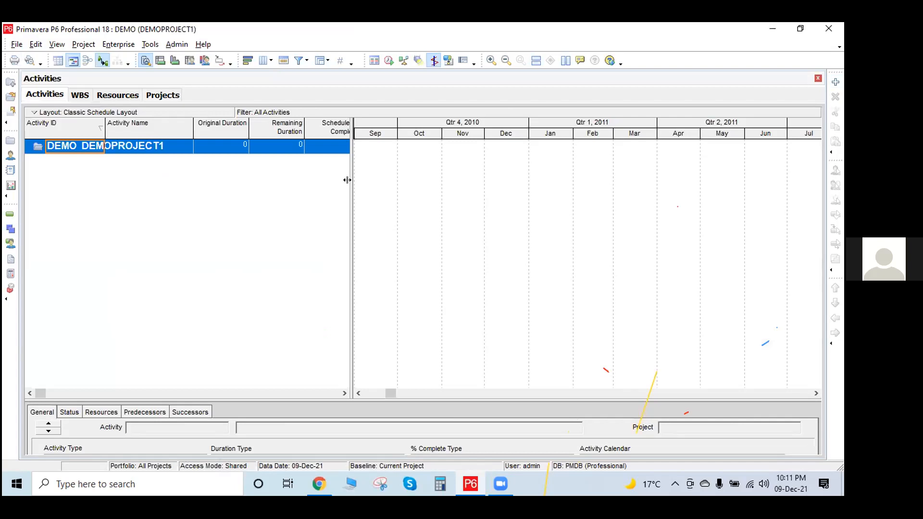
left_click_drag(308, 171, 286, 172)
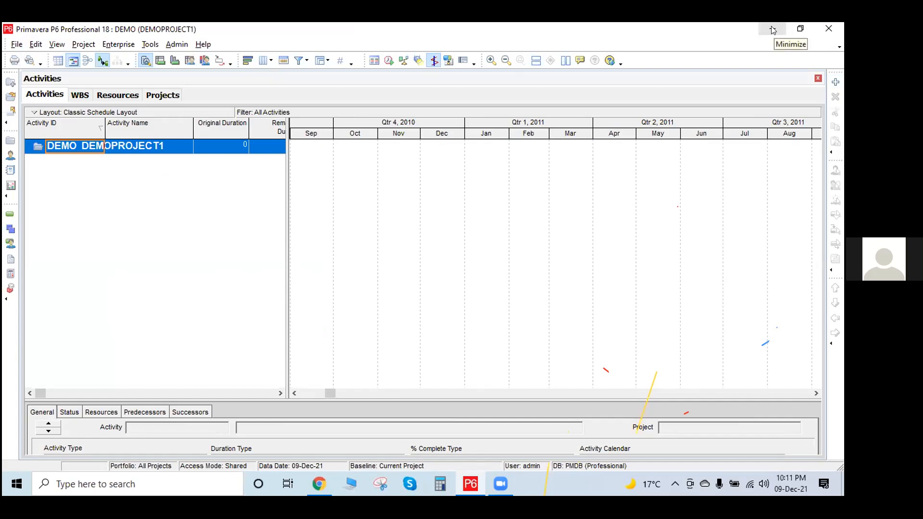
- Add two activities to DEMOPROJECT1 with the default IDs, names and settings
left_click(836, 84)
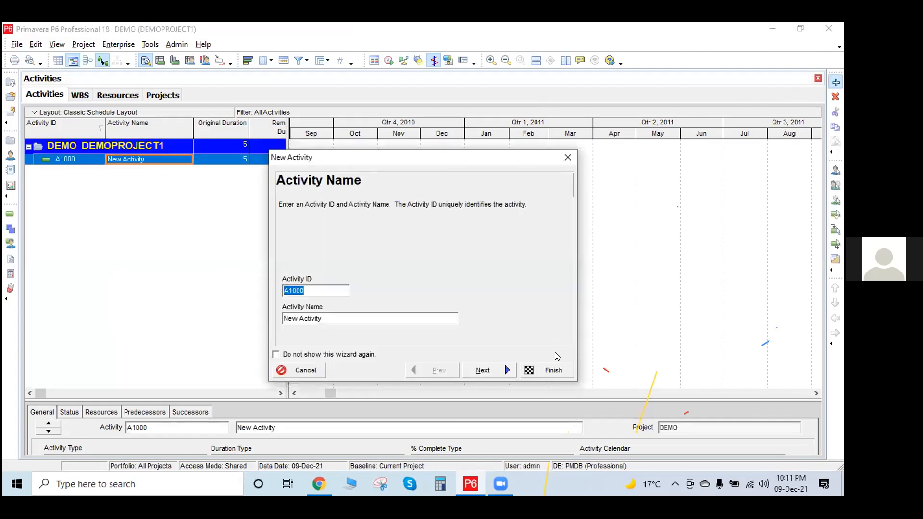
left_click(555, 368)
left_click(831, 85)
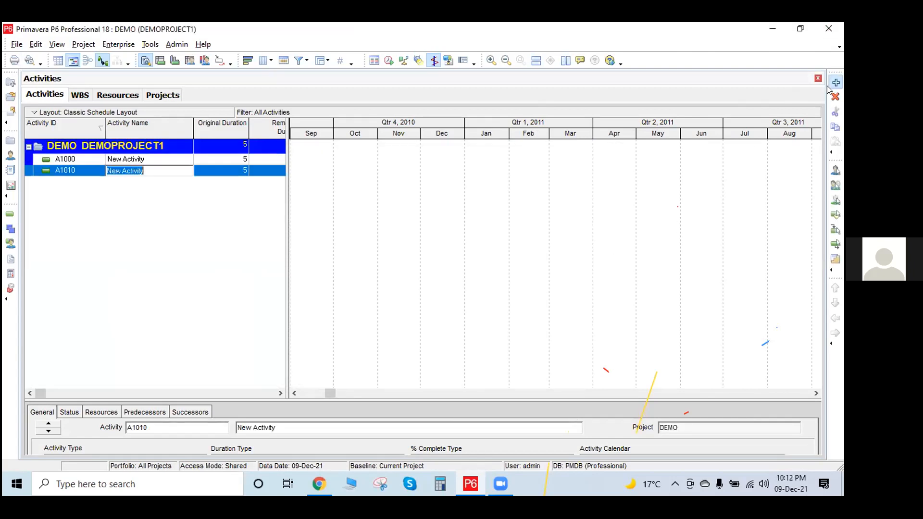
left_click(557, 371)
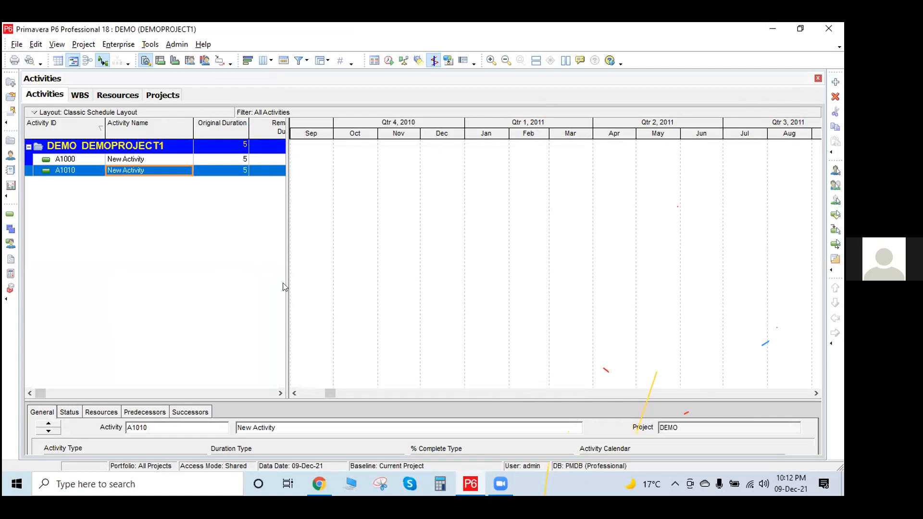
- Widen the activity table and rename activity A1000 as A and activity A1010 as B
left_click_drag(287, 137, 409, 151)
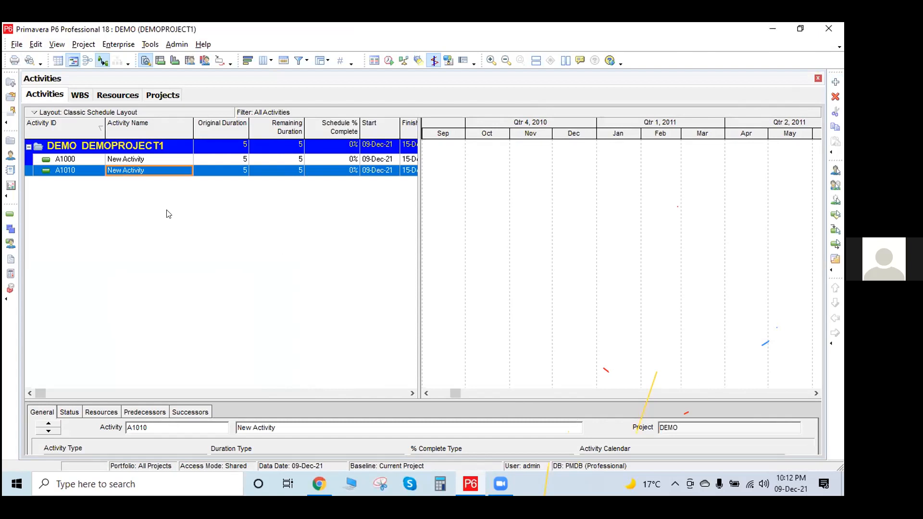
left_click(143, 159)
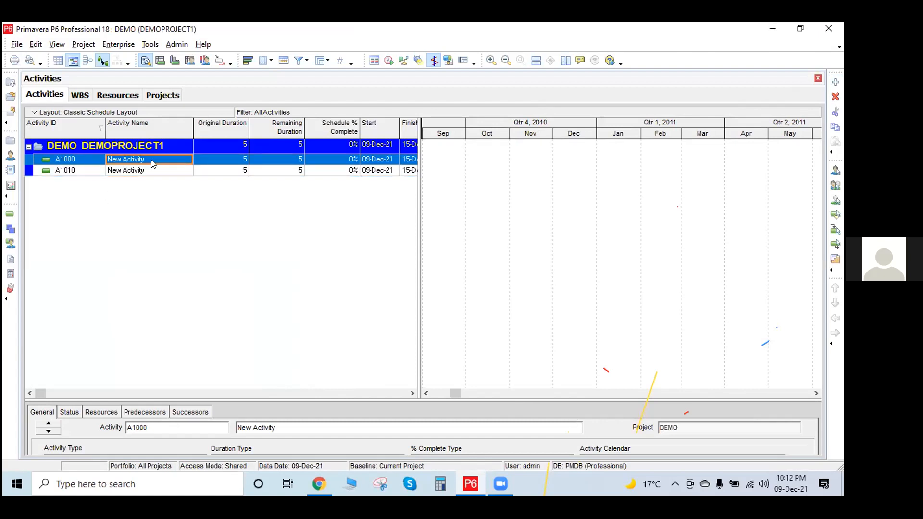
left_click(152, 162)
type("A")
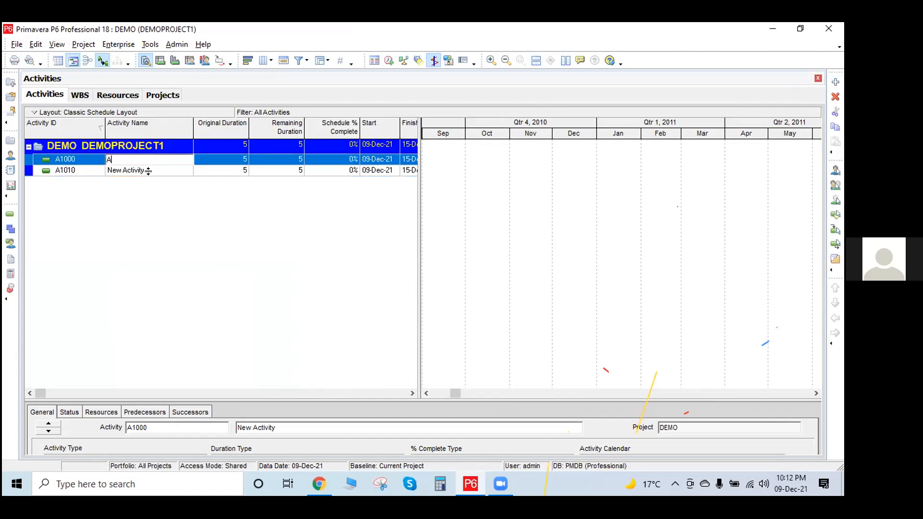
left_click(152, 169)
left_click(152, 169)
type("B")
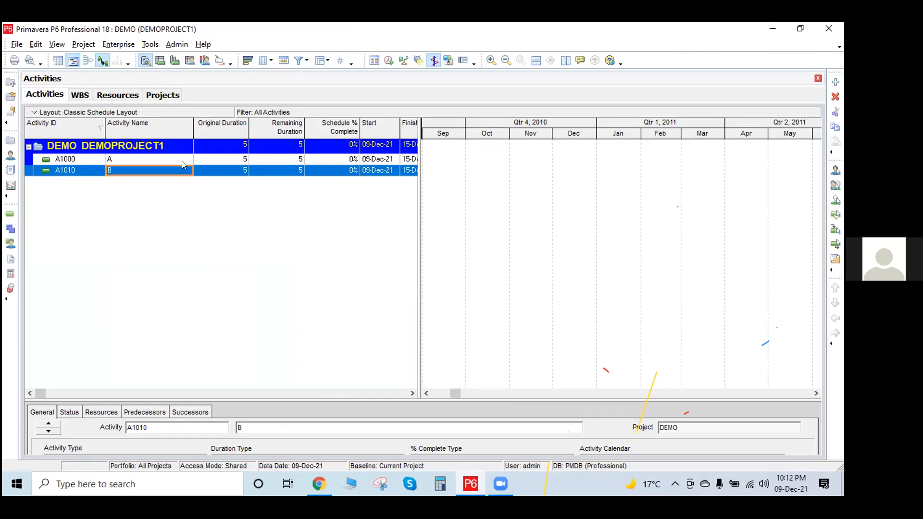
- Enlarge the activity details area and assign activity B (A1010) as successor of activity A (A1000)
left_click(182, 161)
left_click(181, 172, "shift")
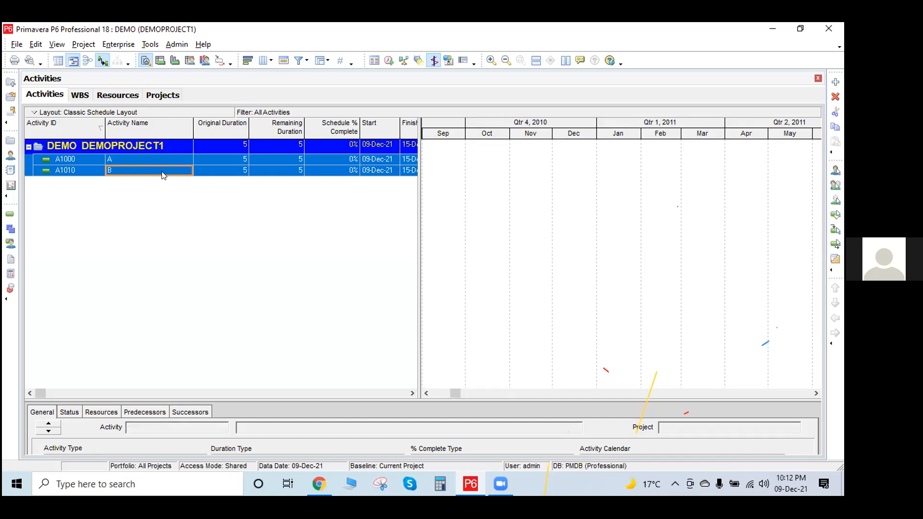
left_click(161, 157)
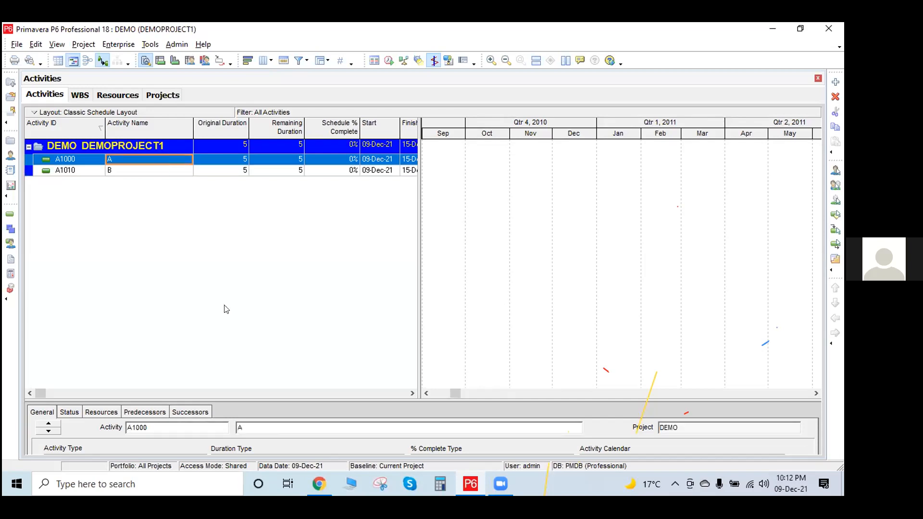
left_click_drag(291, 276, 290, 277)
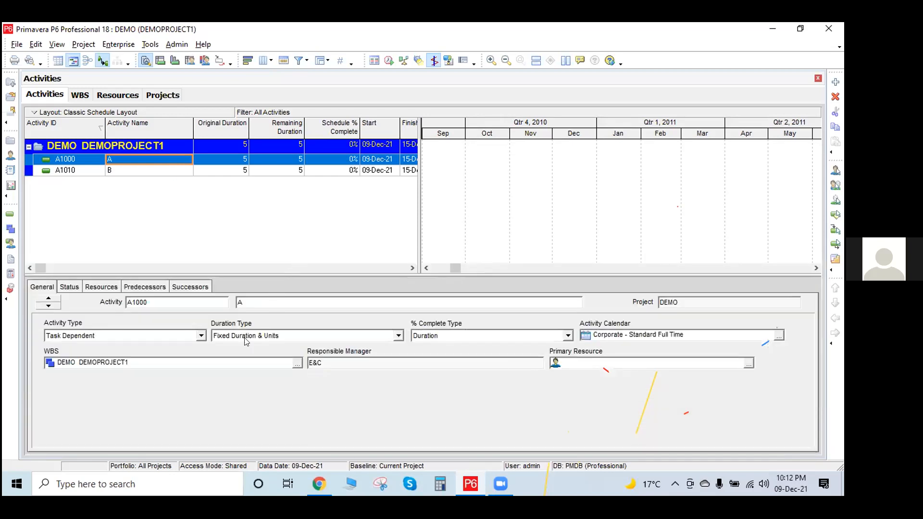
left_click(145, 286)
left_click(190, 284)
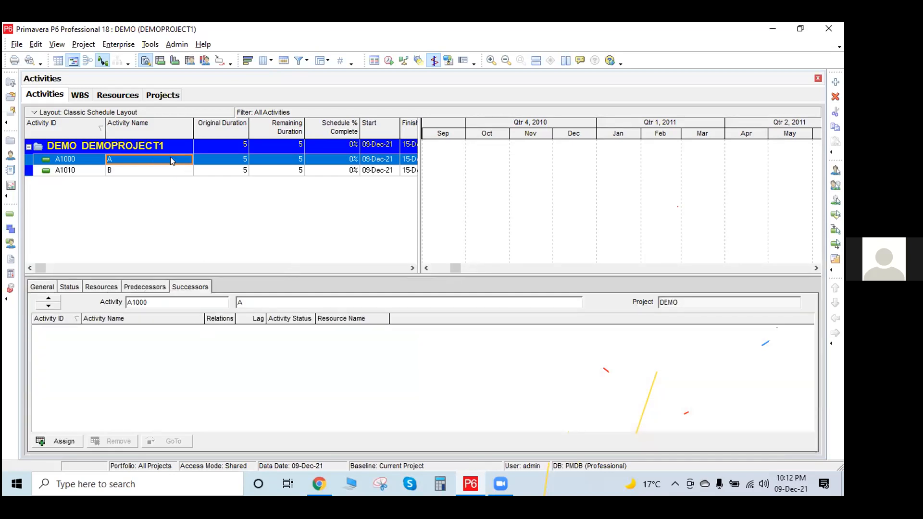
left_click(63, 443)
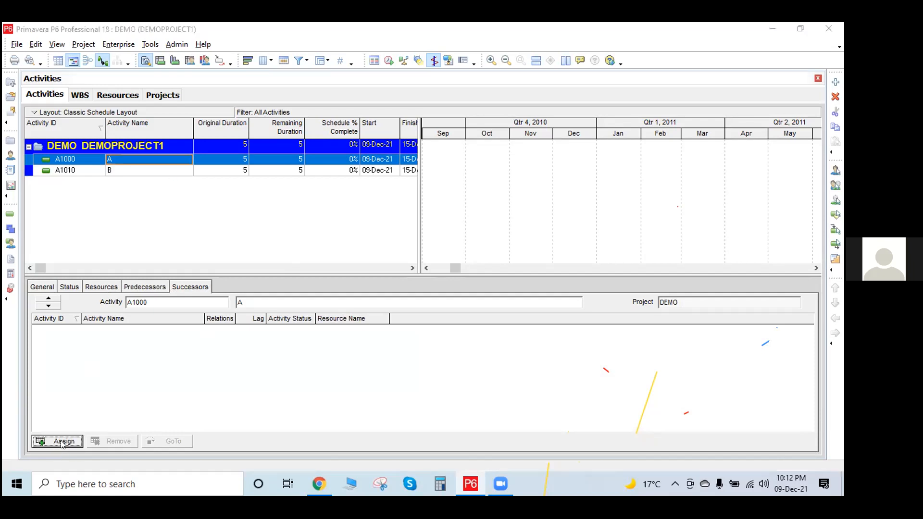
left_click(428, 281)
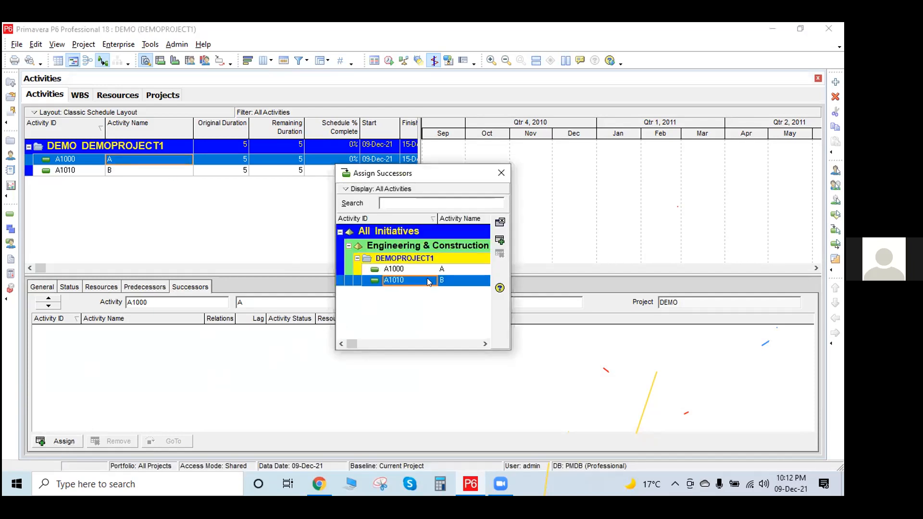
left_click(500, 240)
left_click(501, 173)
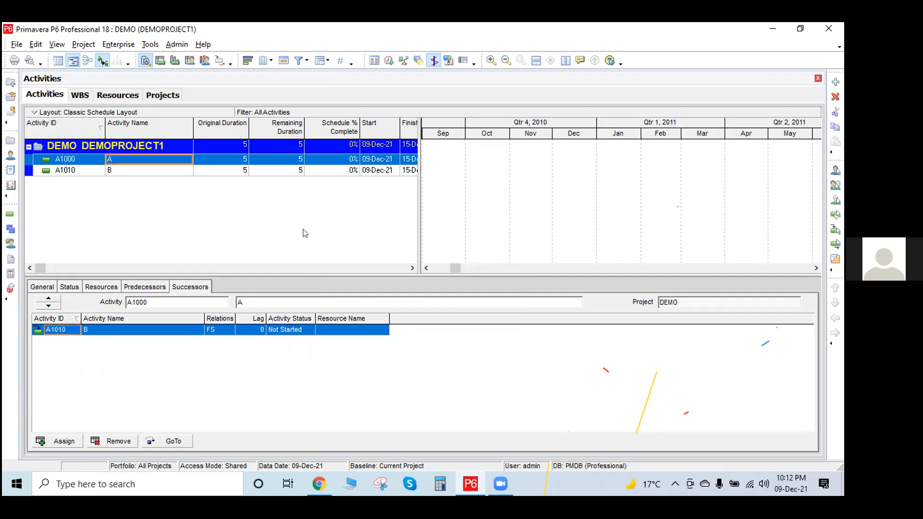
- Bring the bars of activities A and B into view around December 2021 and shrink the activity details area
left_click_drag(623, 130, 508, 131)
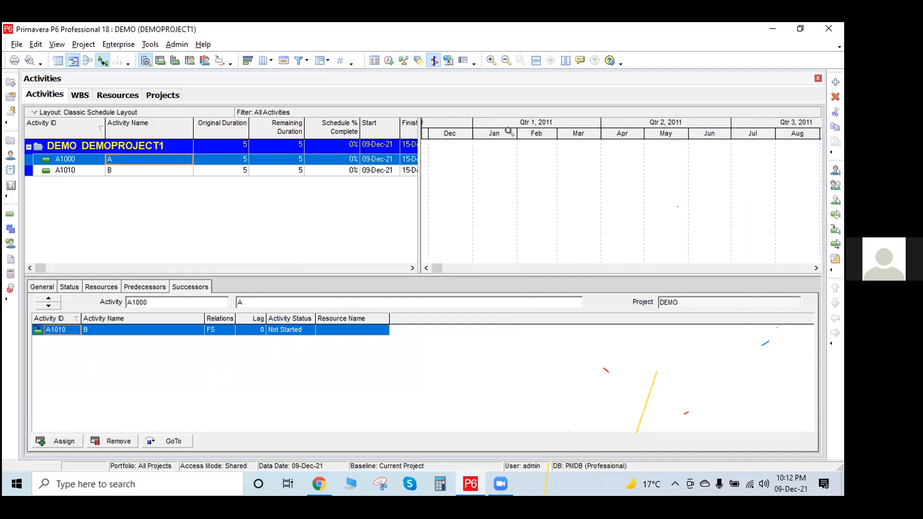
double_click(555, 158)
left_click_drag(627, 136, 668, 136)
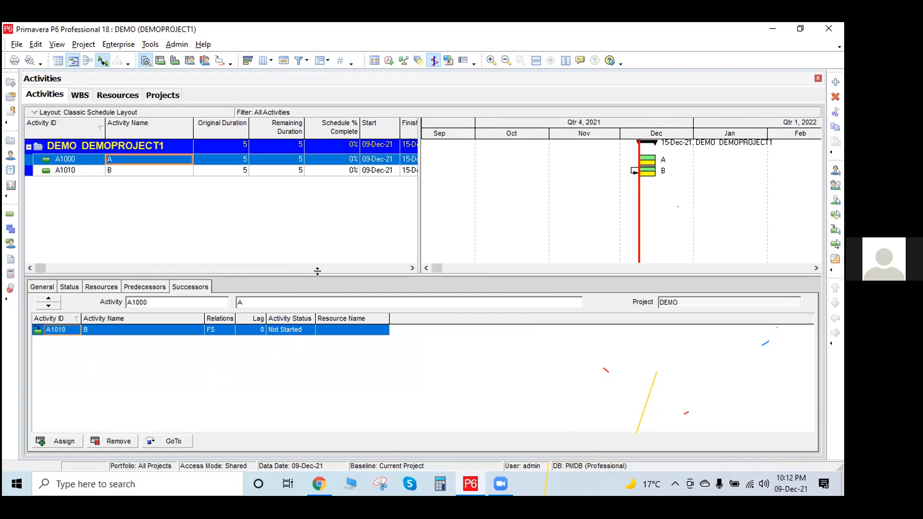
left_click_drag(309, 345, 300, 411)
- Start a Spreadsheet (XLSX) export with Activities and Activity Relationships as the data types
left_click(16, 44)
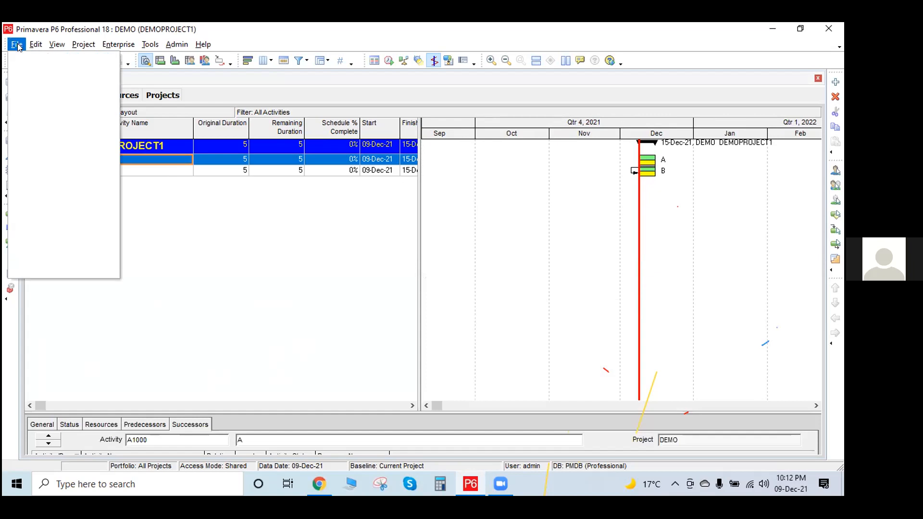
left_click(52, 171)
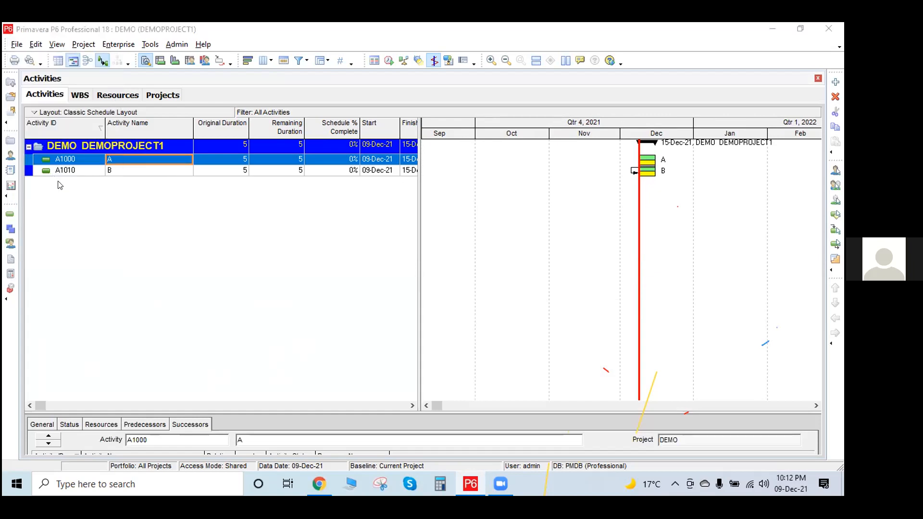
left_click(291, 277)
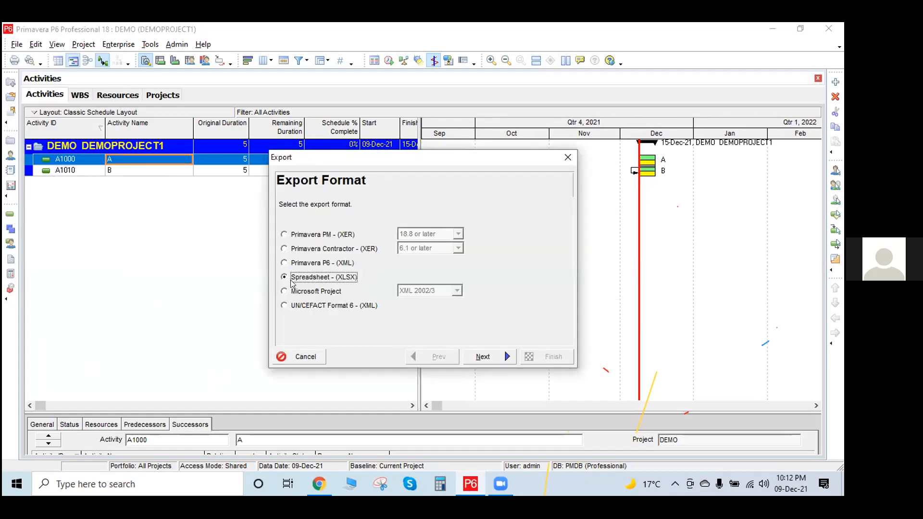
left_click(479, 357)
left_click(302, 234)
left_click(302, 250)
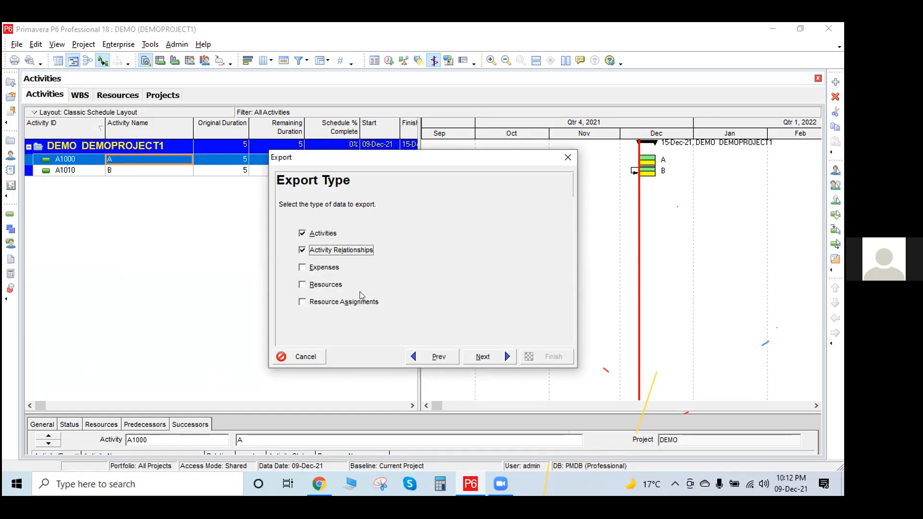
left_click(488, 360)
- Export the DEMO project with the resource template to DEMO.xlsx on the desktop and close the export result
left_click(298, 253)
left_click(481, 356)
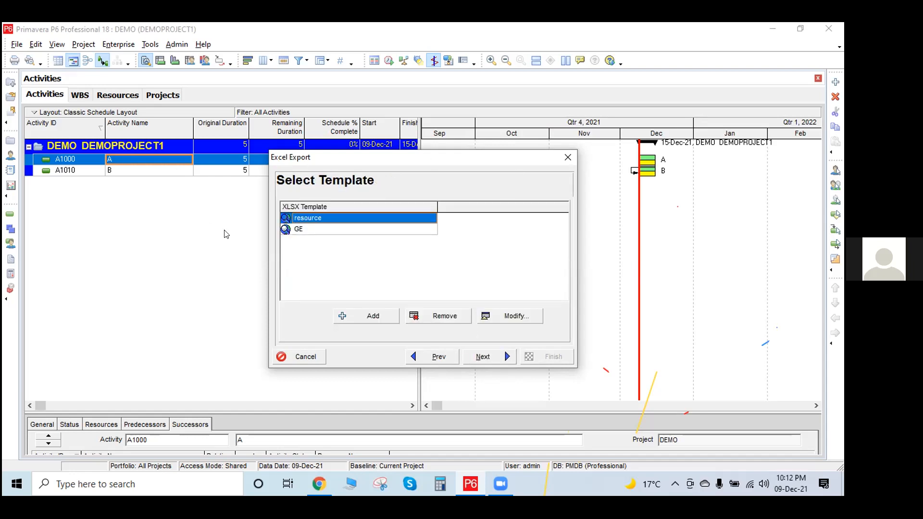
left_click(487, 356)
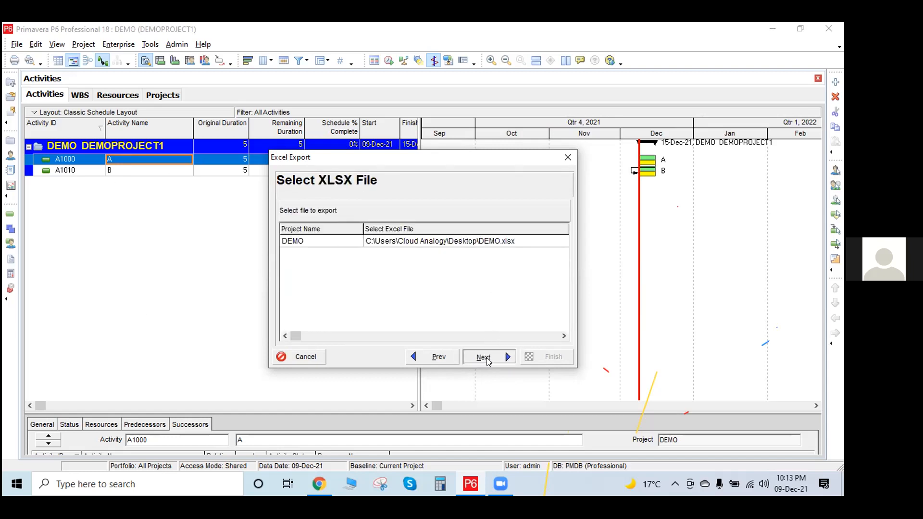
left_click(488, 360)
left_click(527, 357)
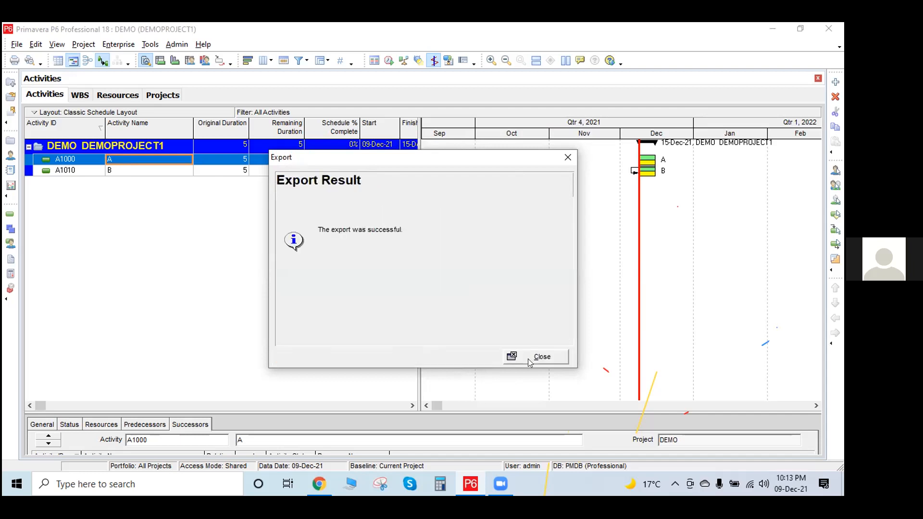
left_click(530, 362)
- Open the exported DEMO workbook from the desktop in Excel, view its TASK sheet, and minimize it
left_click(772, 28)
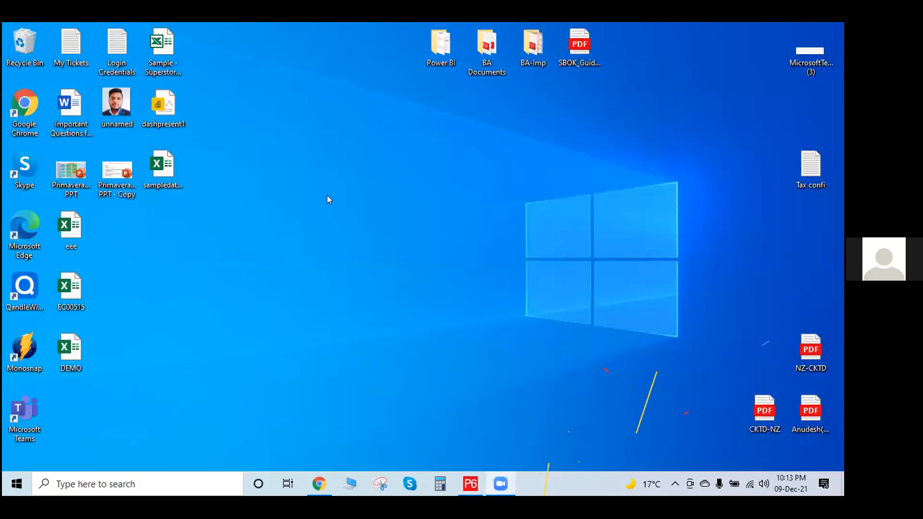
double_click(79, 345)
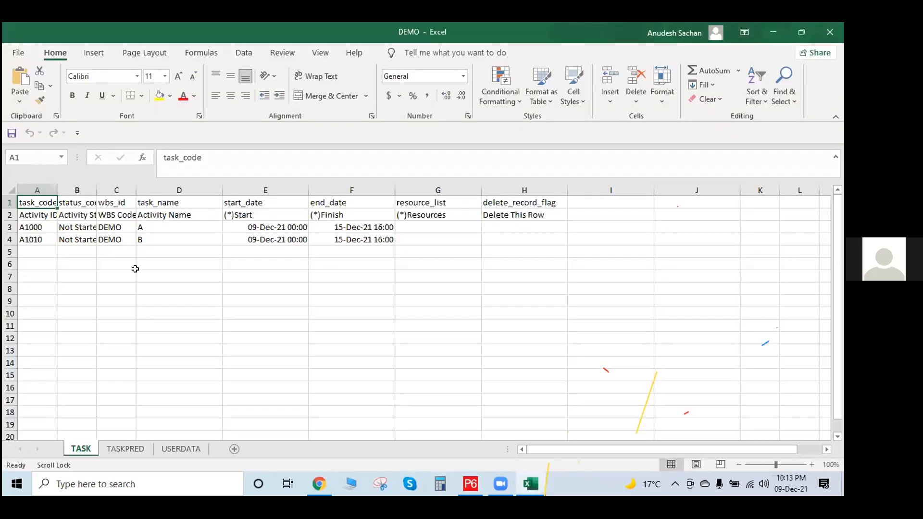
left_click(530, 483)
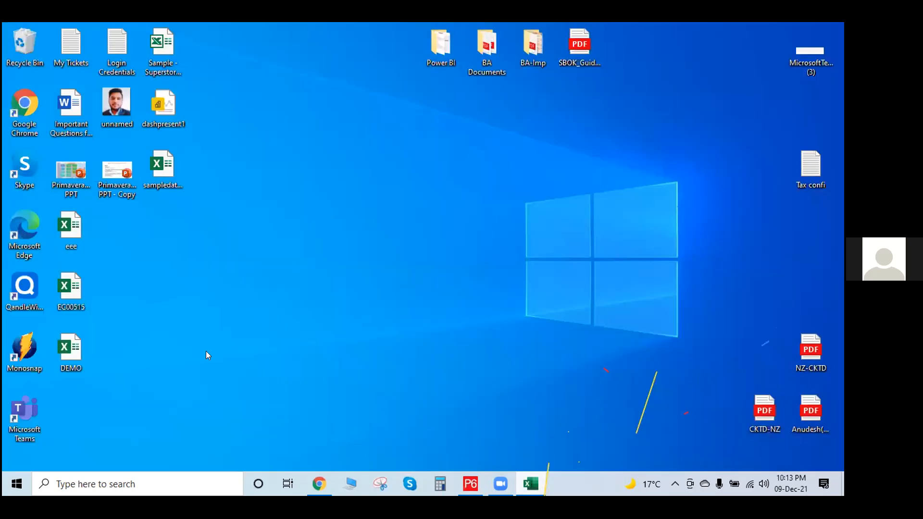
- Open the EC00515 workbook from the desktop and widen the wbs_id and task_name columns on the TASK sheet
double_click(77, 293)
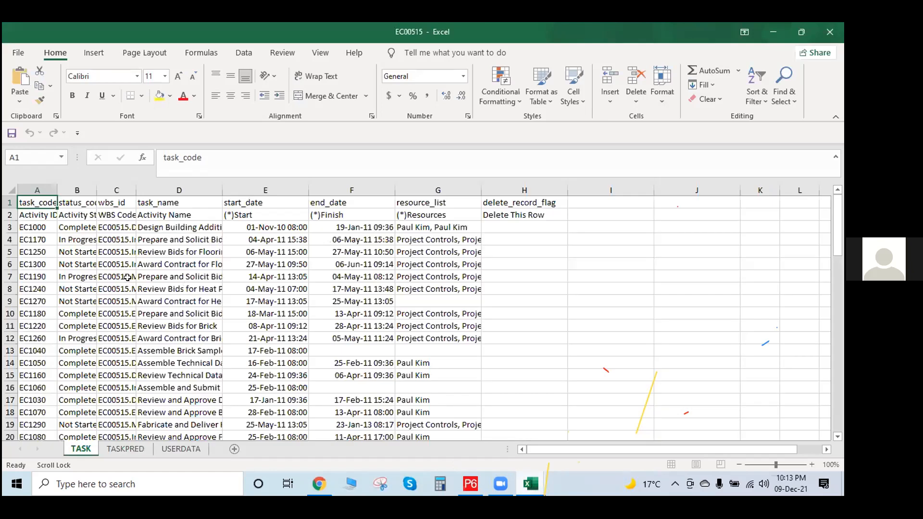
left_click(100, 227)
left_click(128, 199)
left_click_drag(136, 191, 180, 192)
left_click_drag(265, 191, 329, 192)
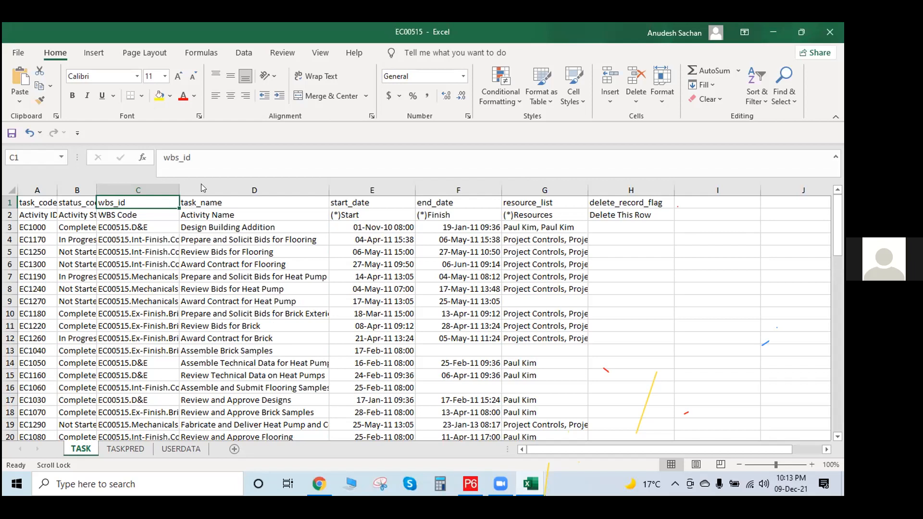
- Copy the activity names in cells D3:D73 of the TASK sheet in the EC00515 workbook
left_click(471, 484)
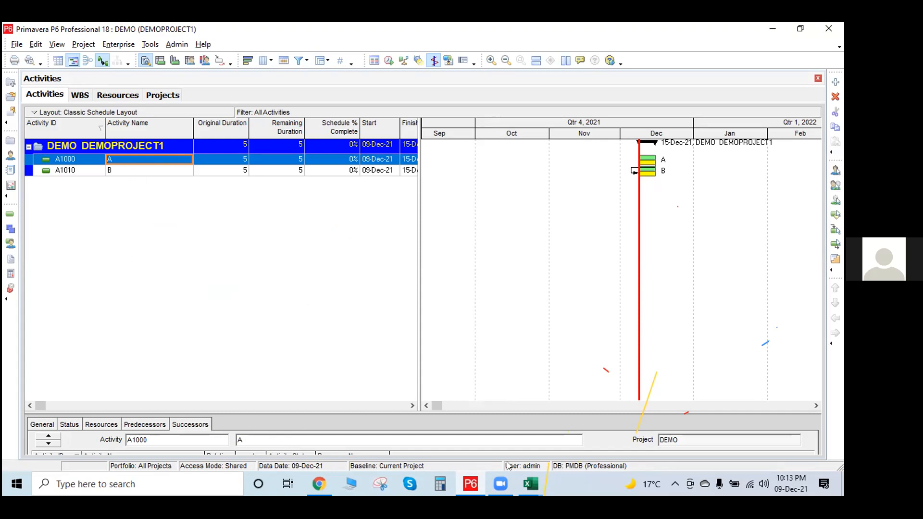
left_click(530, 485)
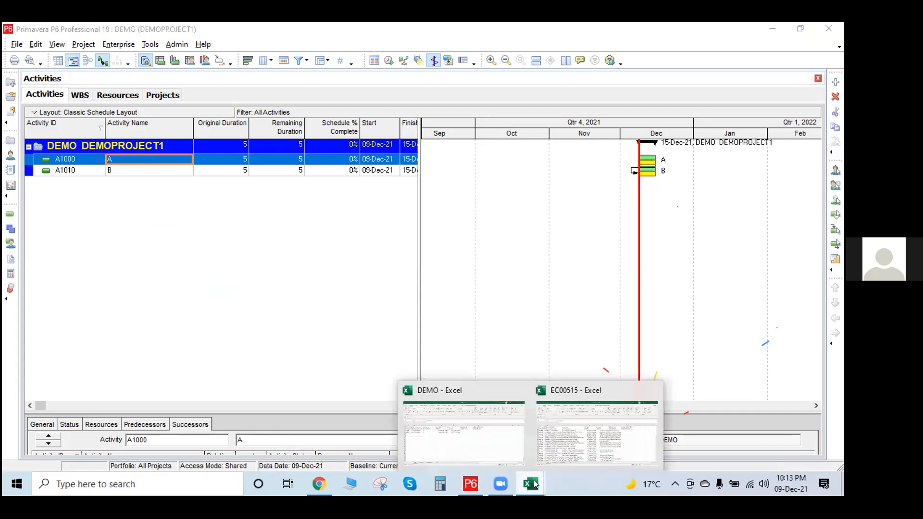
left_click(567, 435)
left_click(231, 289)
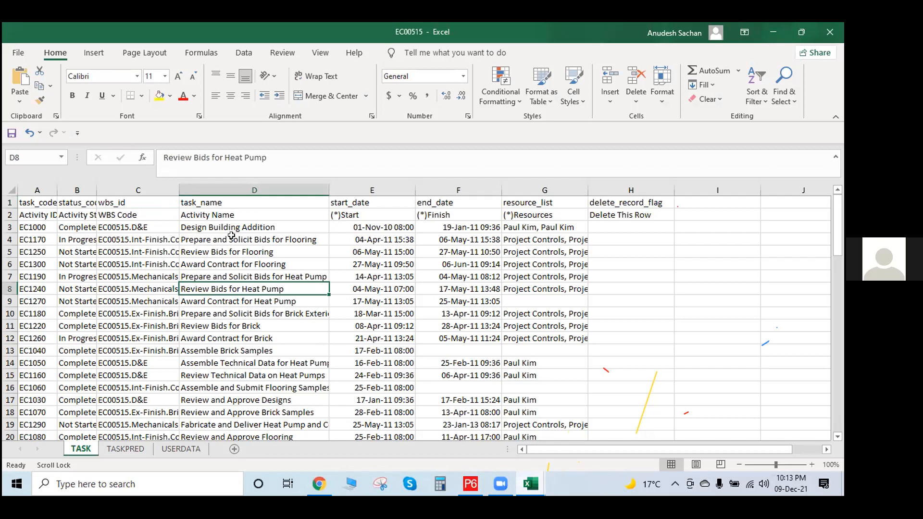
left_click_drag(243, 227, 249, 412)
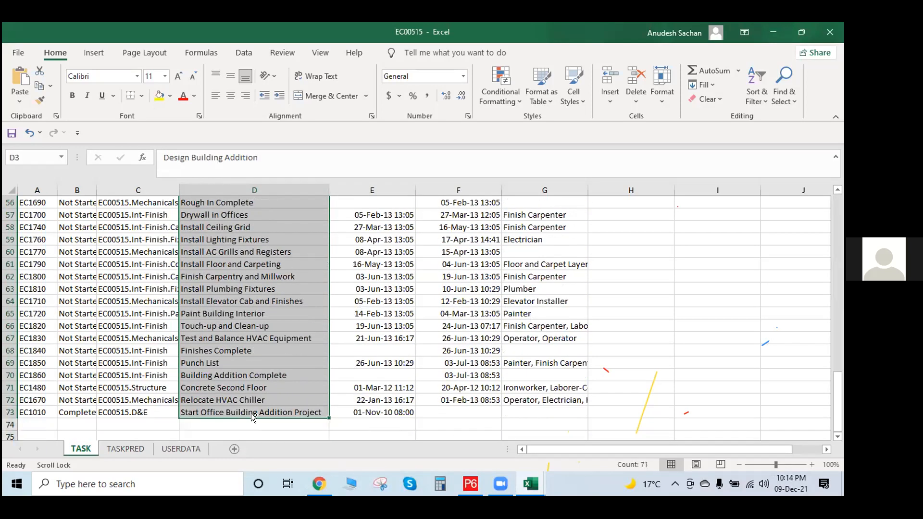
key("ctrl+c")
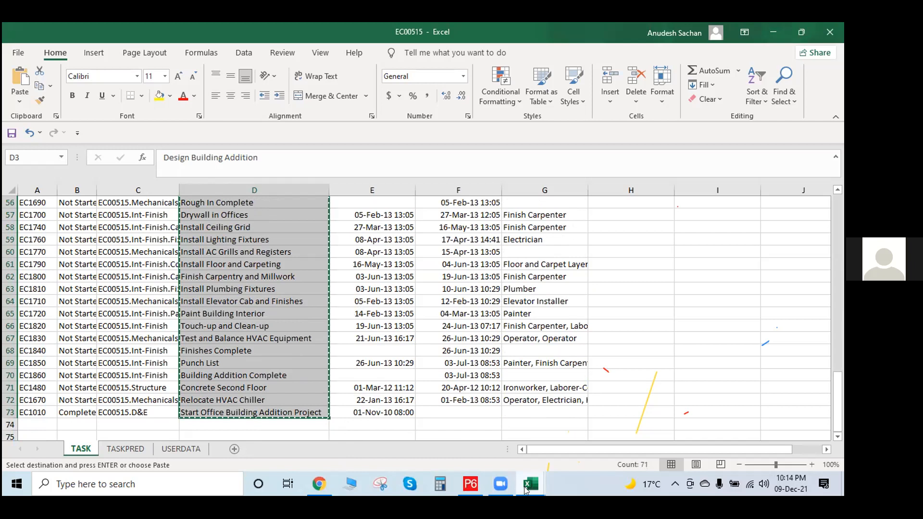
- Switch to the DEMO workbook and paste the copied activity names into the task_name column starting at cell D3
mouse_move(528, 486)
left_click(474, 451)
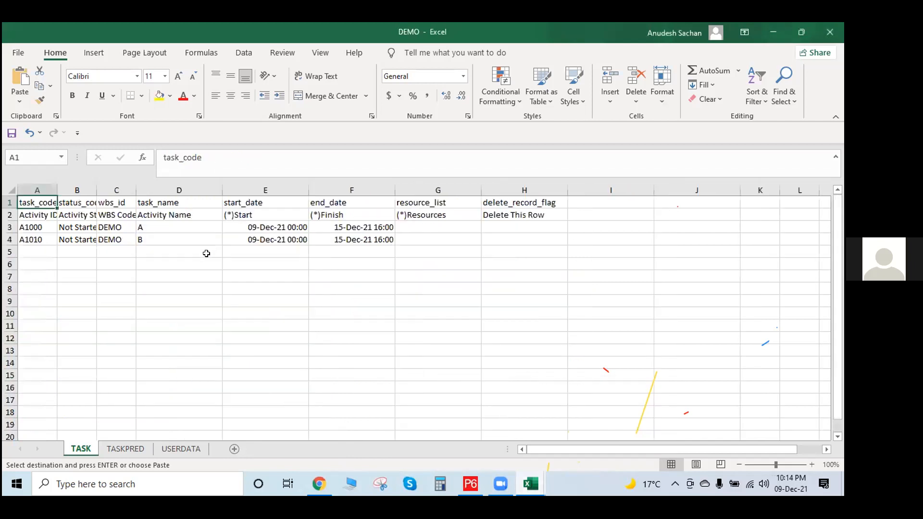
left_click(155, 226)
key("ctrl+v")
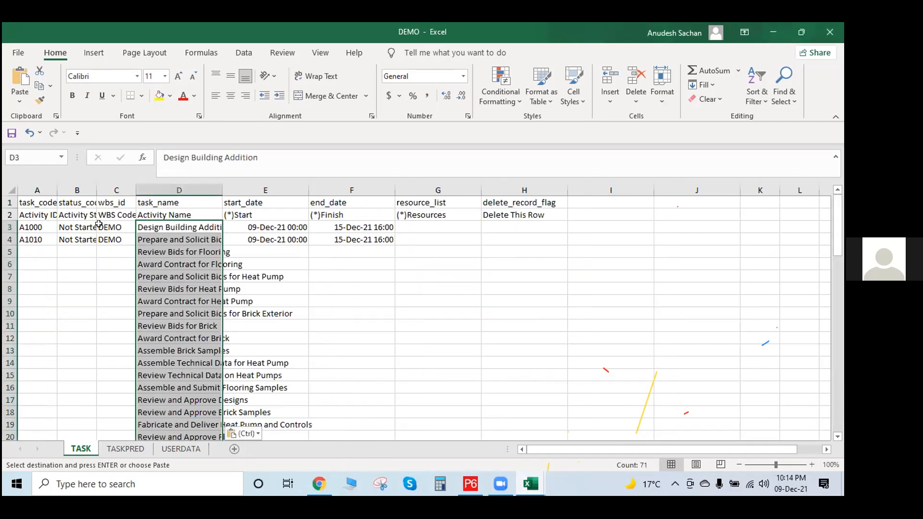
- Fill the status Not Started and the WBS code DEMO through cells B3:C73 of the TASK sheet
left_click(88, 227)
left_click_drag(88, 227, 131, 418)
scroll(87, 262, "up", 18)
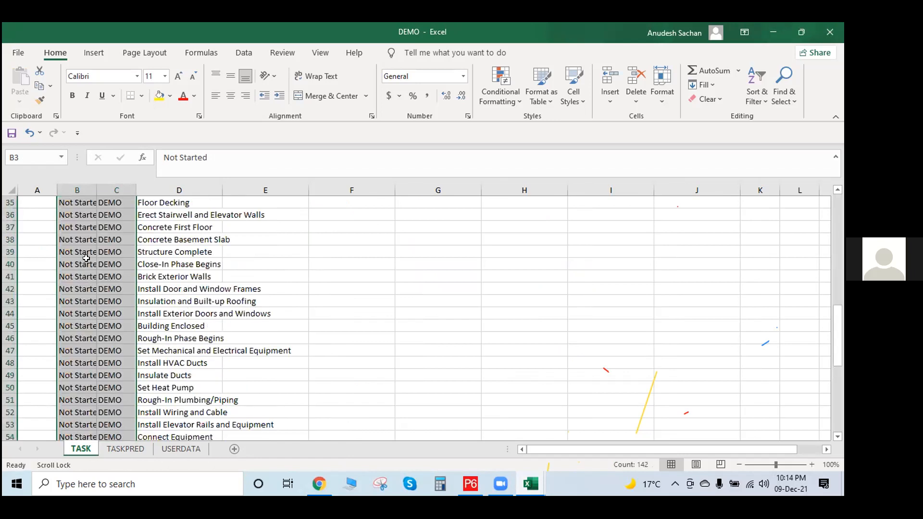
- Extend the activity IDs from A1000 in increments of 10 through cells A3:A73
left_click_drag(27, 225, 35, 476)
left_click_drag(38, 418, 38, 418)
scroll(264, 301, "up", 15)
scroll(265, 302, "up", 4)
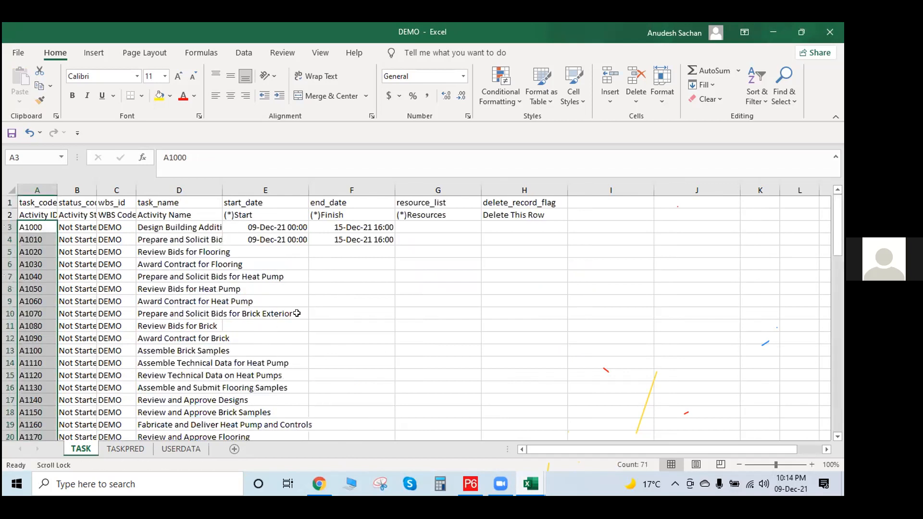
left_click(312, 288)
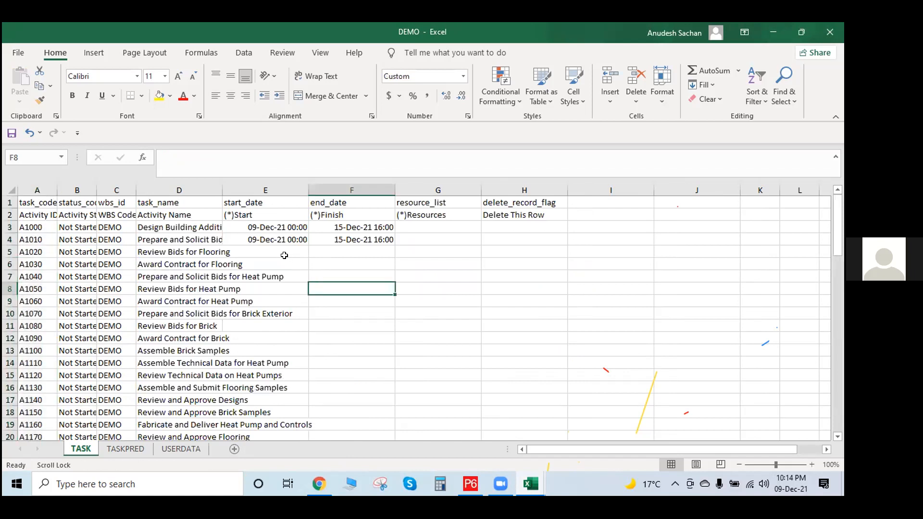
- Highlight the (*)Start, (*)Finish and (*)Resources header cells E2:G2 with yellow fill
left_click(254, 219)
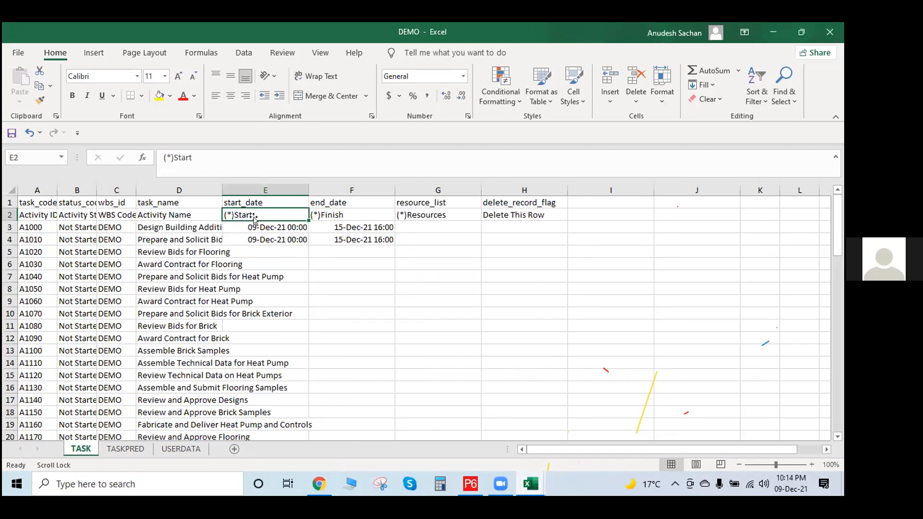
left_click_drag(251, 209, 412, 209)
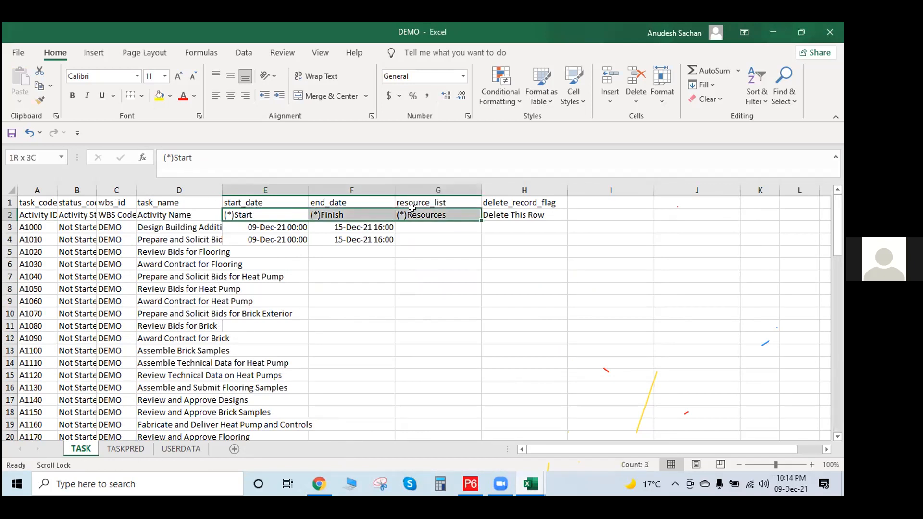
left_click(159, 95)
left_click(391, 328)
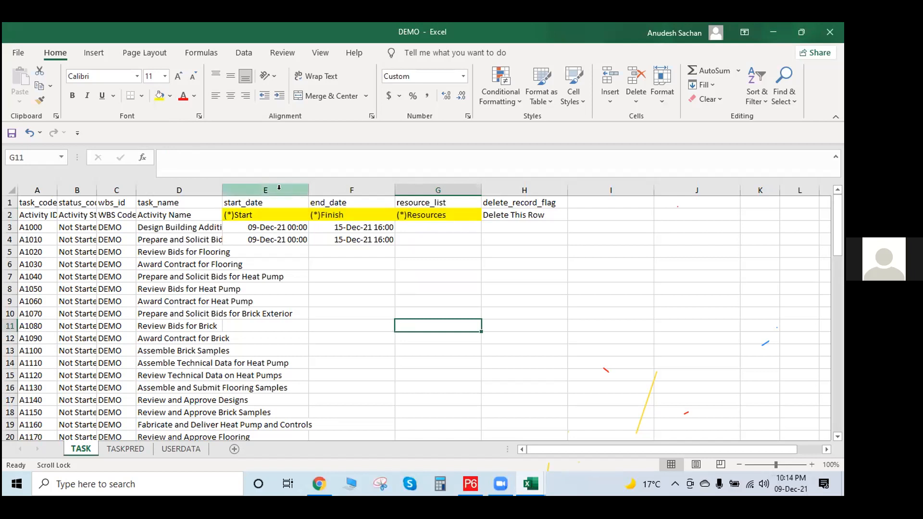
left_click_drag(279, 215, 432, 230)
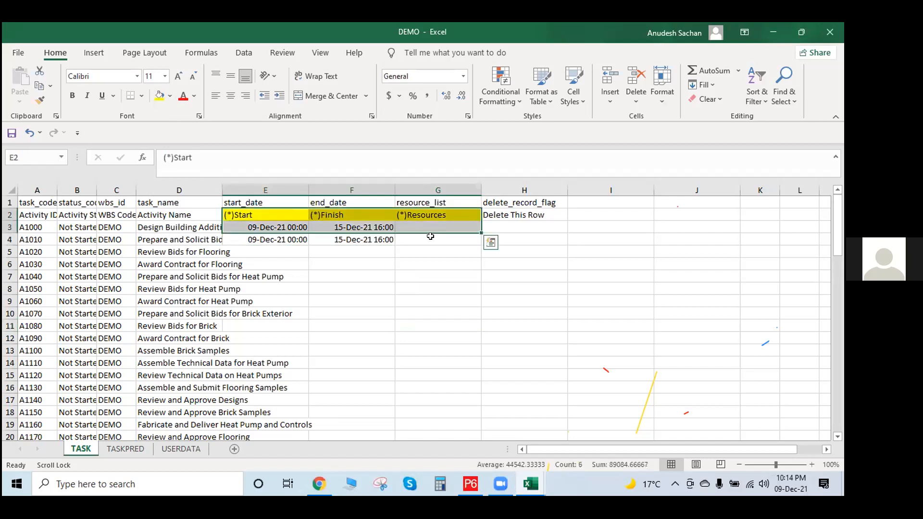
left_click(373, 274)
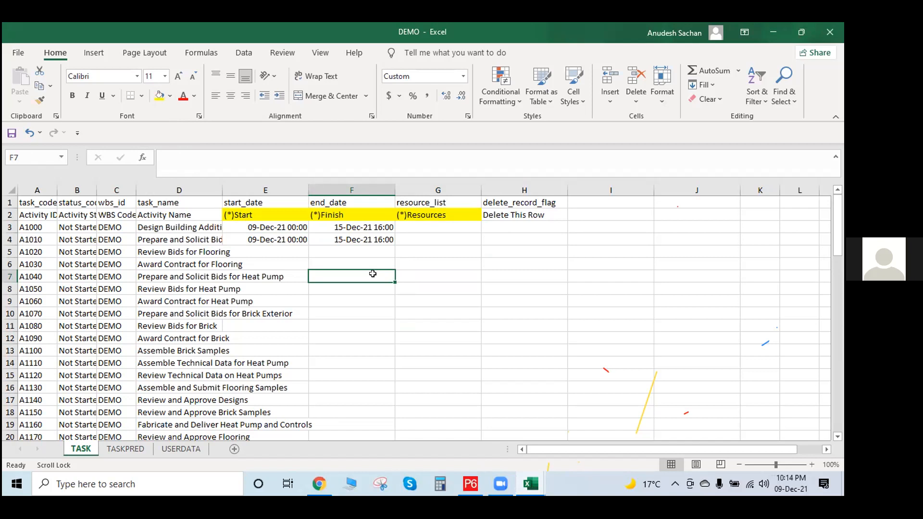
- Widen the task_name column so the full activity names fit, and check the filled rows
scroll(360, 285, "down", 20)
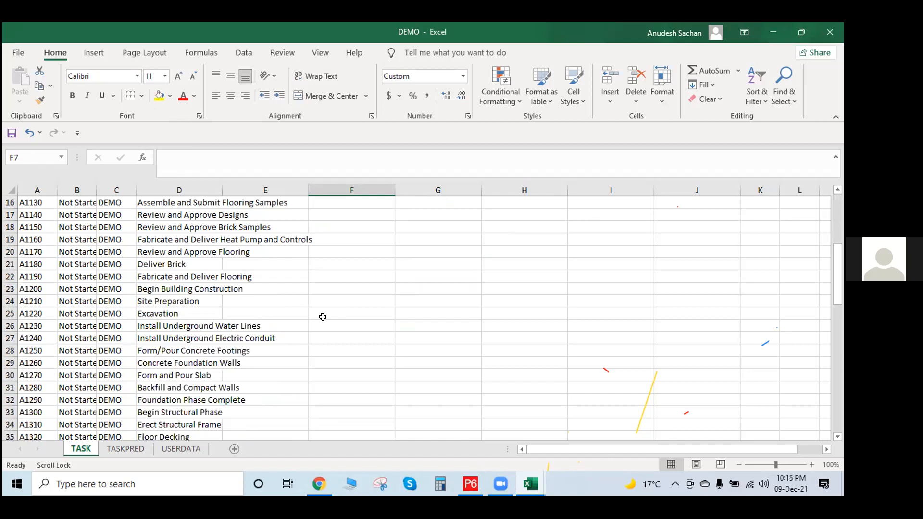
scroll(313, 328, "up", 20)
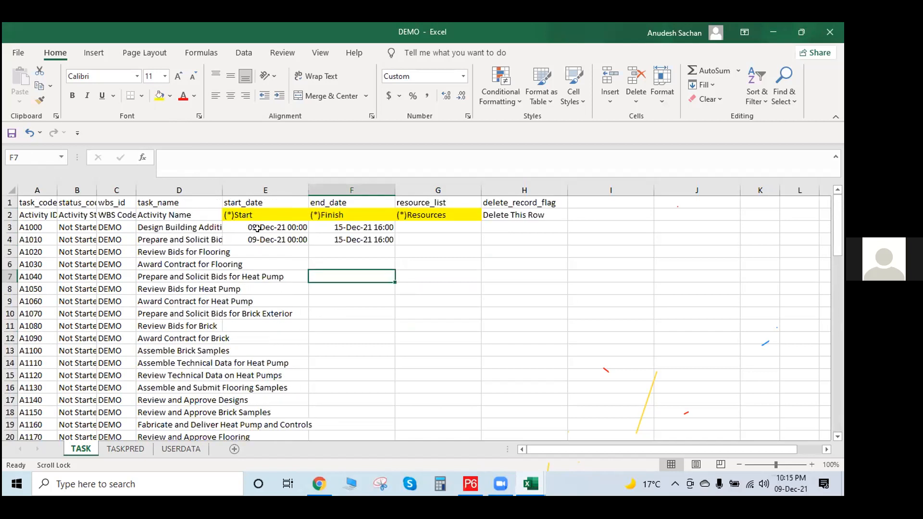
left_click(510, 198)
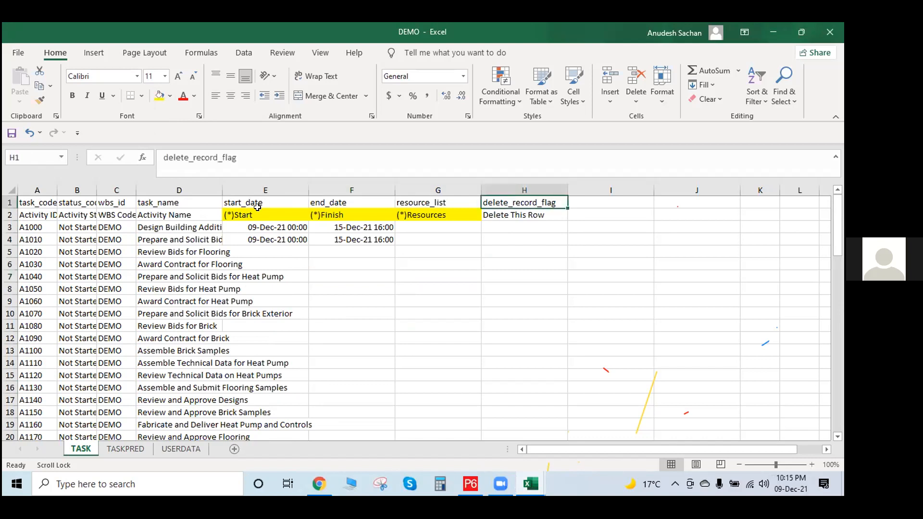
left_click_drag(222, 191, 377, 169)
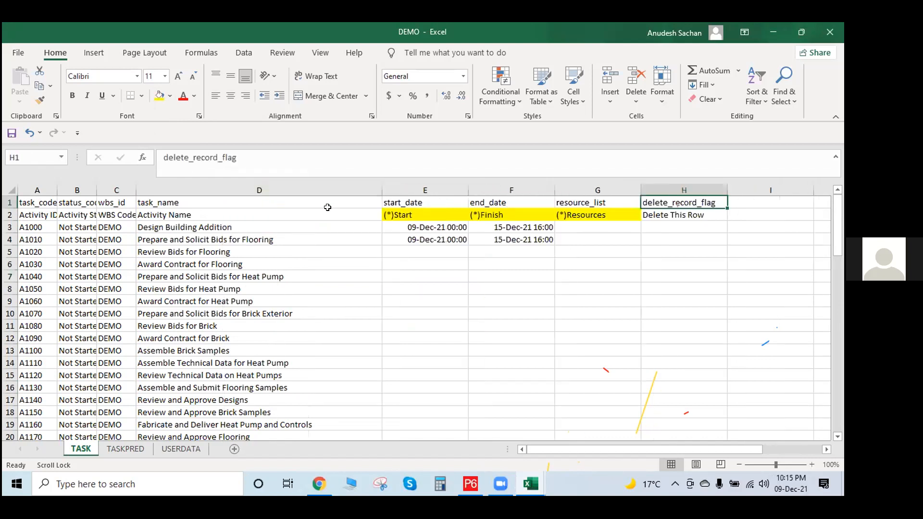
scroll(154, 262, "down", 14)
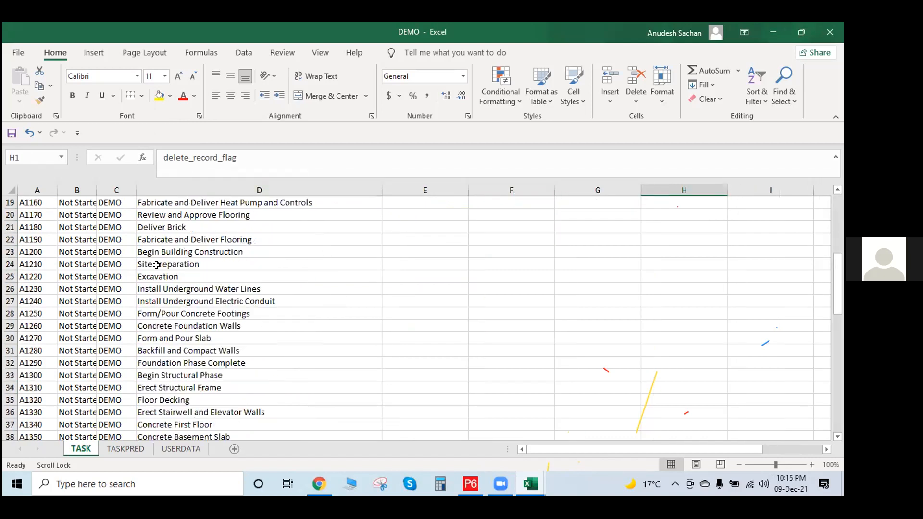
- Examine the predecessor and successor data on the TASKPRED sheet and return to the start of the TASK sheet
left_click(126, 449)
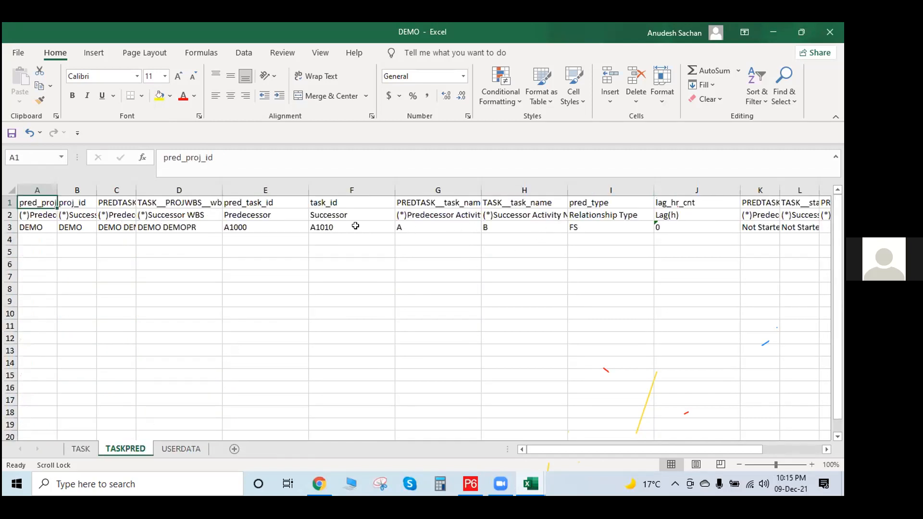
left_click(80, 448)
left_click(138, 450)
left_click(81, 449)
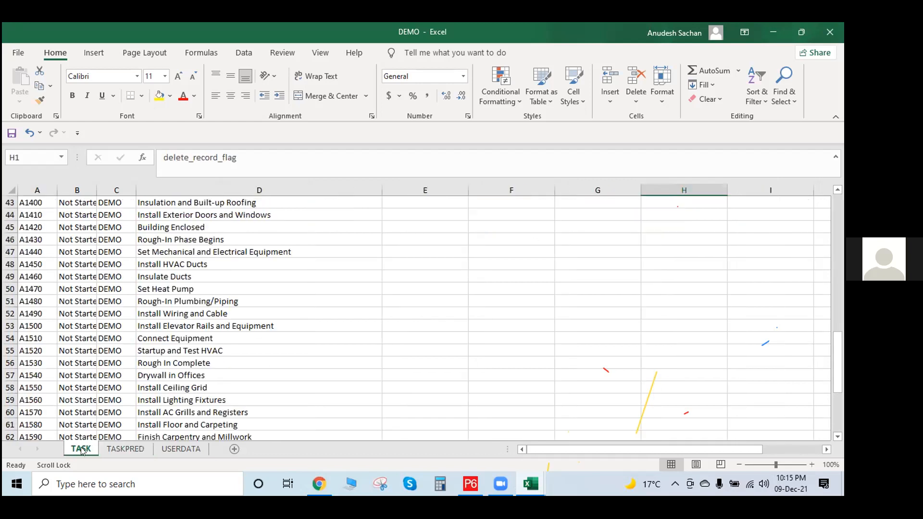
scroll(305, 311, "up", 7)
scroll(305, 312, "up", 7)
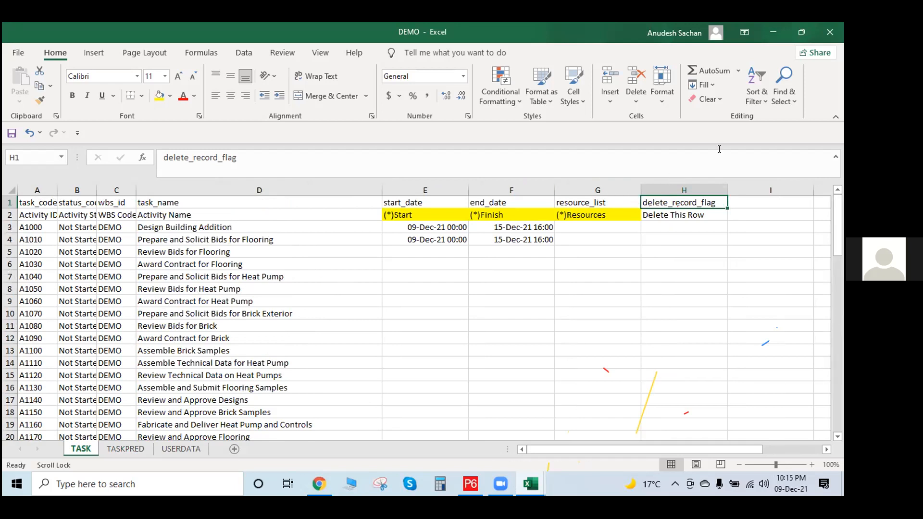
- Close the DEMO workbook with its changes saved, and close the EC00515 workbook
left_click(829, 32)
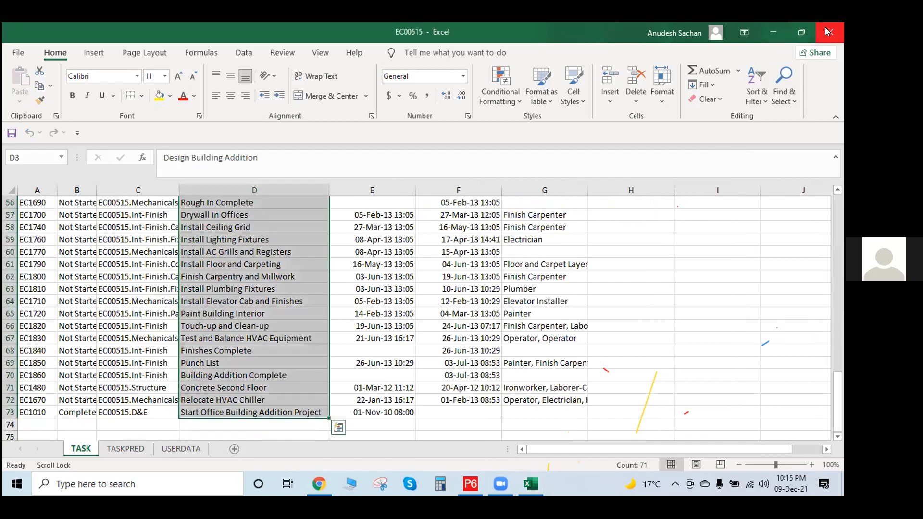
left_click(829, 32)
left_click(421, 266)
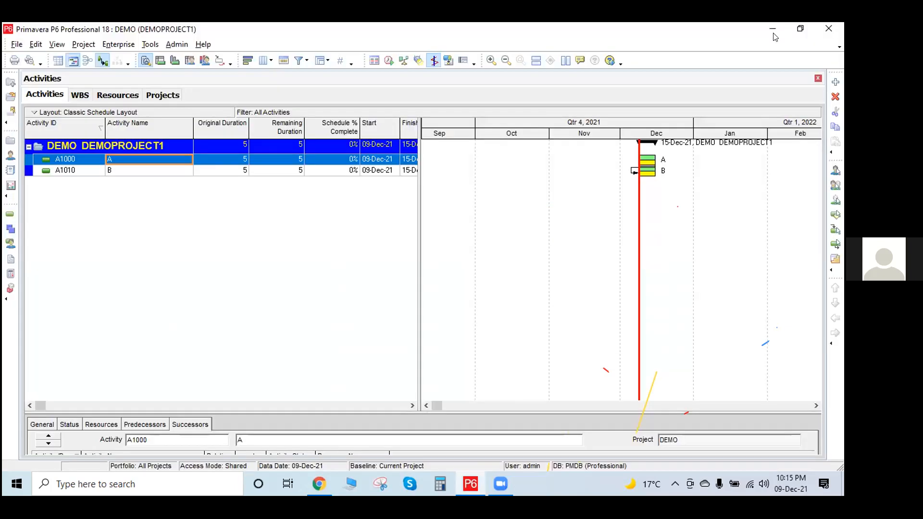
- Start a Spreadsheet - (XLSX) import in Primavera P6 and select DEMO.xlsx from the desktop as the file to import
left_click(17, 45)
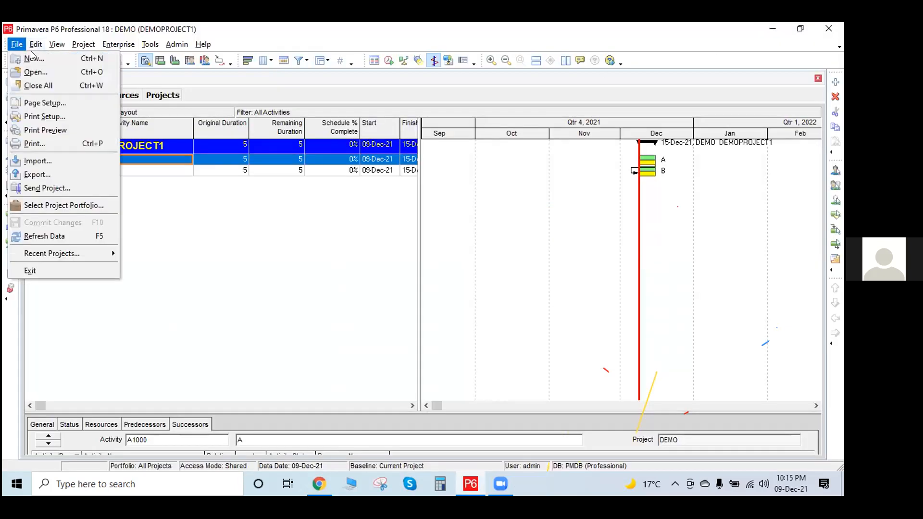
left_click(36, 162)
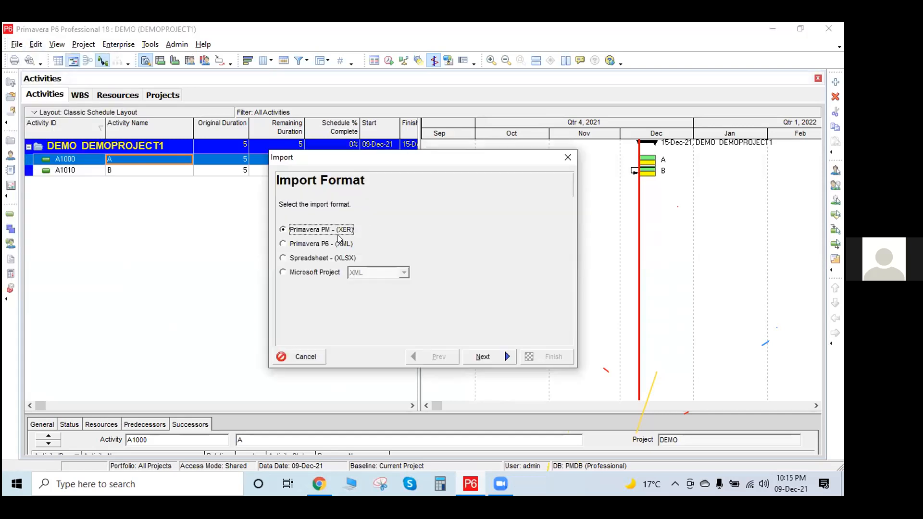
left_click(287, 258)
left_click(482, 356)
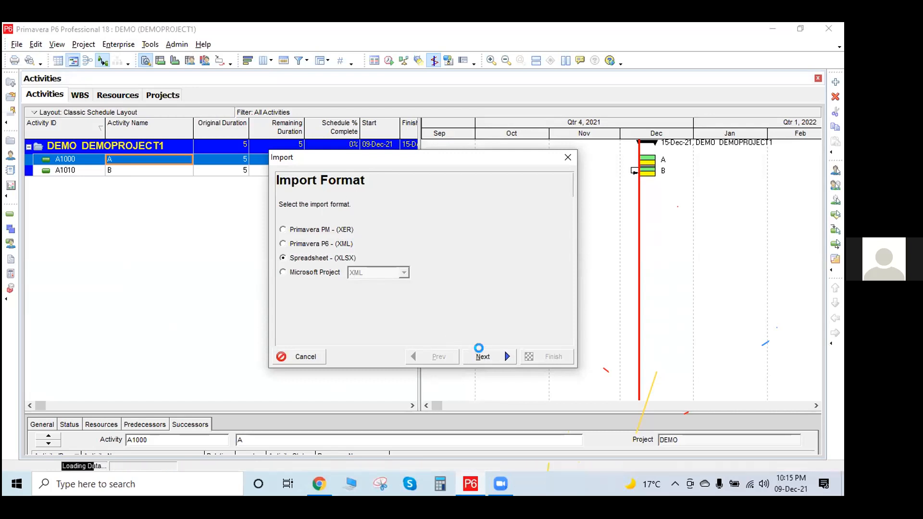
left_click(490, 288)
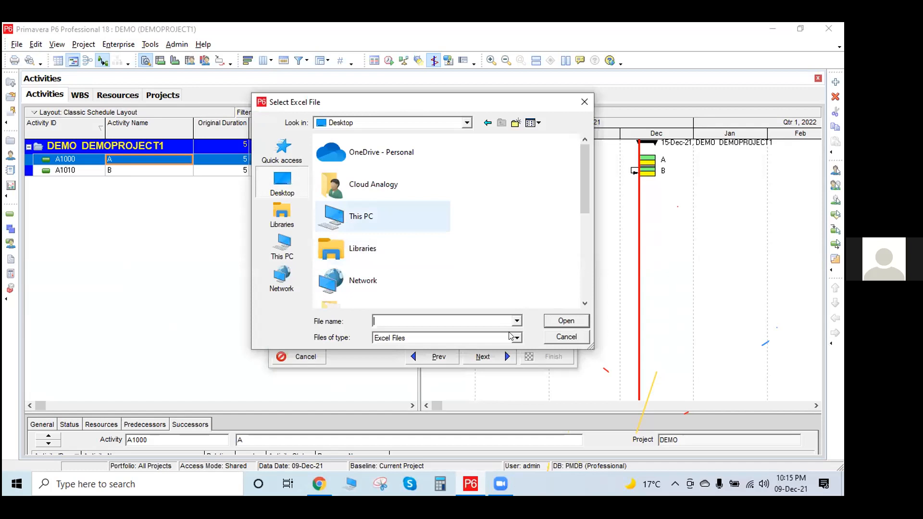
scroll(382, 221, "down", 5)
left_click(382, 197)
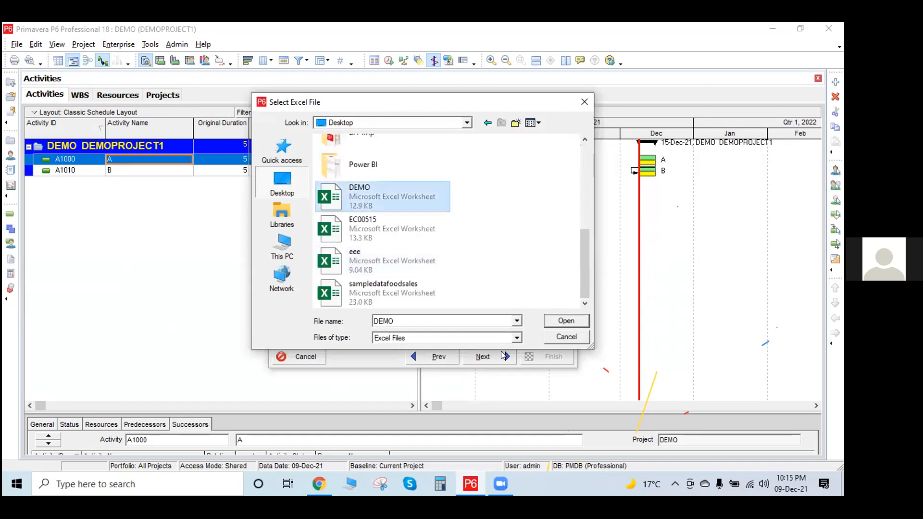
key("Return")
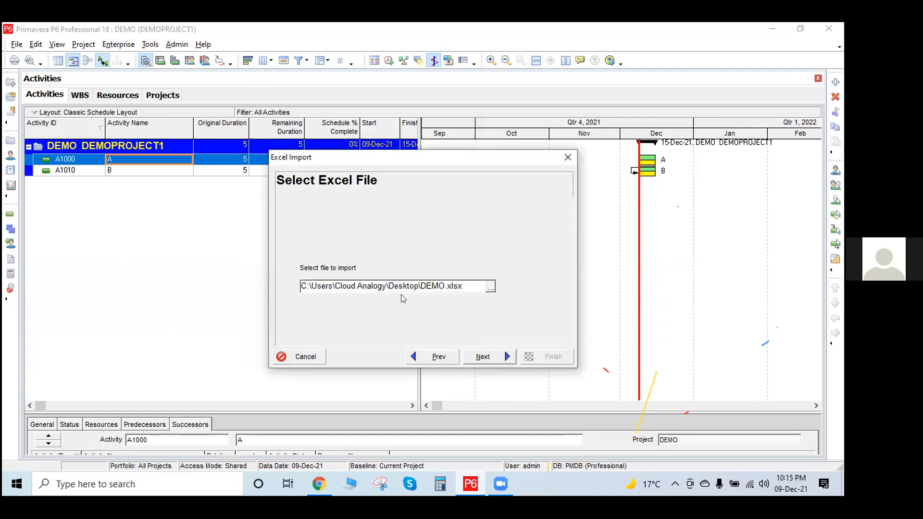
key("Return")
- Choose Activities and Activity Relationships as the data types to import
left_click(310, 236)
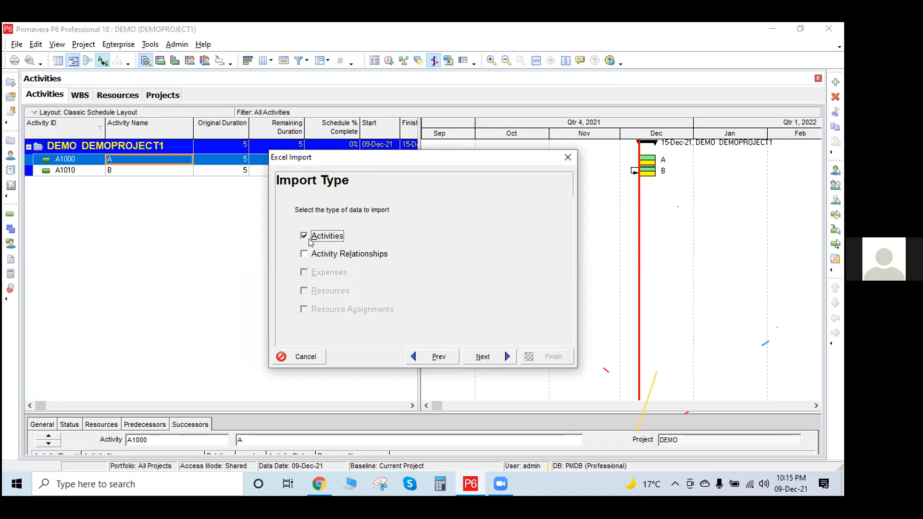
left_click(310, 256)
left_click(484, 357)
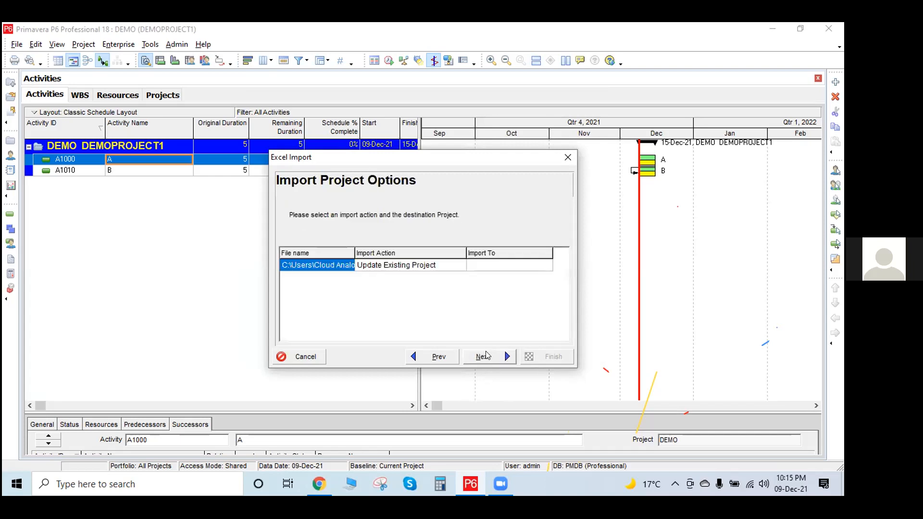
- Set DEMO as the existing project to update, run the import and close the import result
left_click(532, 265)
left_click(543, 265)
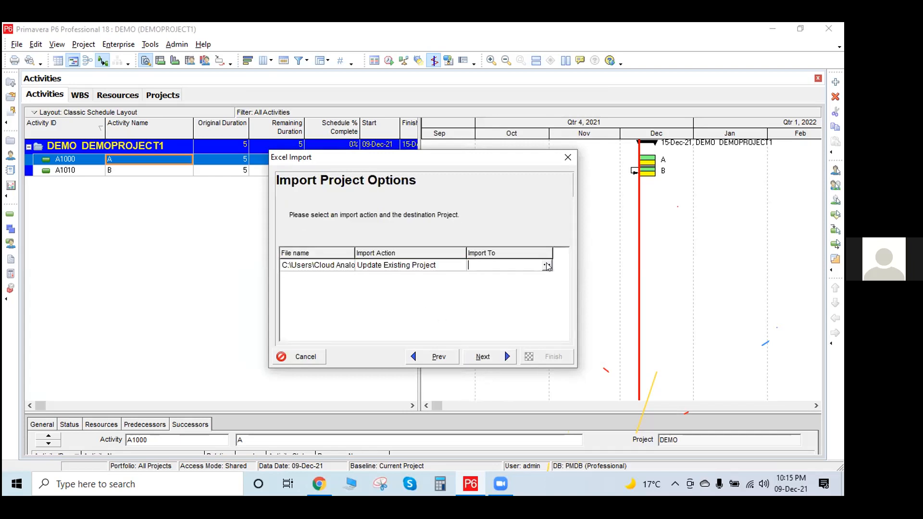
left_click(547, 265)
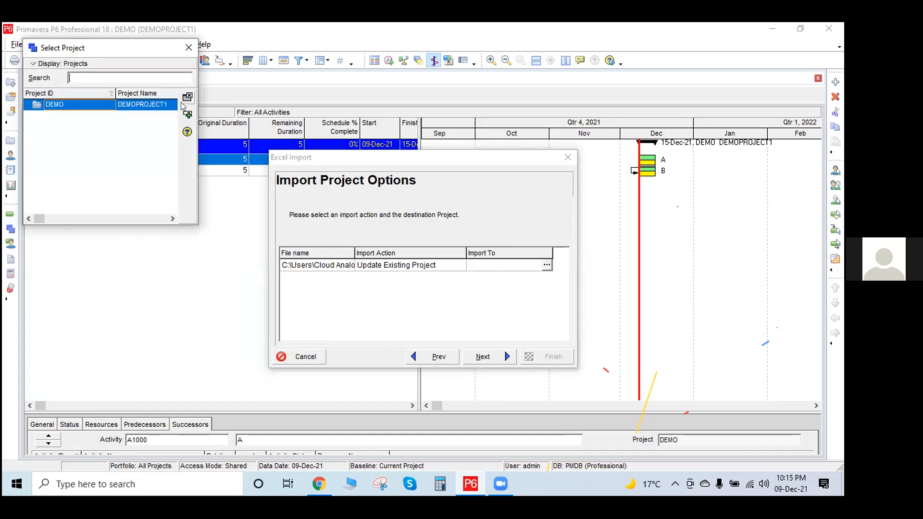
left_click(187, 116)
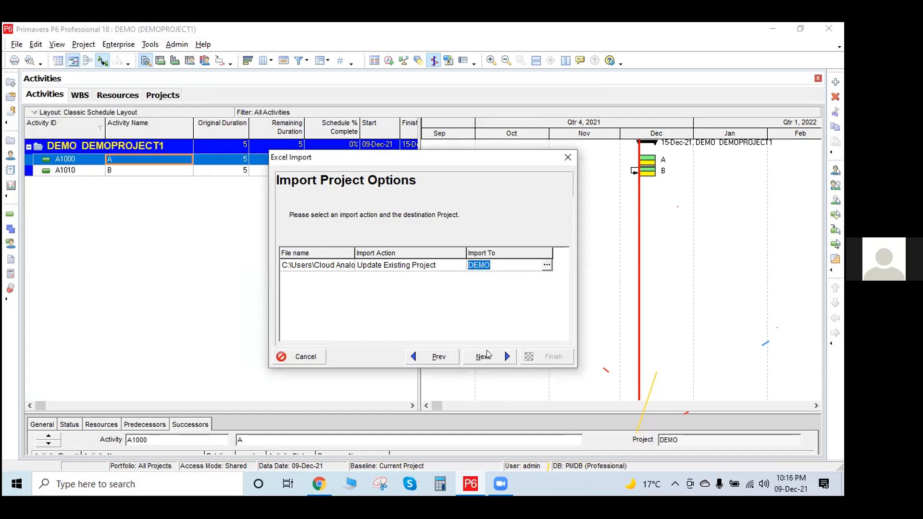
left_click(483, 356)
left_click(540, 356)
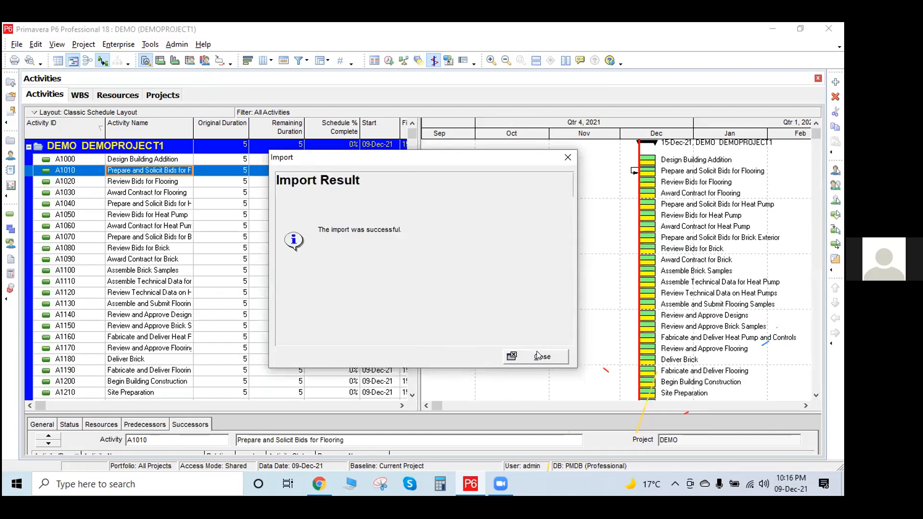
left_click(538, 357)
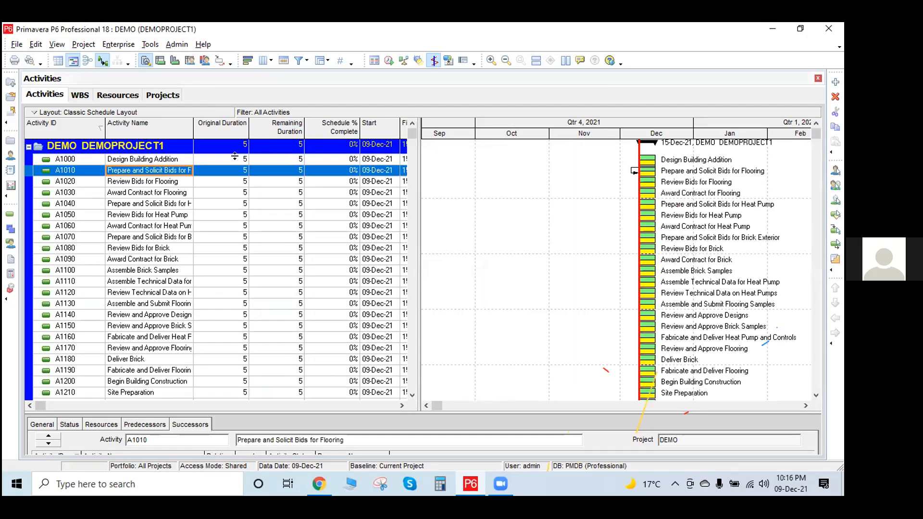
- Narrow the Original Duration and Remaining Duration columns and look through the imported activities of the DEMO project
scroll(415, 204, "down", 5)
left_click_drag(414, 210, 407, 107)
left_click_drag(248, 118, 221, 120)
left_click_drag(276, 126, 252, 129)
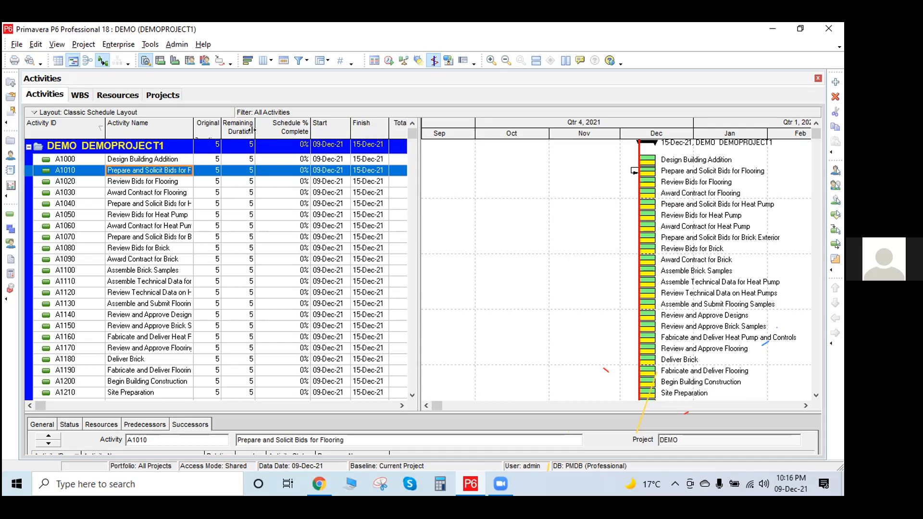
left_click(151, 160)
scroll(149, 250, "down", 4)
scroll(146, 293, "down", 11)
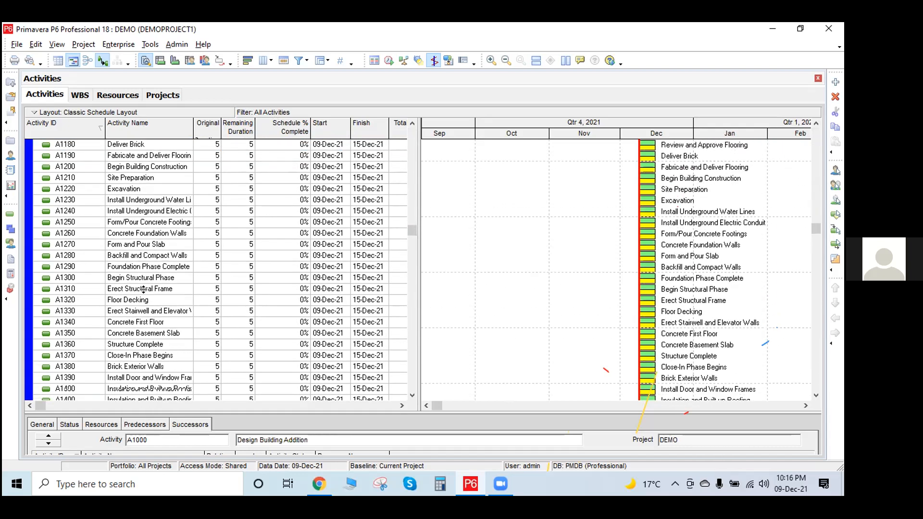
- Select all activities of the DEMO project, from A1000 to A1700, and link them in sequence
scroll(151, 356, "down", 1)
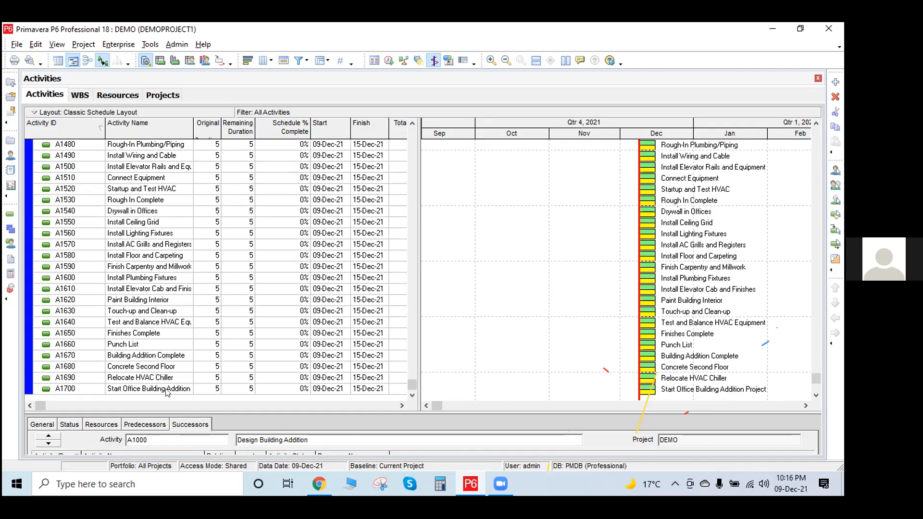
key("ctrl+a")
scroll(230, 306, "up", 1)
scroll(230, 306, "up", 10)
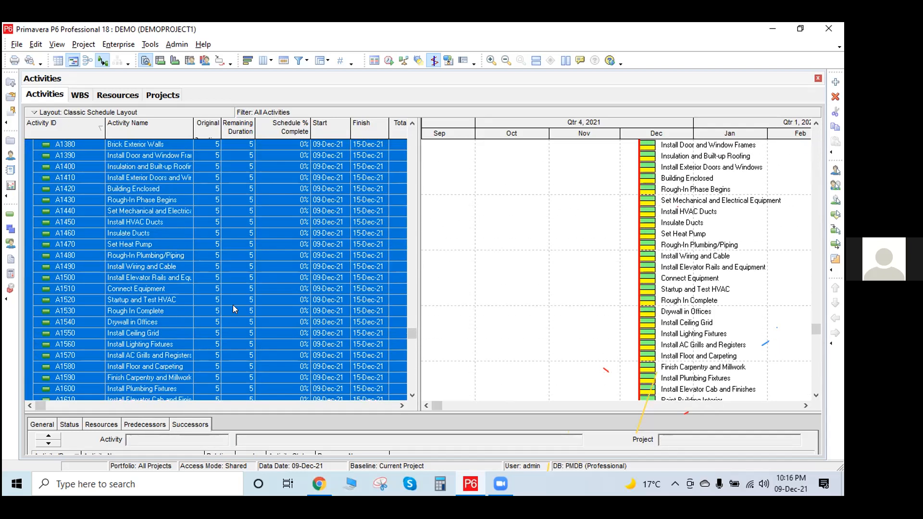
scroll(230, 289, "up", 5)
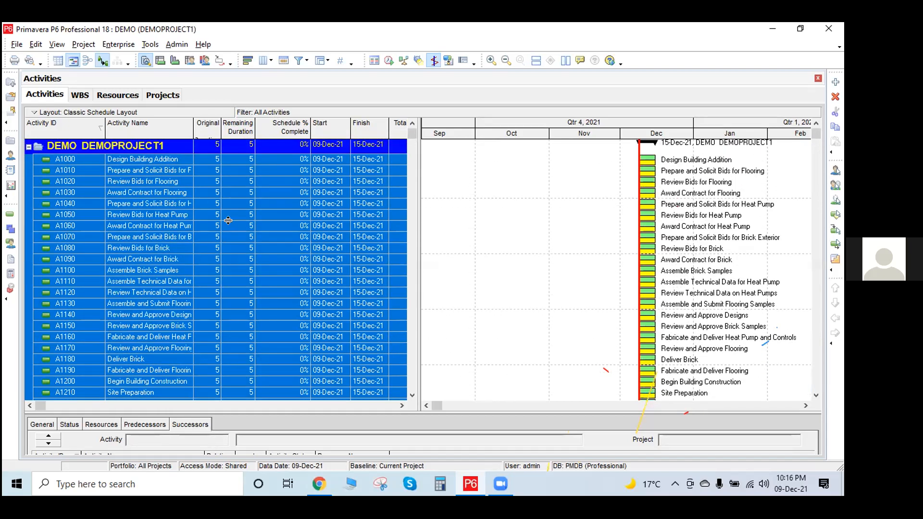
right_click(268, 160)
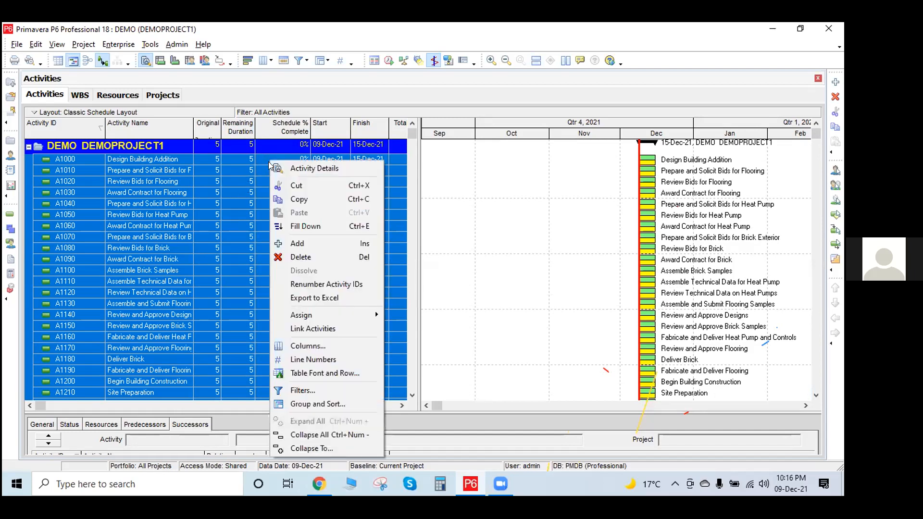
left_click(330, 326)
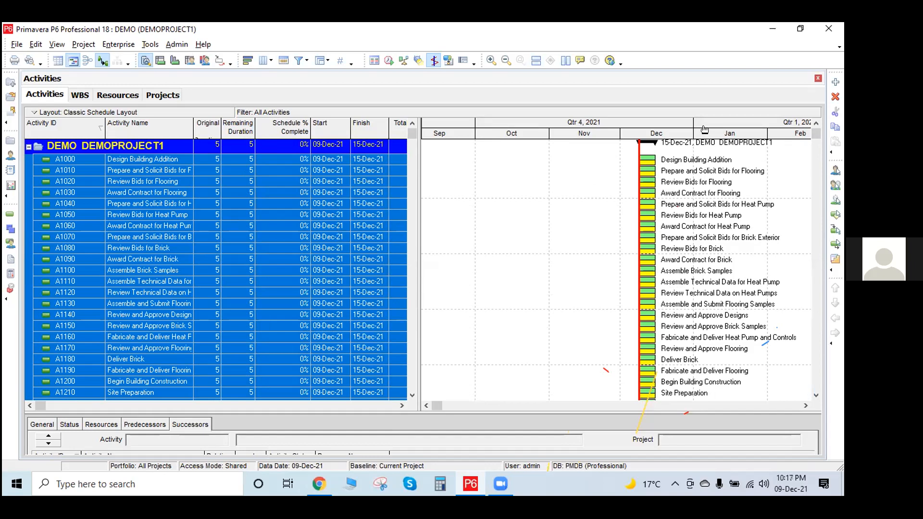
- Compress the Gantt chart timescale and schedule the DEMO project with 09-Dec-21 as the current data date
left_click_drag(709, 131, 591, 132)
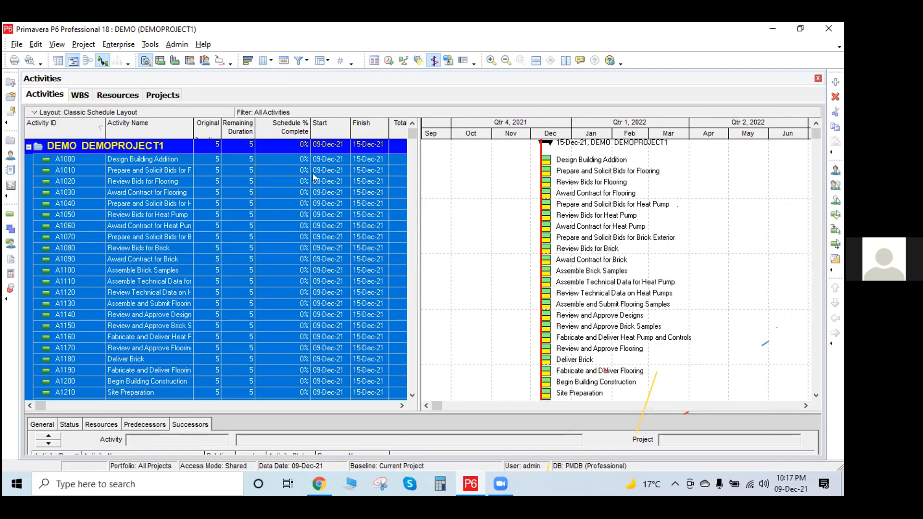
left_click(389, 63)
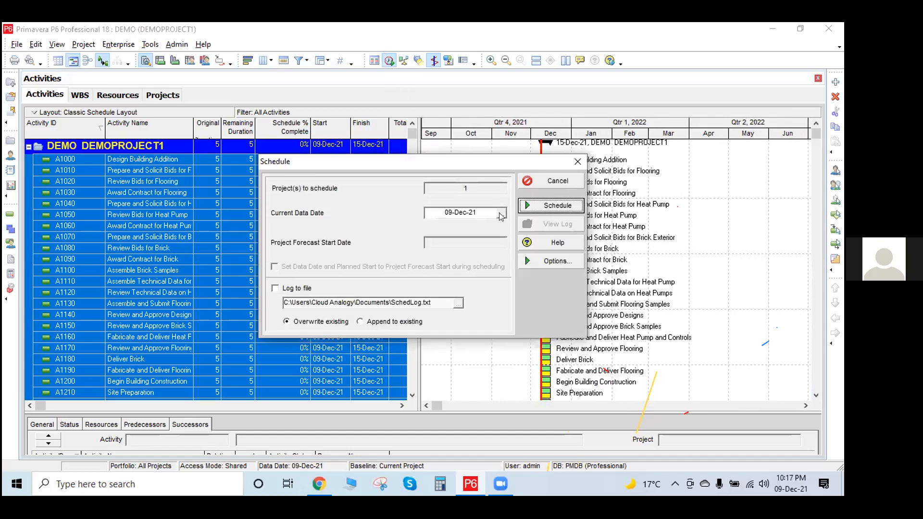
left_click(552, 205)
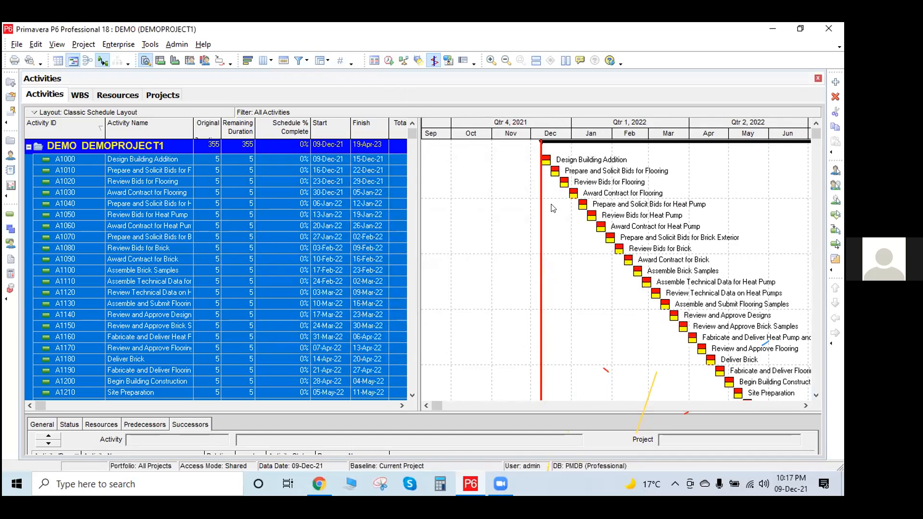
- Compress the Gantt timescale further to fit the whole project through Qtr 2, 2023, and review the scheduled bars down to A1700
left_click_drag(715, 132, 552, 150)
scroll(510, 288, "down", 5)
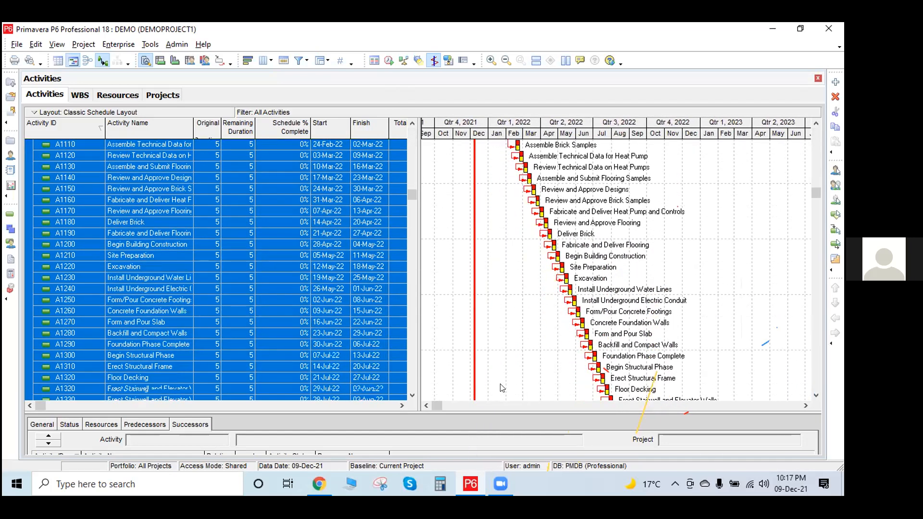
scroll(510, 288, "down", 9)
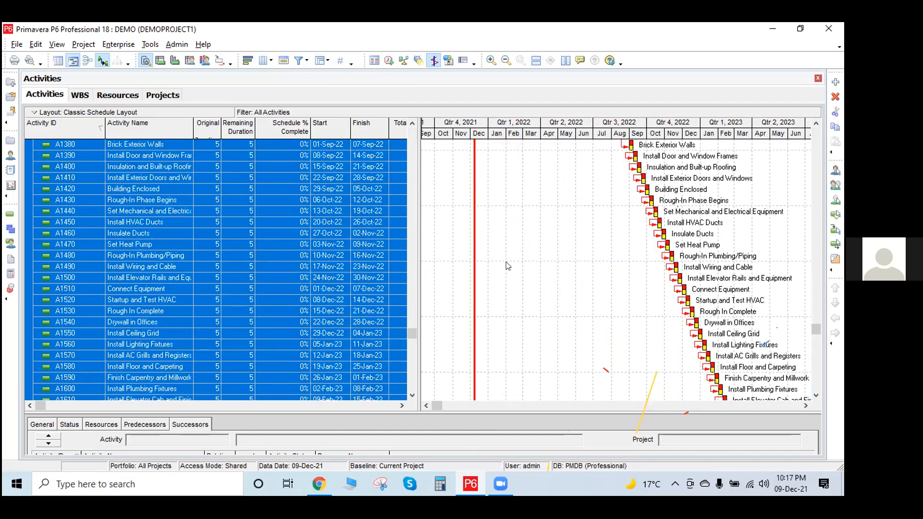
scroll(521, 275, "down", 2)
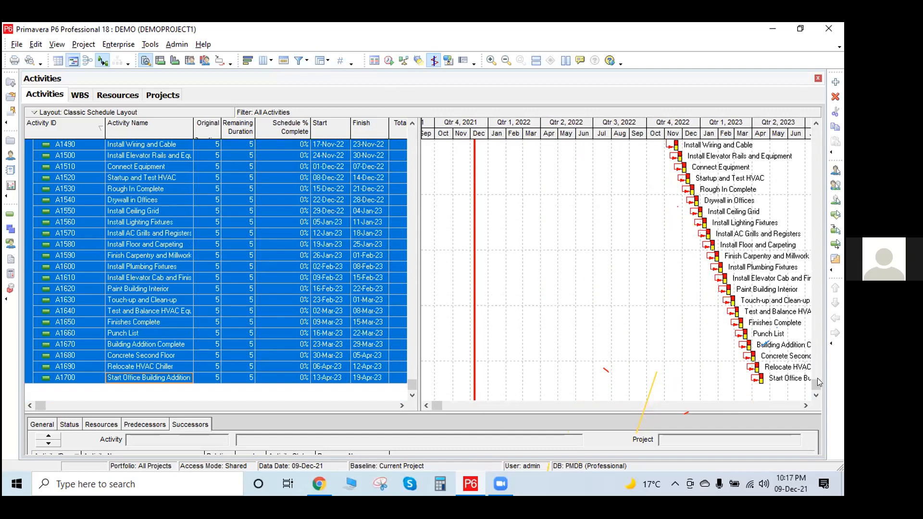
left_click_drag(814, 376, 787, 128)
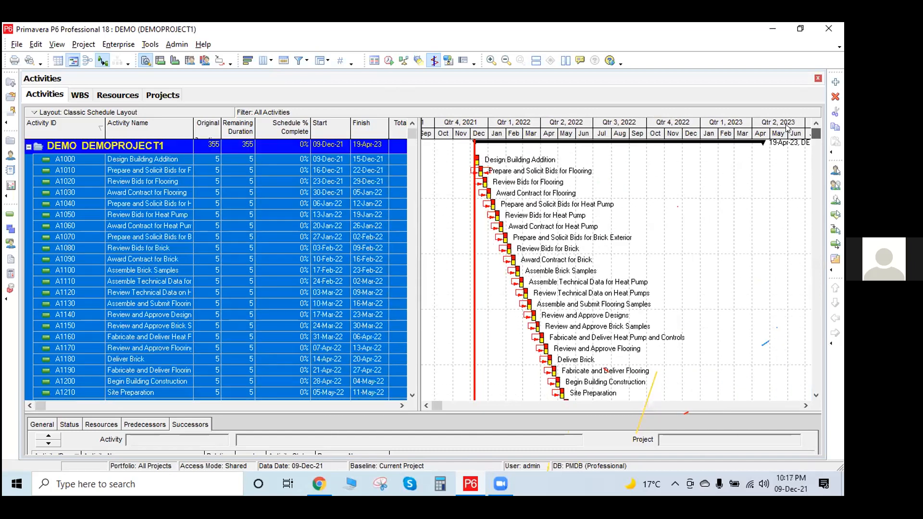
- Reduce the selection to activity A1070 and examine the start and finish dates and relationship lines throughout the activity list
left_click(296, 237)
scroll(320, 249, "down", 2)
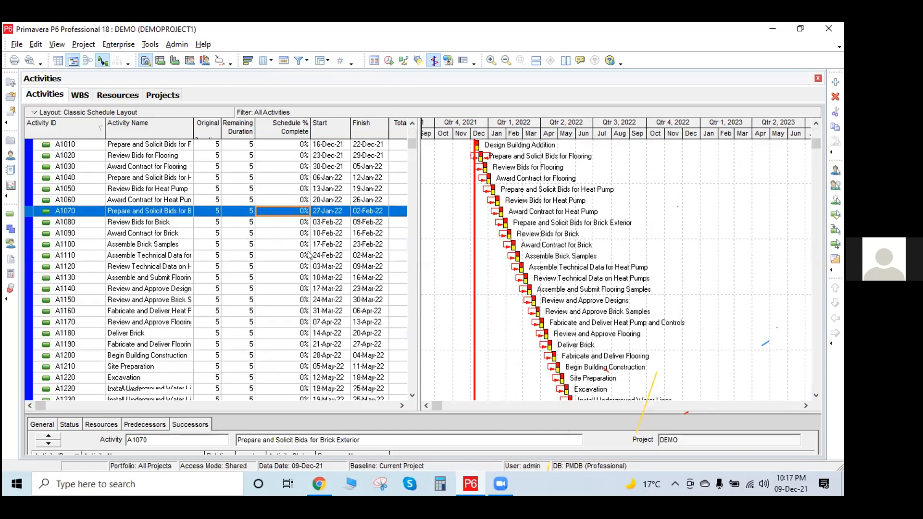
scroll(300, 248, "down", 2)
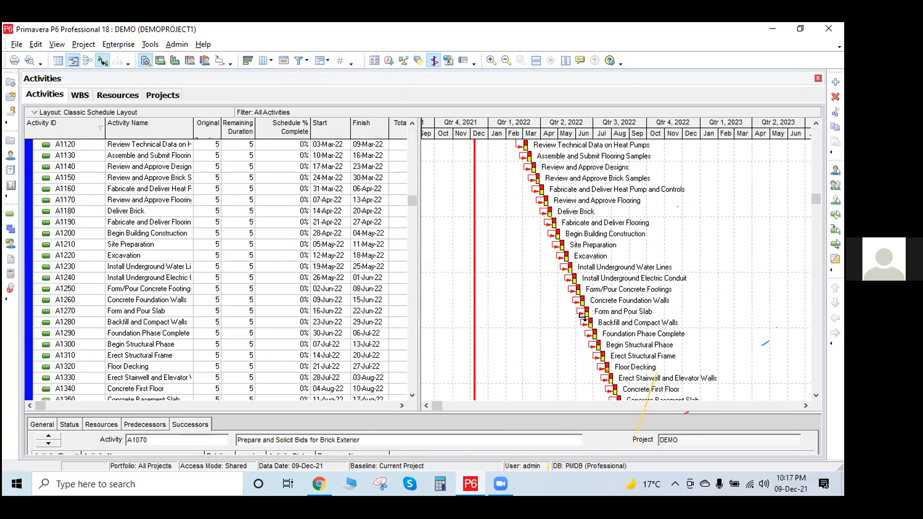
scroll(581, 332, "down", 2)
scroll(586, 324, "down", 7)
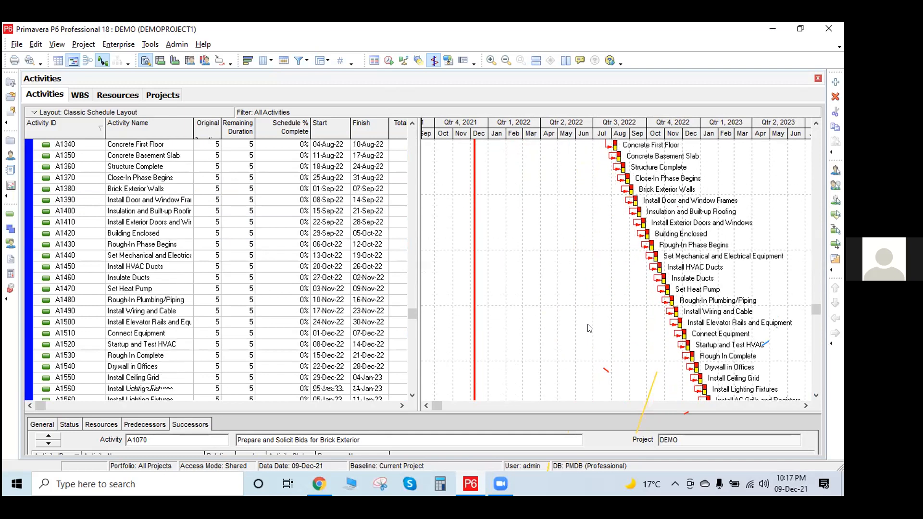
scroll(587, 326, "down", 3)
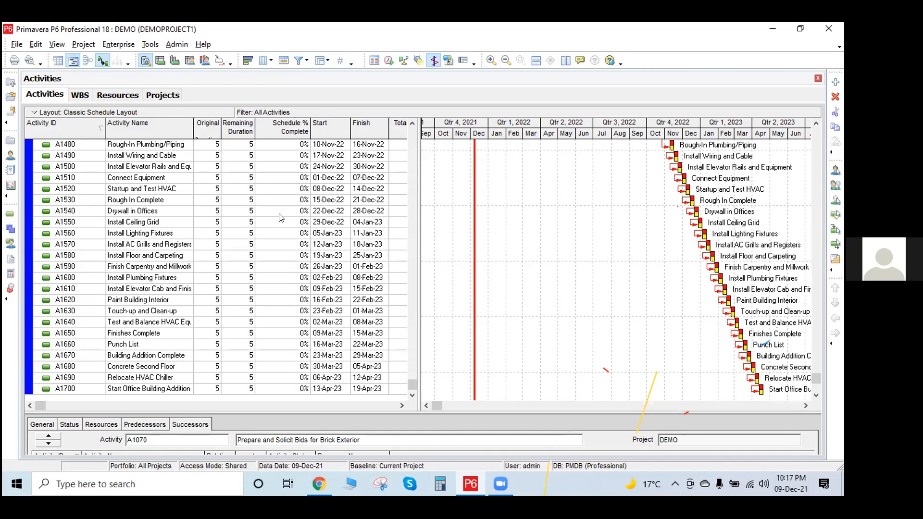
scroll(281, 218, "up", 5)
scroll(284, 216, "up", 10)
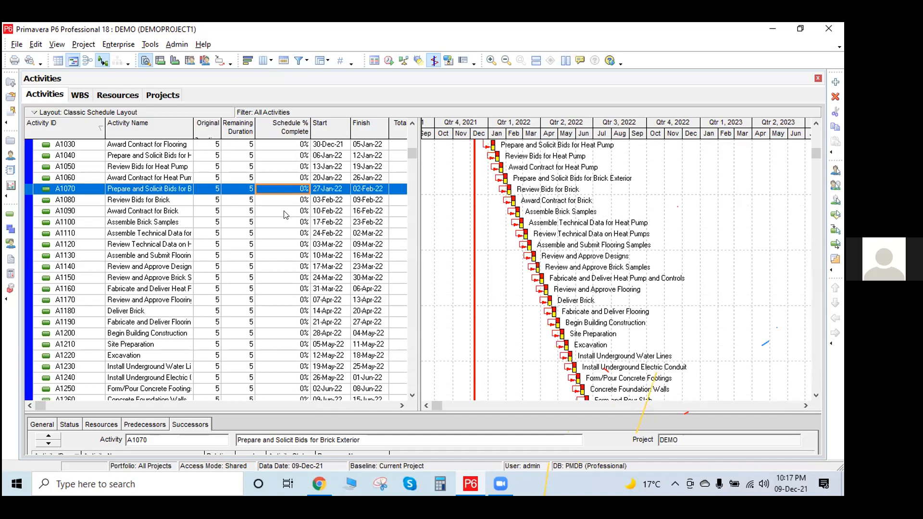
scroll(286, 215, "up", 1)
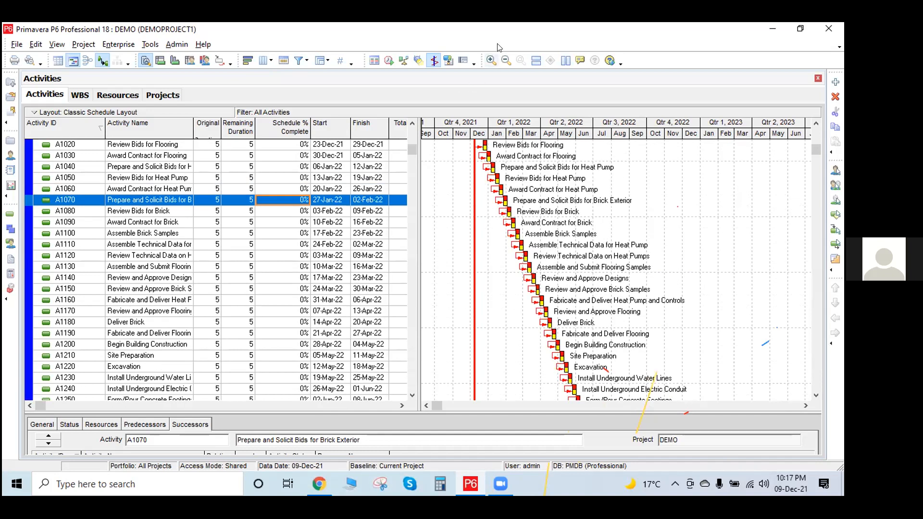